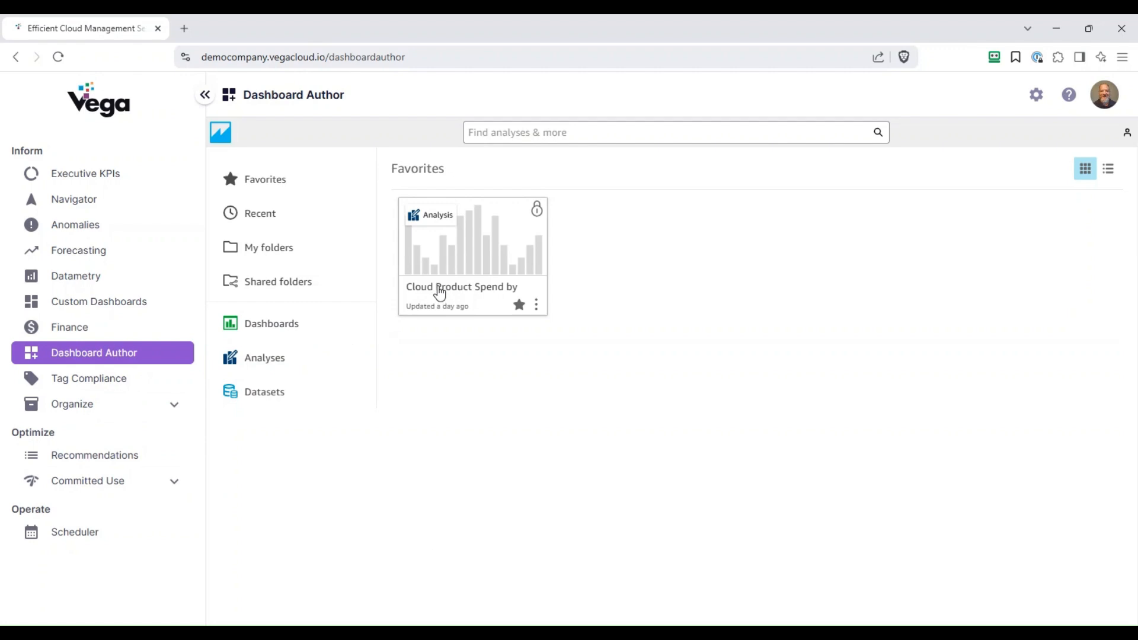
# Open the Cloud Product Spend by Month analysis, collapse the site navigation and check the sheet's existing controls.
pyautogui.click(440, 293)
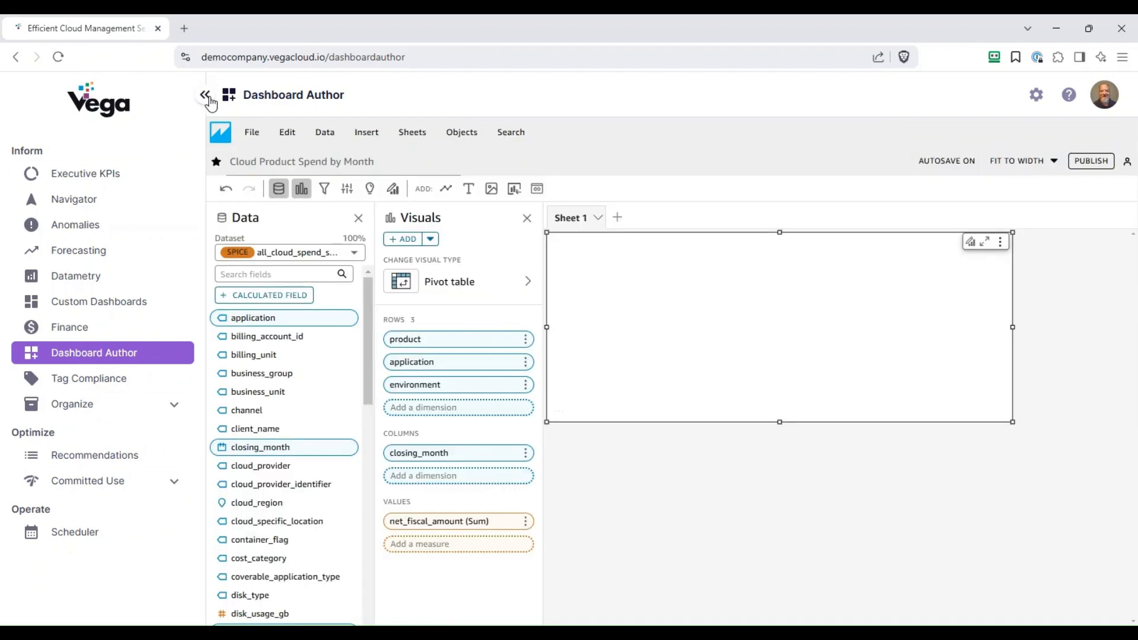
pyautogui.click(205, 96)
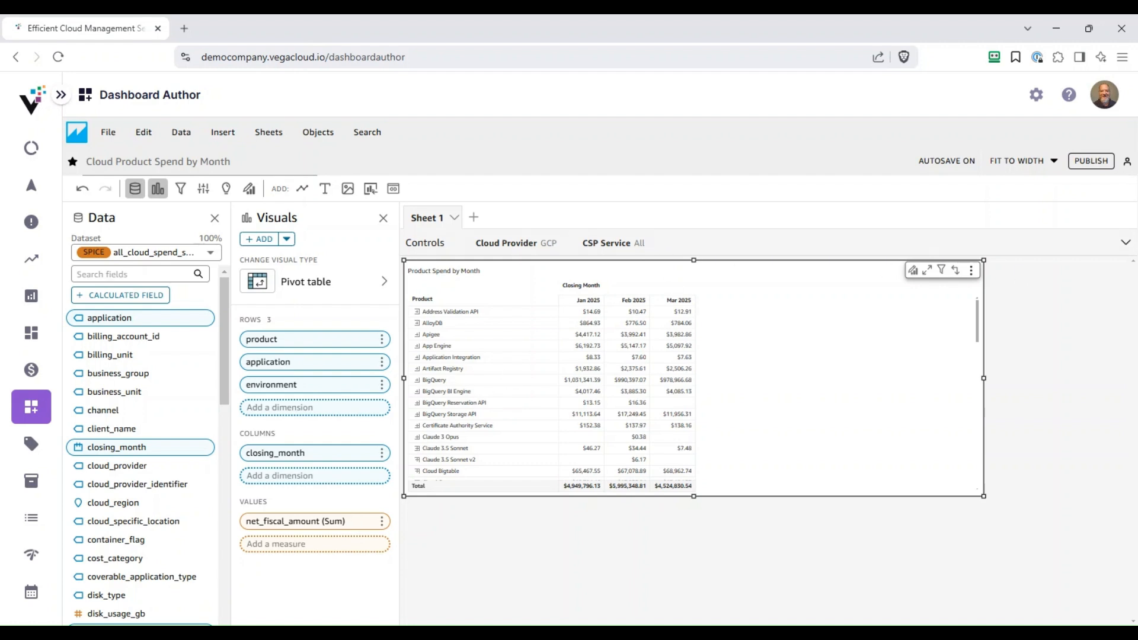
pyautogui.click(1125, 245)
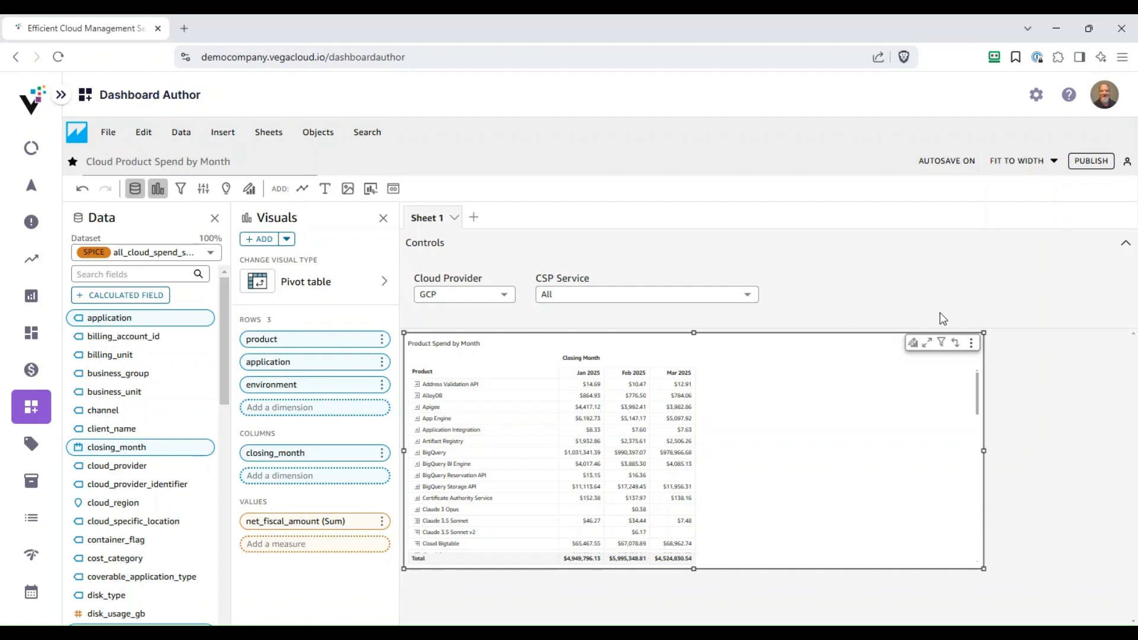
pyautogui.click(1125, 246)
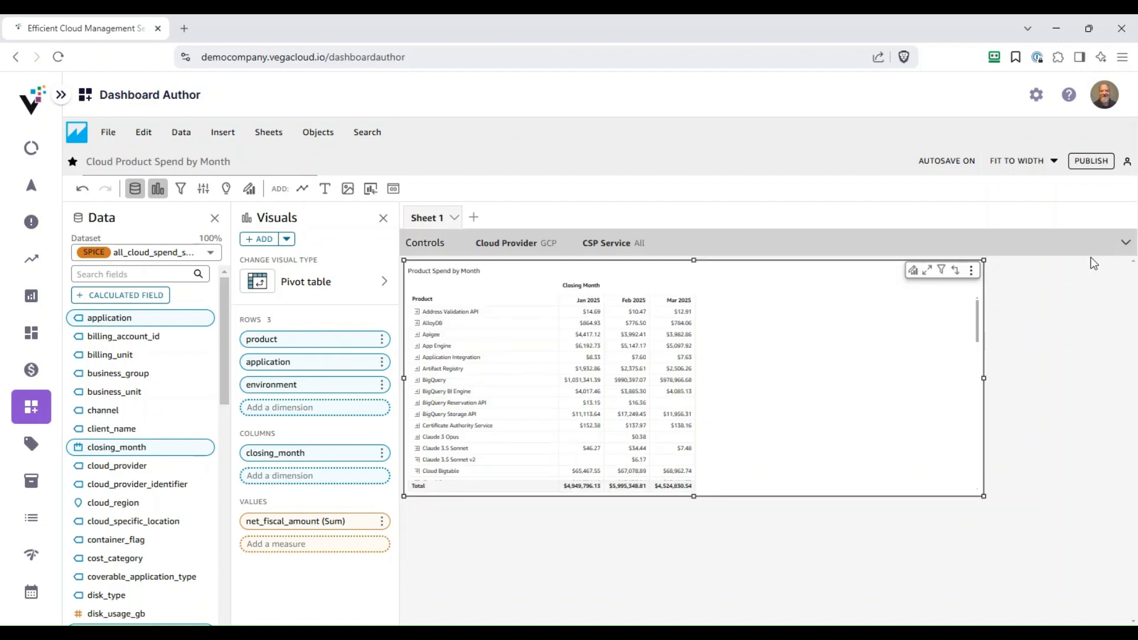
# Start a new analysis parameter named spendtype, keeping the String data type.
pyautogui.click(204, 191)
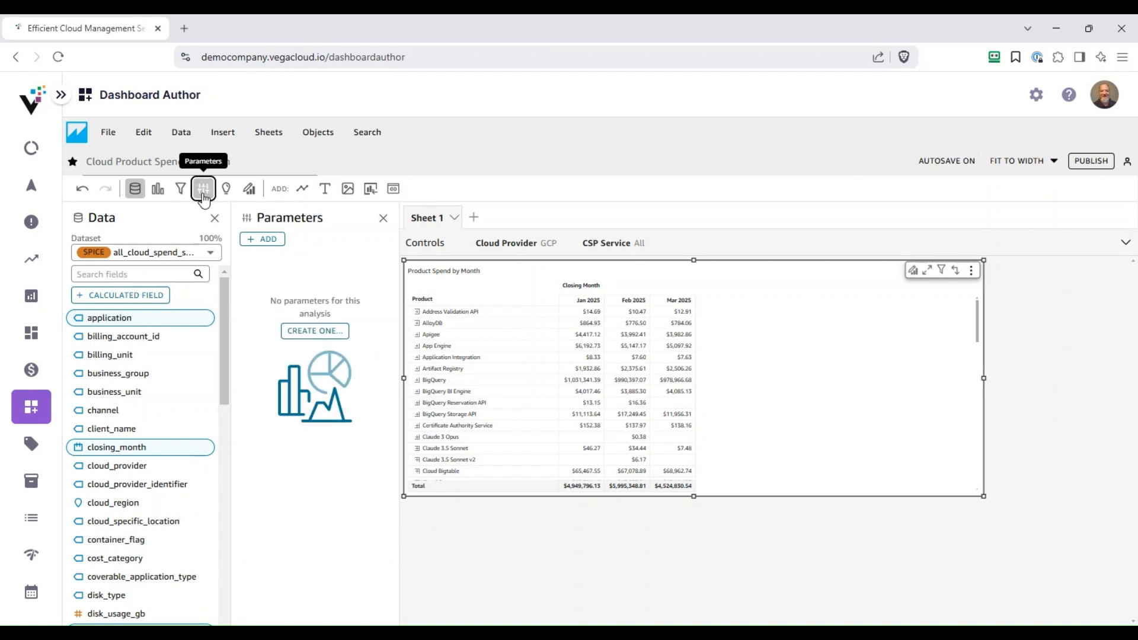
pyautogui.click(267, 241)
pyautogui.click(472, 249)
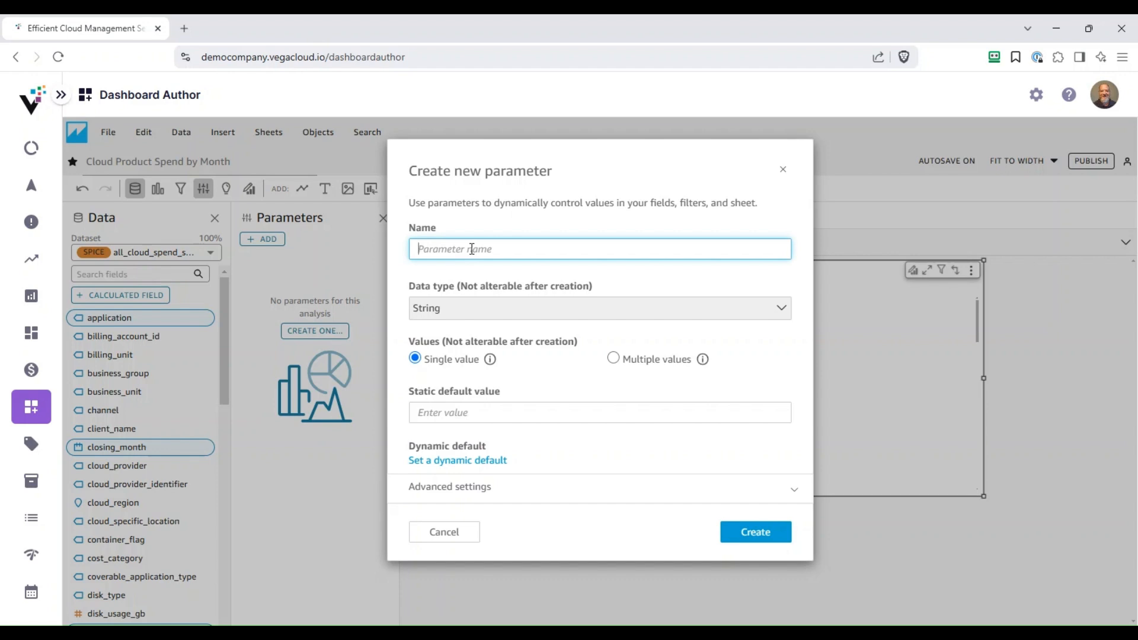
pyautogui.write('spendtype')
pyautogui.click(504, 317)
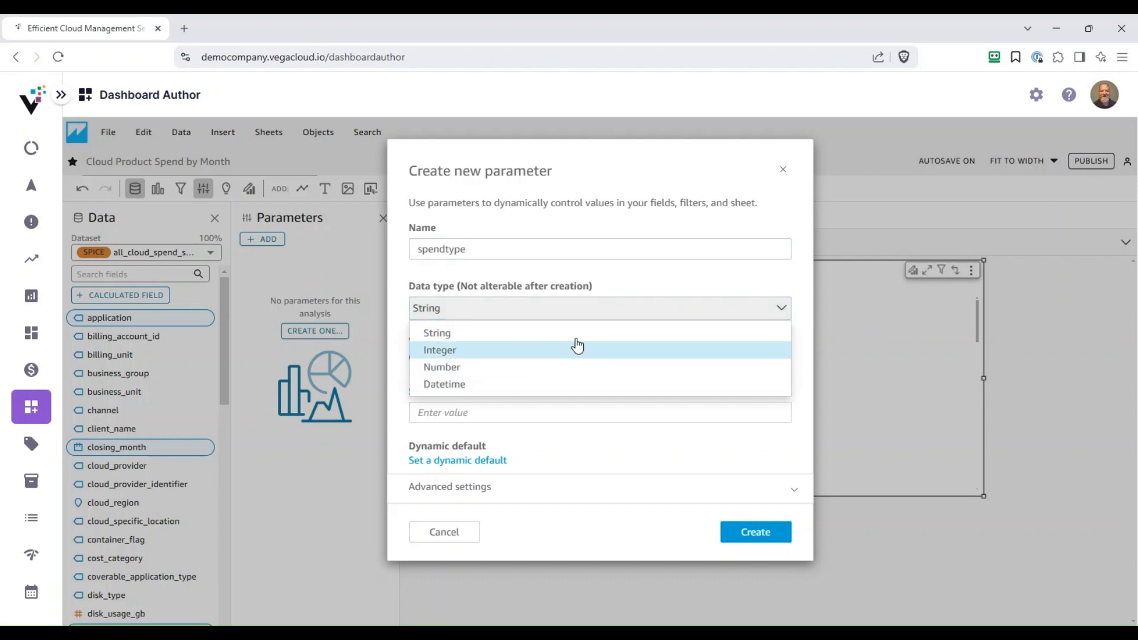
pyautogui.click(669, 267)
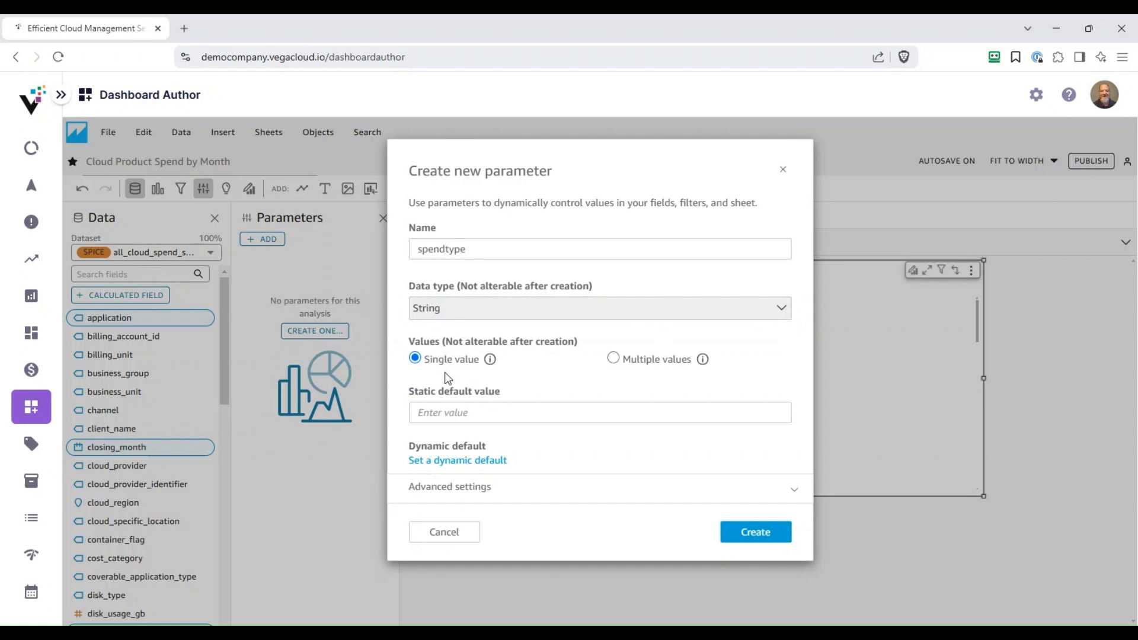
# Set the parameter's static default value to Net Fiscal, keep the recommended reserved value, and create it.
pyautogui.click(481, 410)
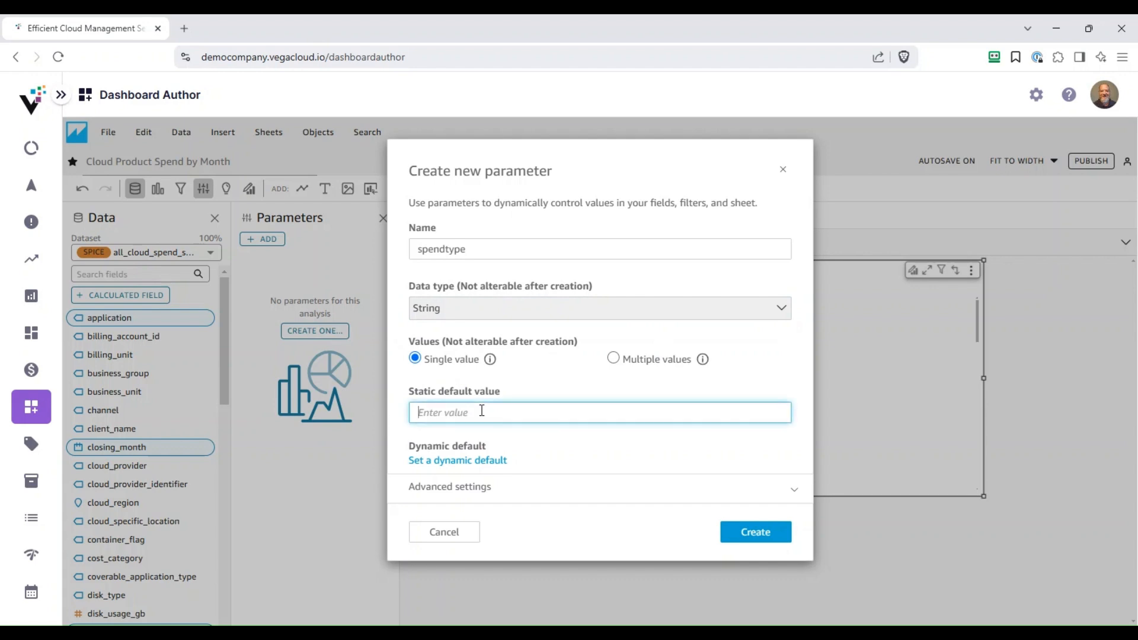
pyautogui.write('Net Fiscal')
pyautogui.click(571, 492)
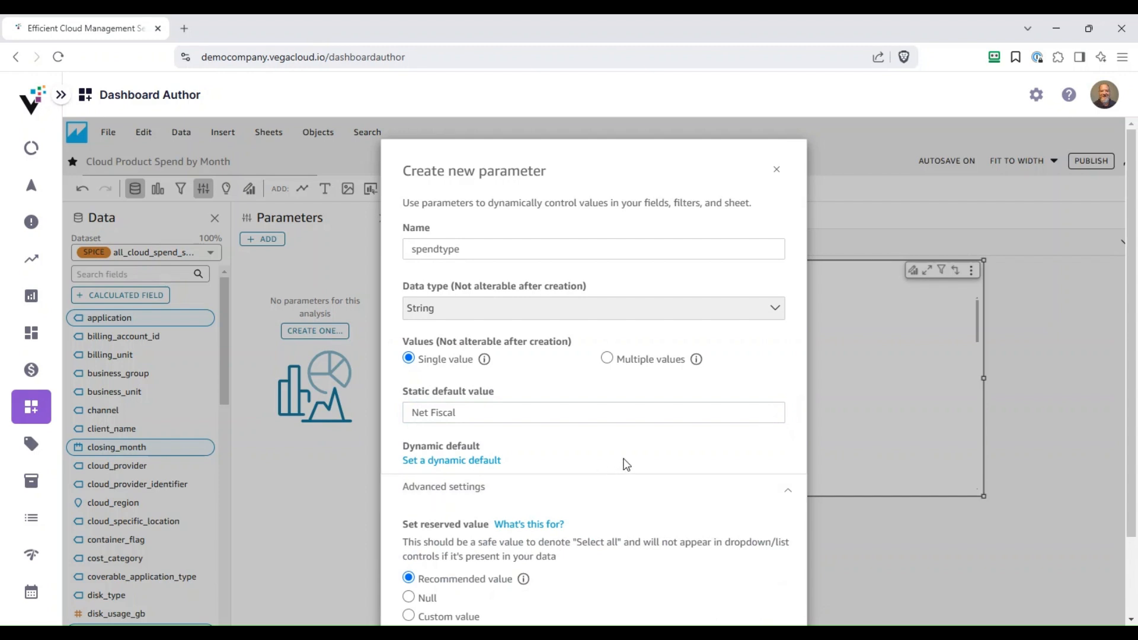
pyautogui.scroll(-2, 653, 443)
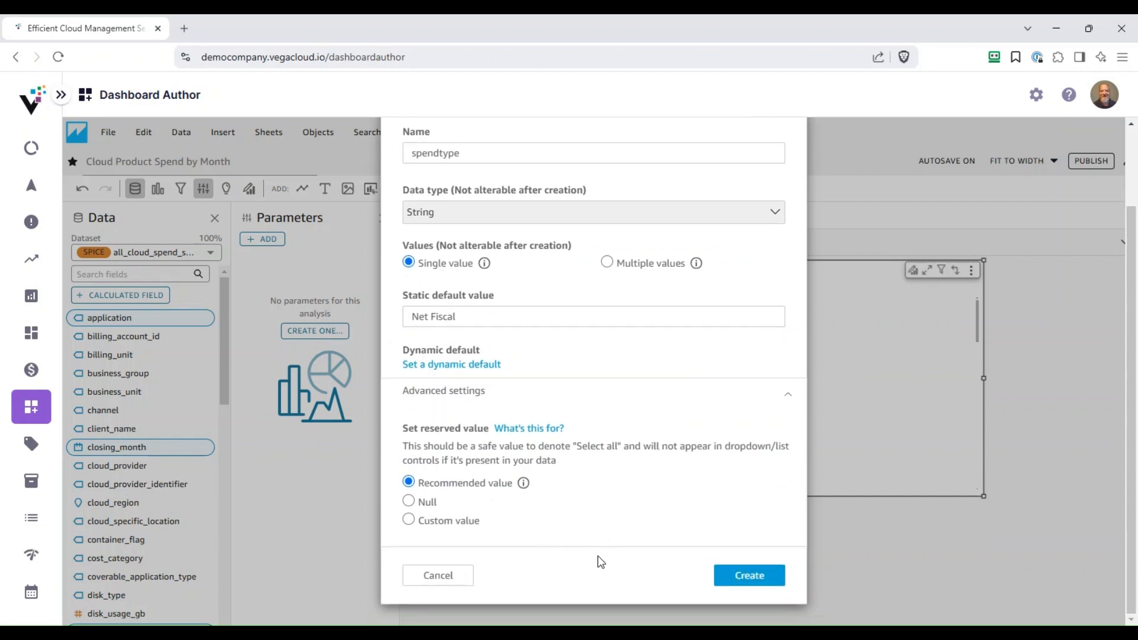
pyautogui.click(750, 576)
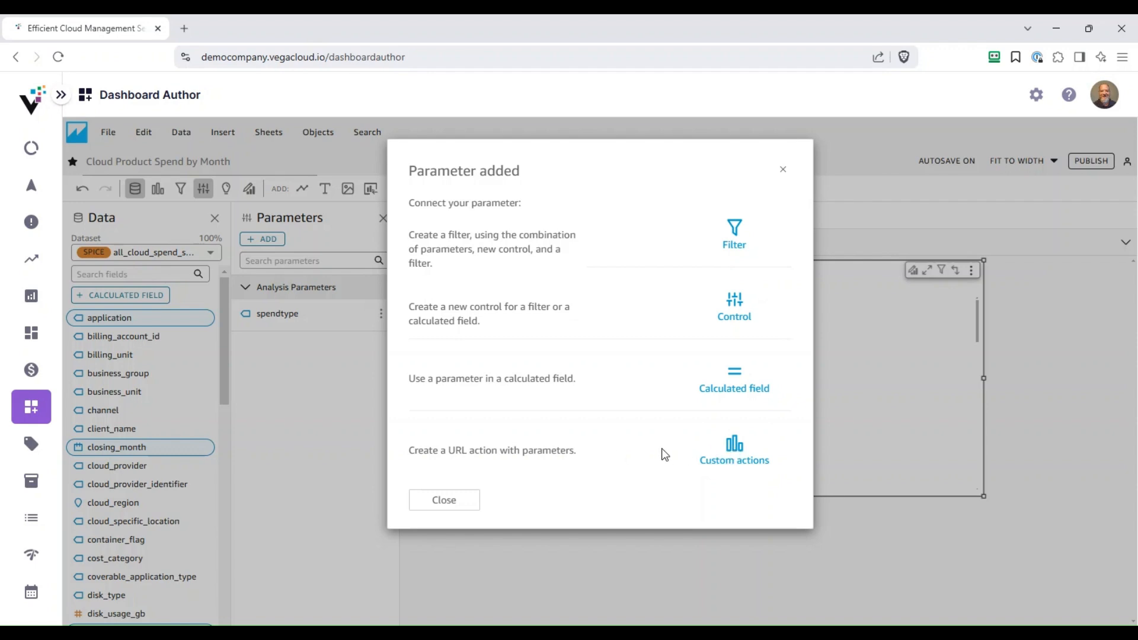
pyautogui.click(444, 500)
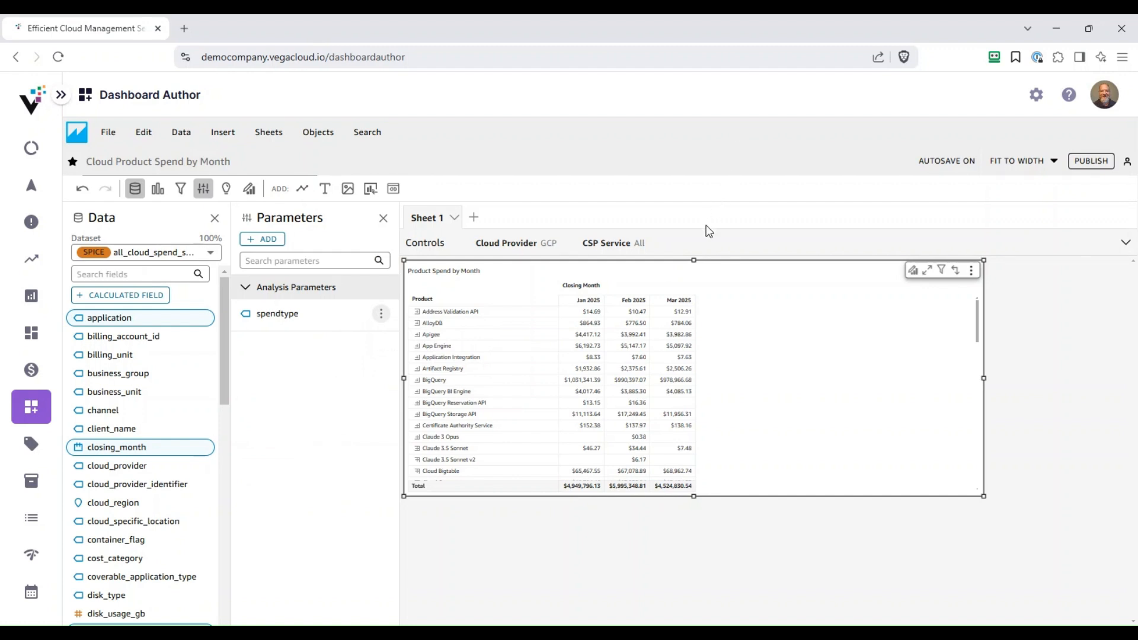
# Start a control for the spendtype parameter, named Spend Type, with the Dropdown style.
pyautogui.click(381, 316)
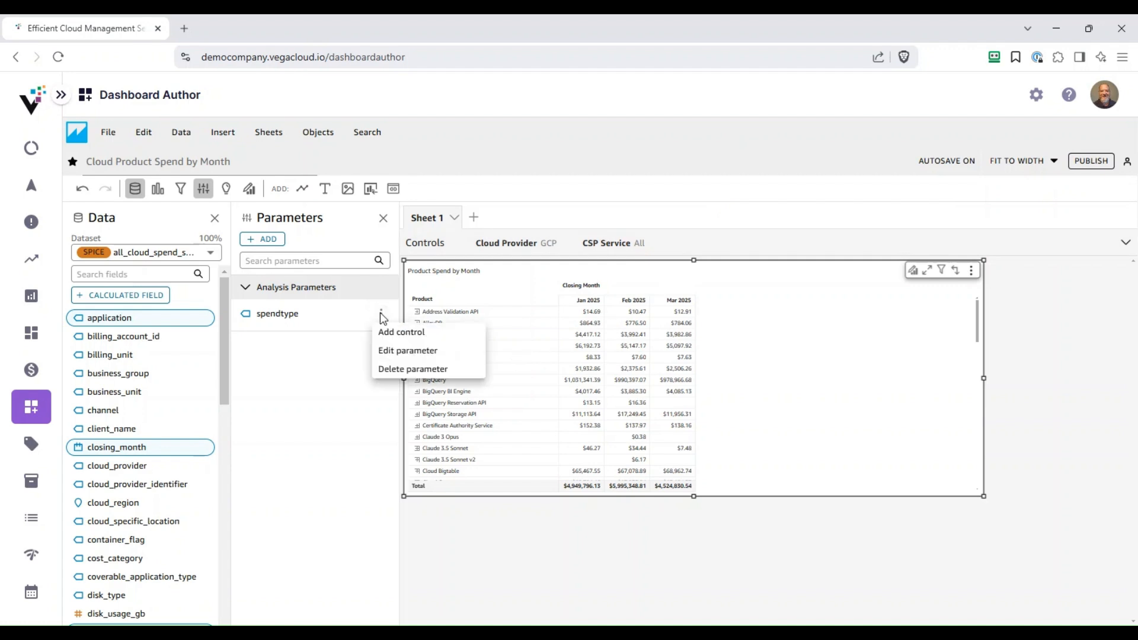
pyautogui.click(408, 335)
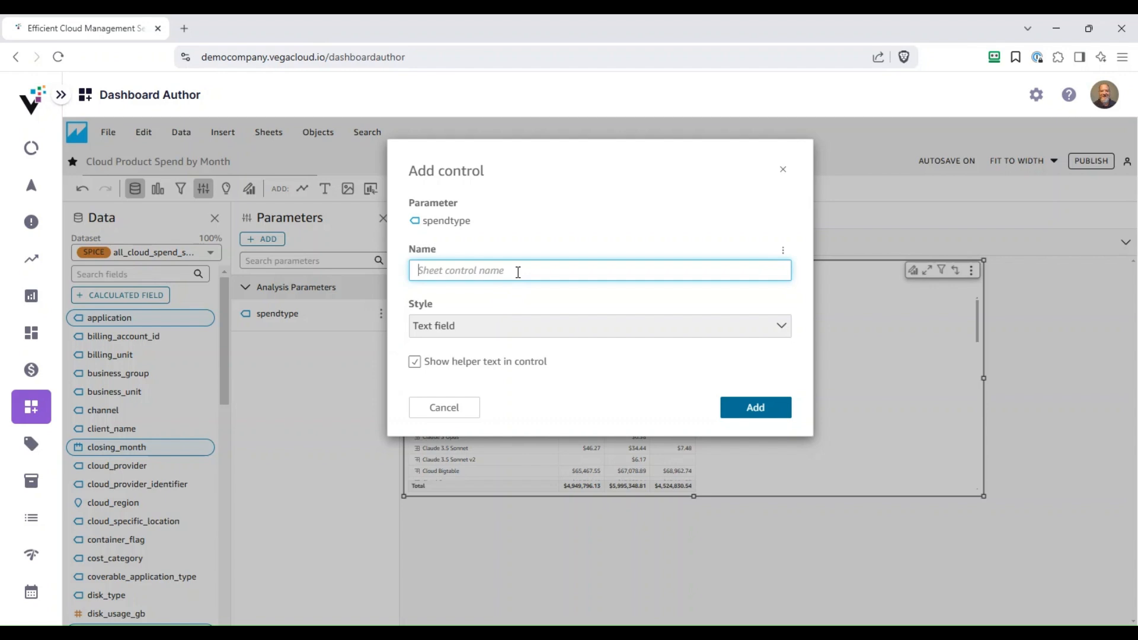
pyautogui.write('Spend Type')
pyautogui.click(542, 333)
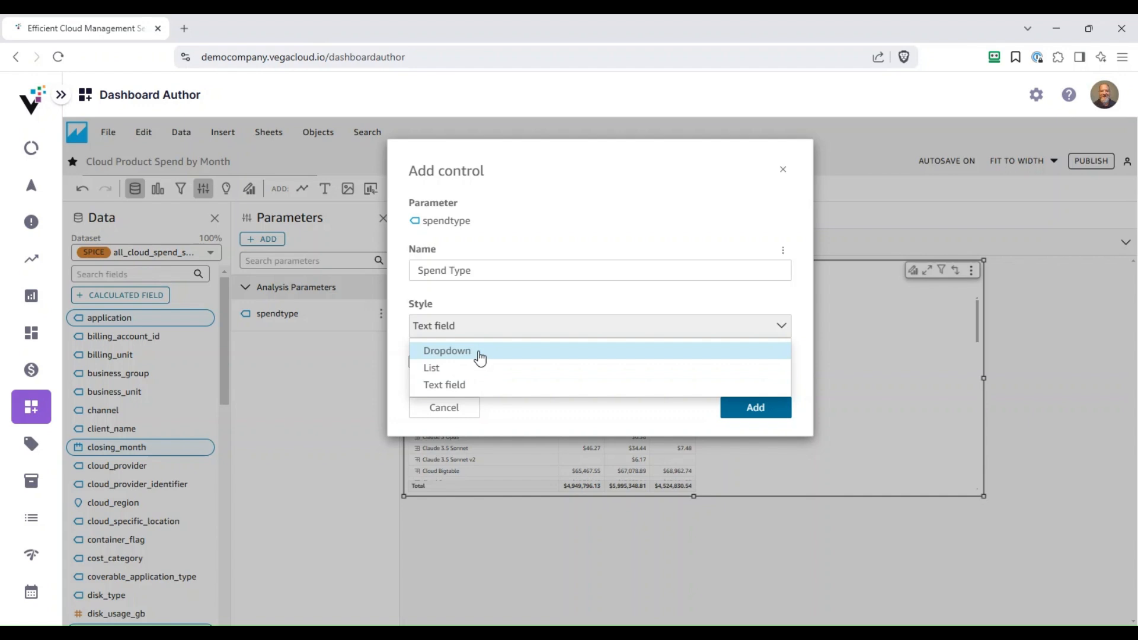
pyautogui.click(481, 356)
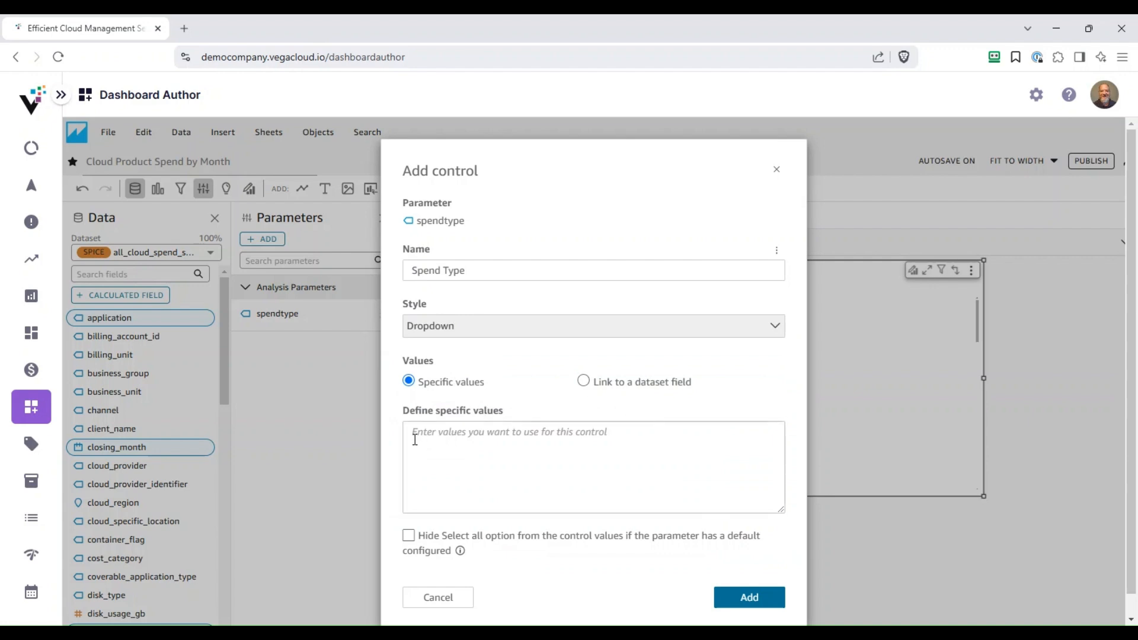
# Define Net Cash and Net Fiscal as the control's specific values and add the control to the sheet.
pyautogui.click(415, 439)
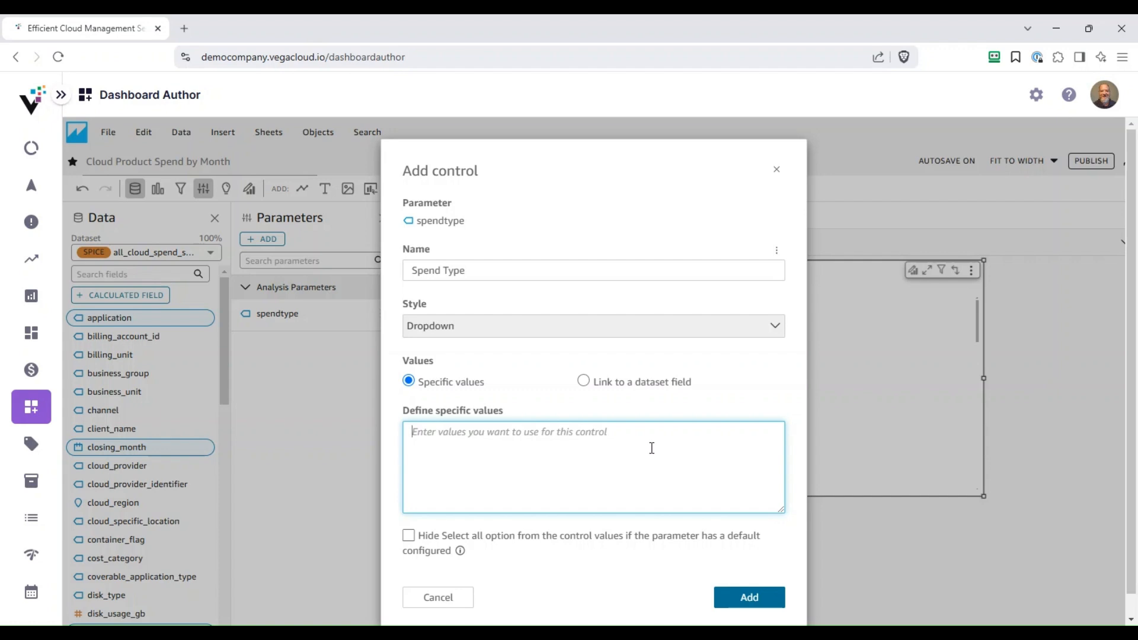
pyautogui.write('Ne')
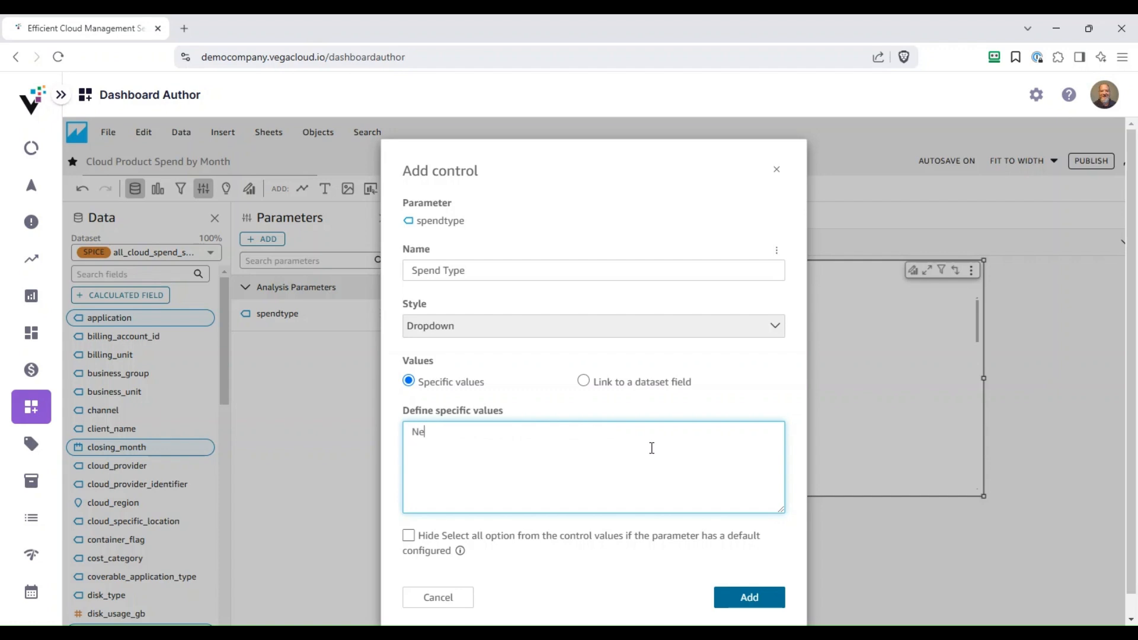
pyautogui.write('t Cash ')
pyautogui.write('Net Fis')
pyautogui.write('cal')
pyautogui.click(750, 597)
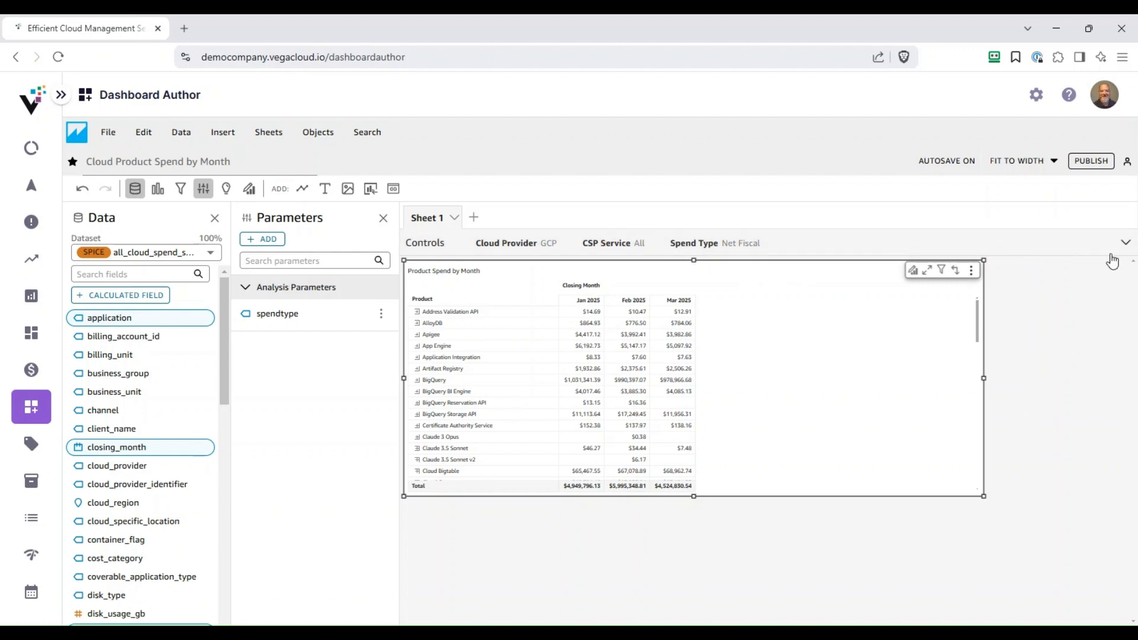
# Expand the sheet controls and switch Spend Type to Net Cash.
pyautogui.click(1126, 243)
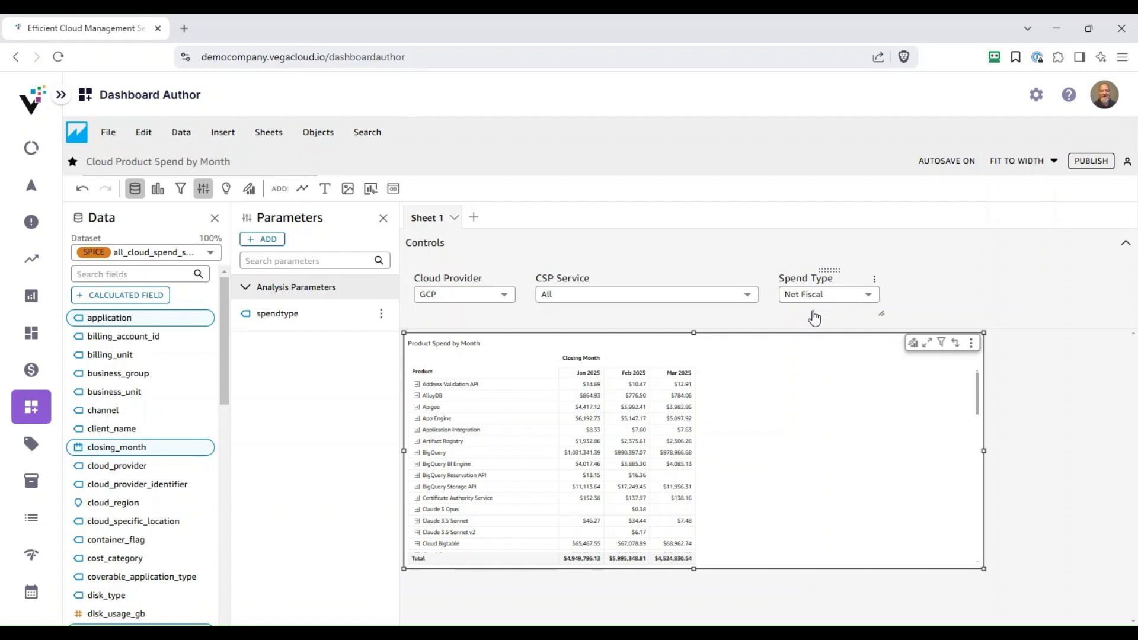
pyautogui.click(867, 295)
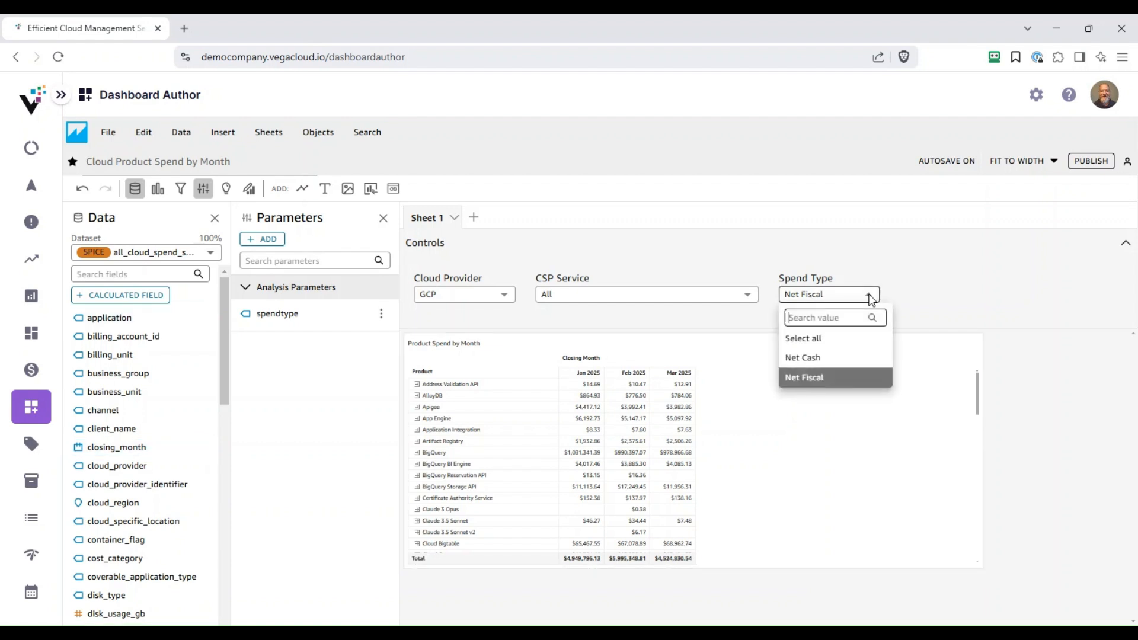
pyautogui.click(832, 359)
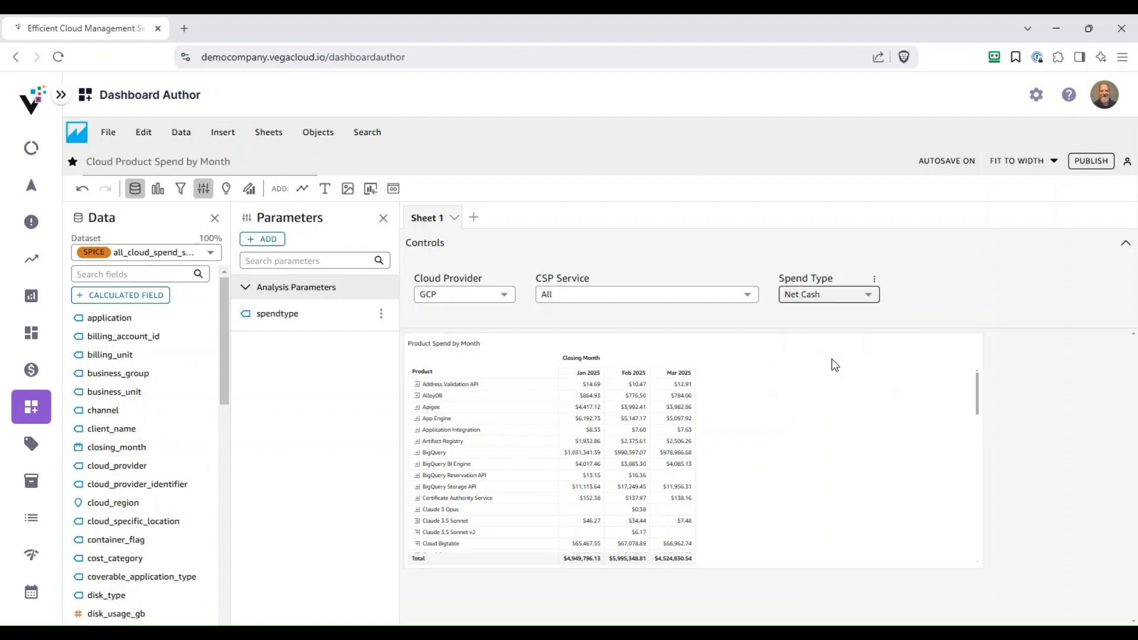
# Edit the Spend Type control to hide the Select all option from its values.
pyautogui.click(874, 280)
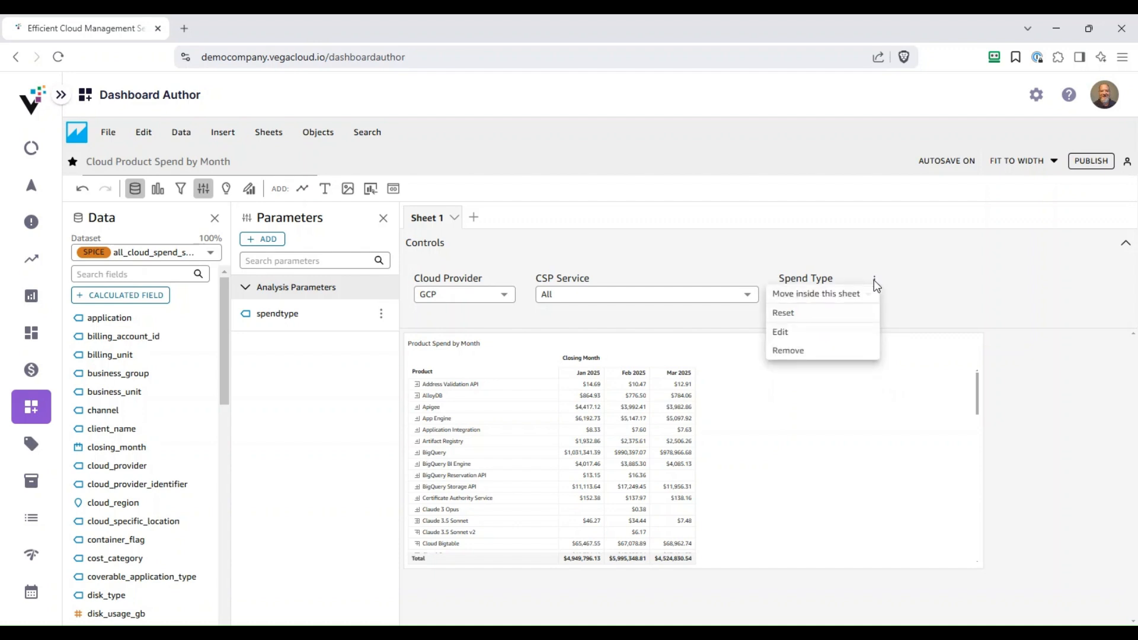
pyautogui.click(834, 333)
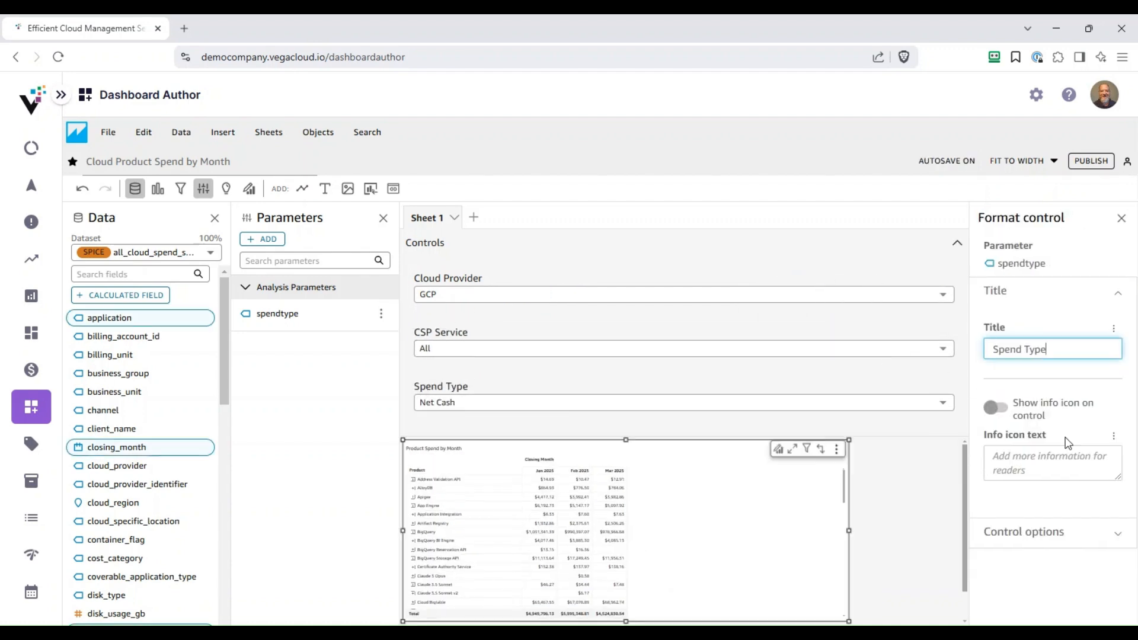
pyautogui.click(1112, 537)
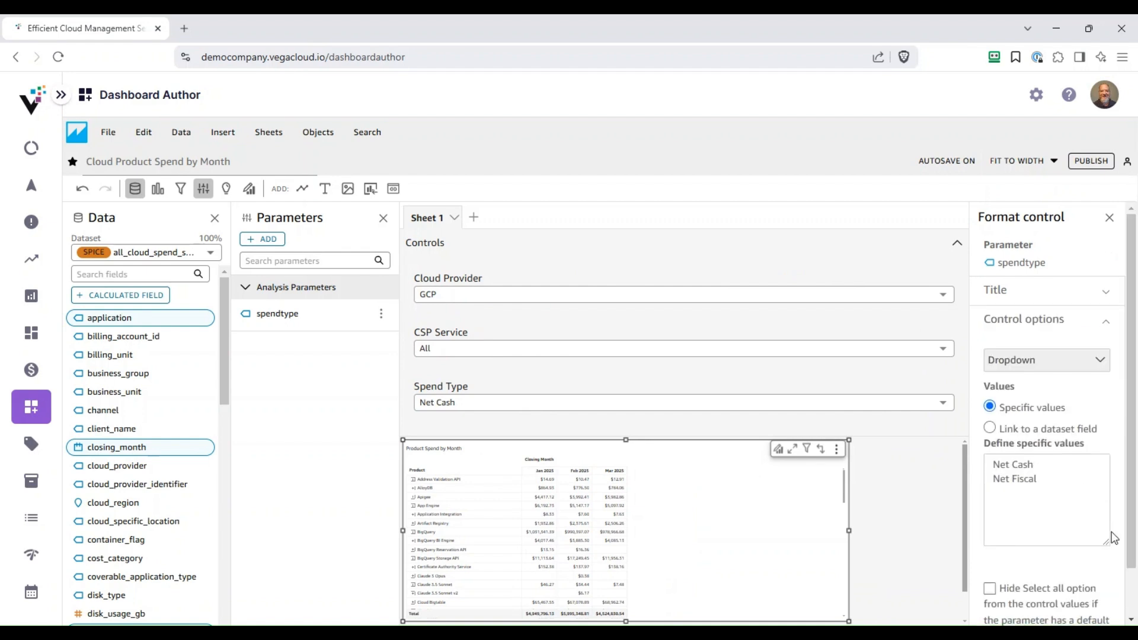
pyautogui.scroll(-1, 1113, 537)
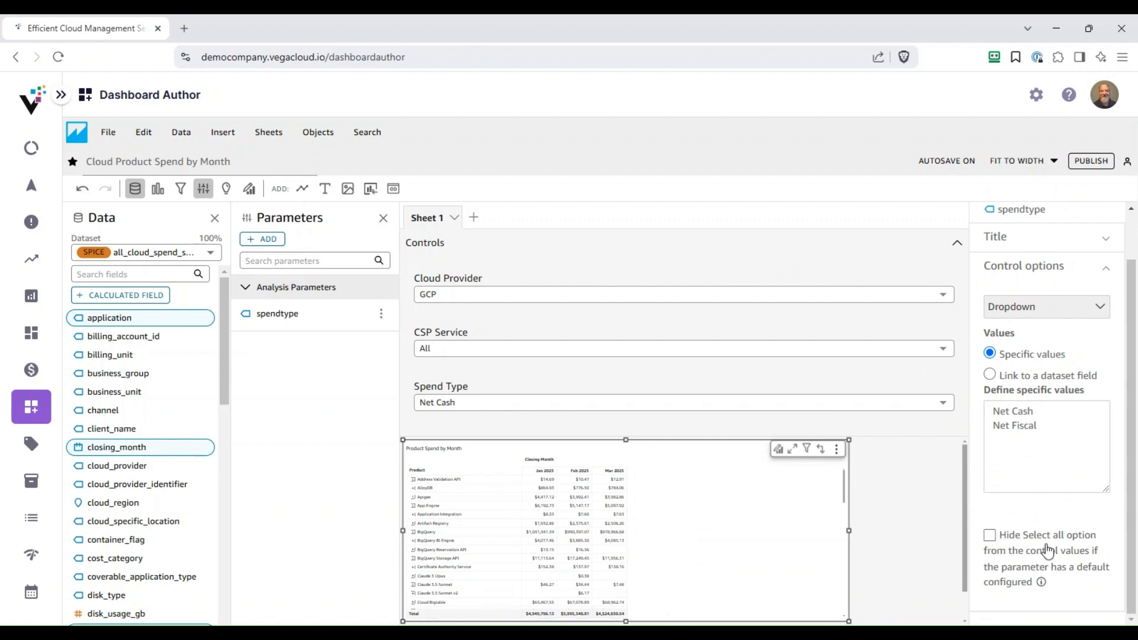
pyautogui.click(991, 538)
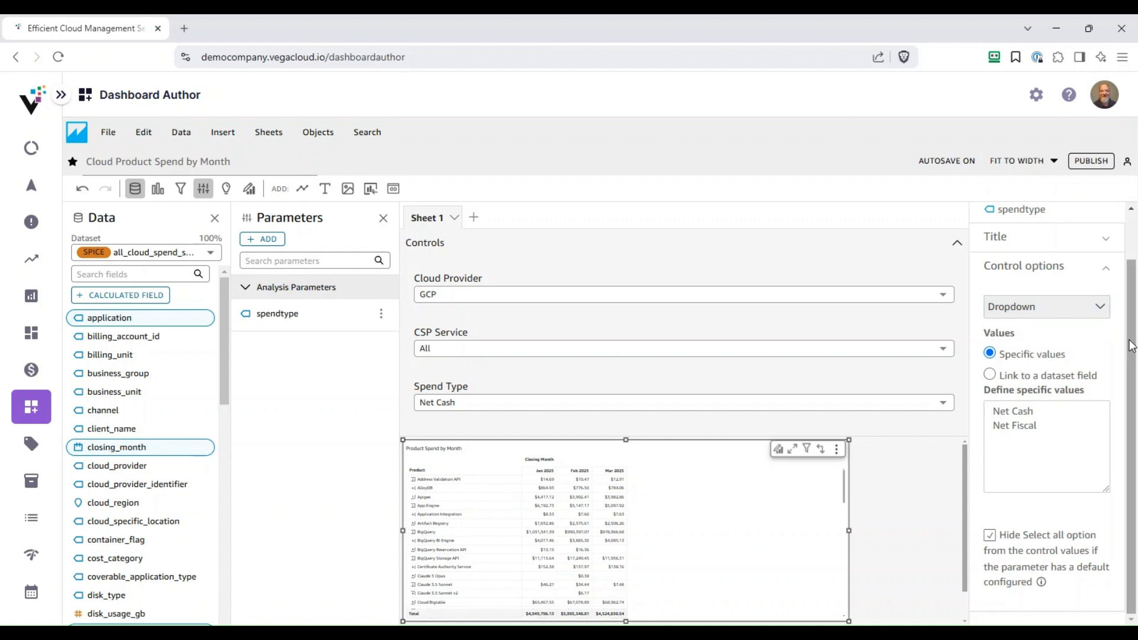
pyautogui.scroll(1, 1132, 346)
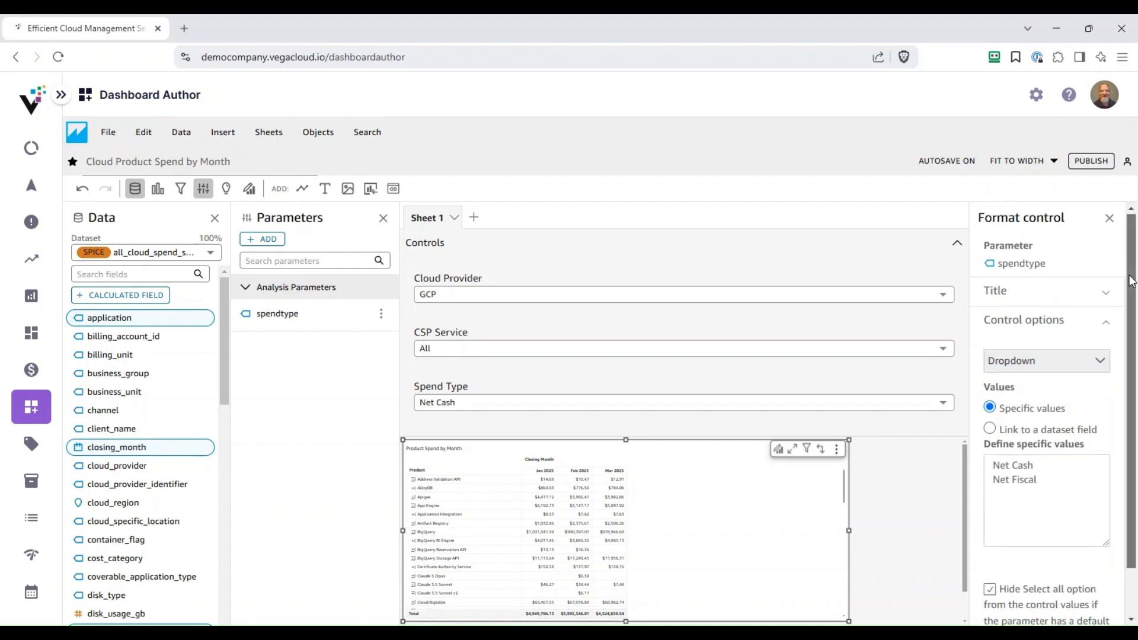
pyautogui.click(1109, 218)
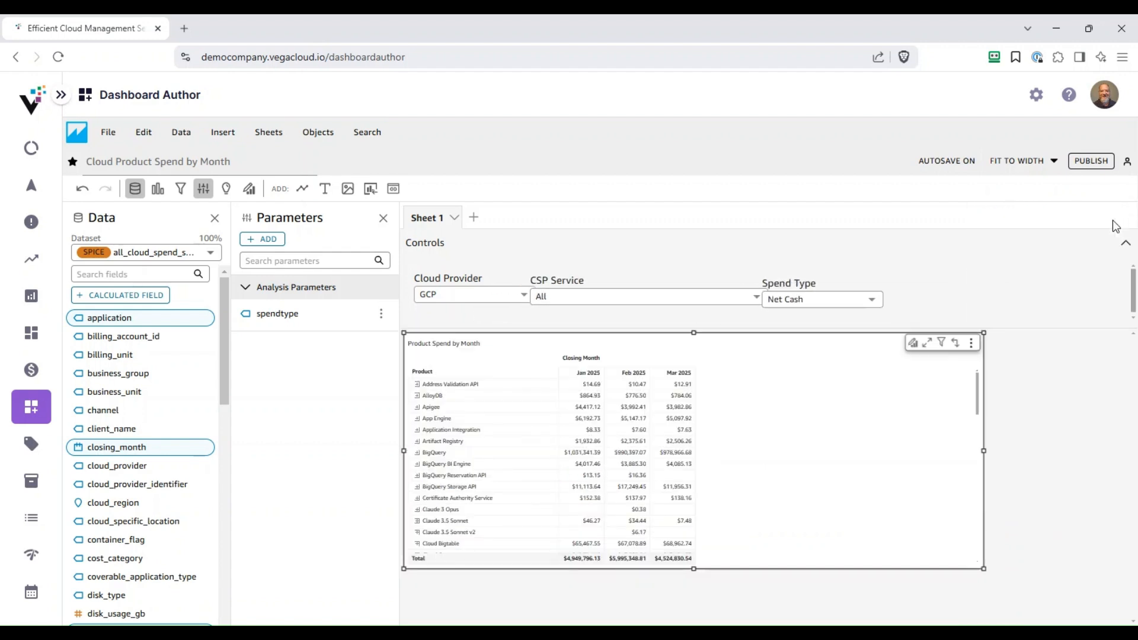
# Test the Spend Type control by switching it to Net Fiscal and back to Net Cash.
pyautogui.click(871, 299)
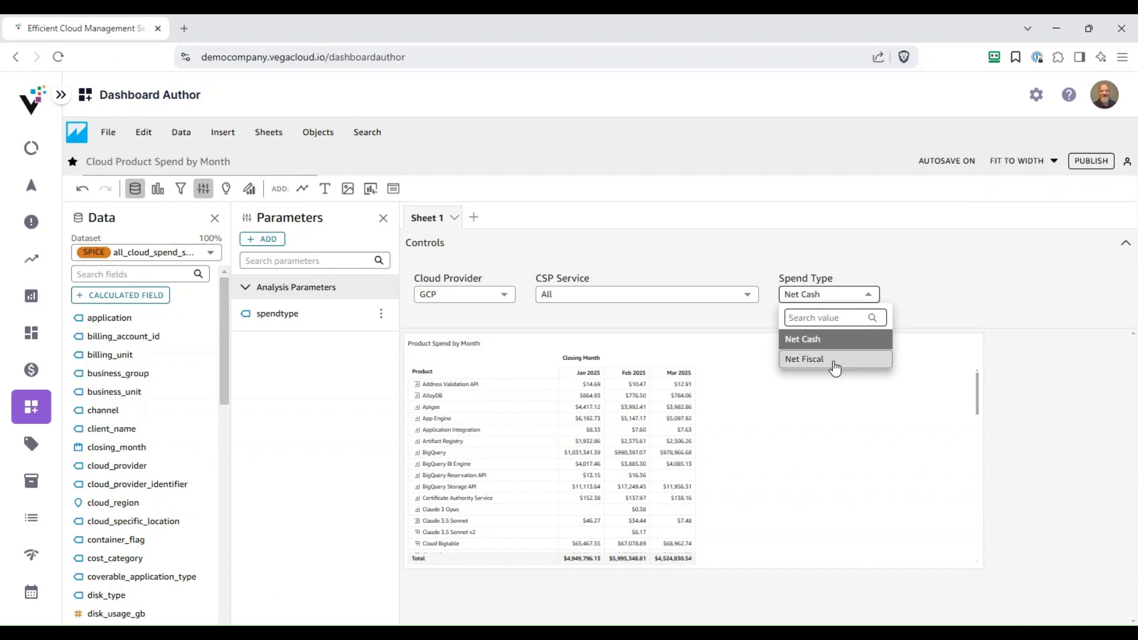
pyautogui.click(834, 363)
pyautogui.click(865, 294)
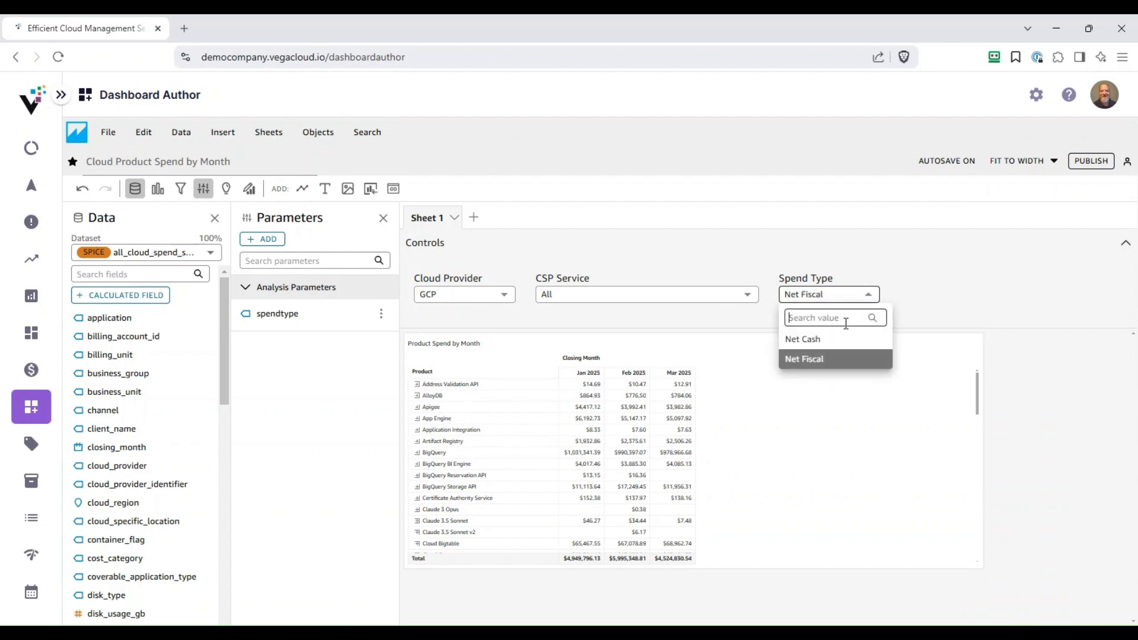
pyautogui.click(842, 344)
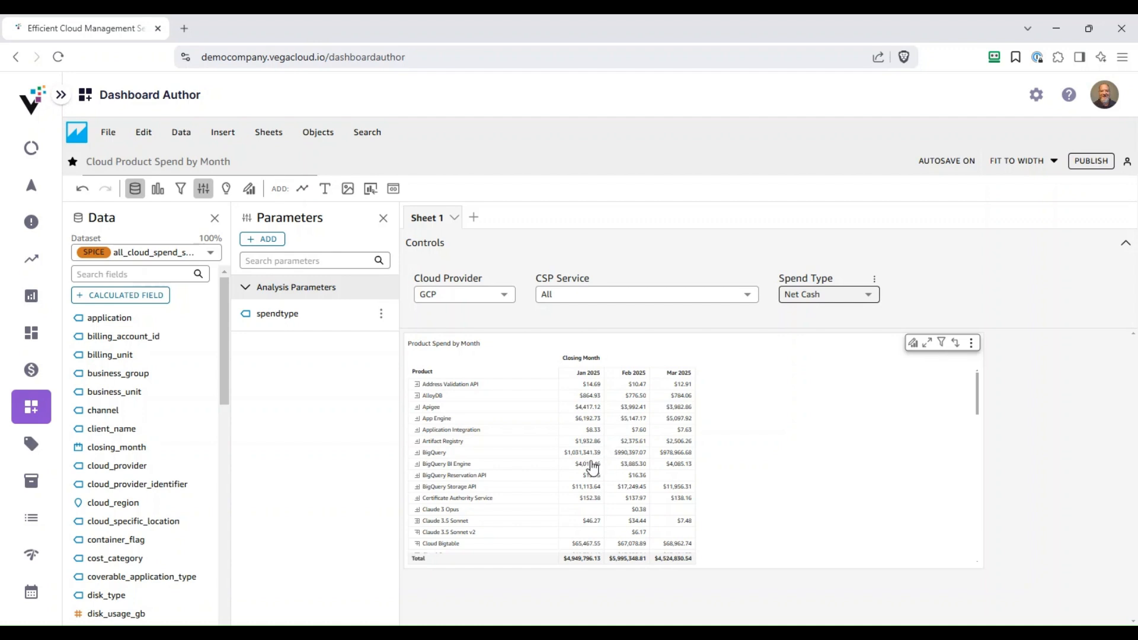
# Collapse the sheet controls and display the field setup of the Product Spend by Month pivot table.
pyautogui.click(1126, 243)
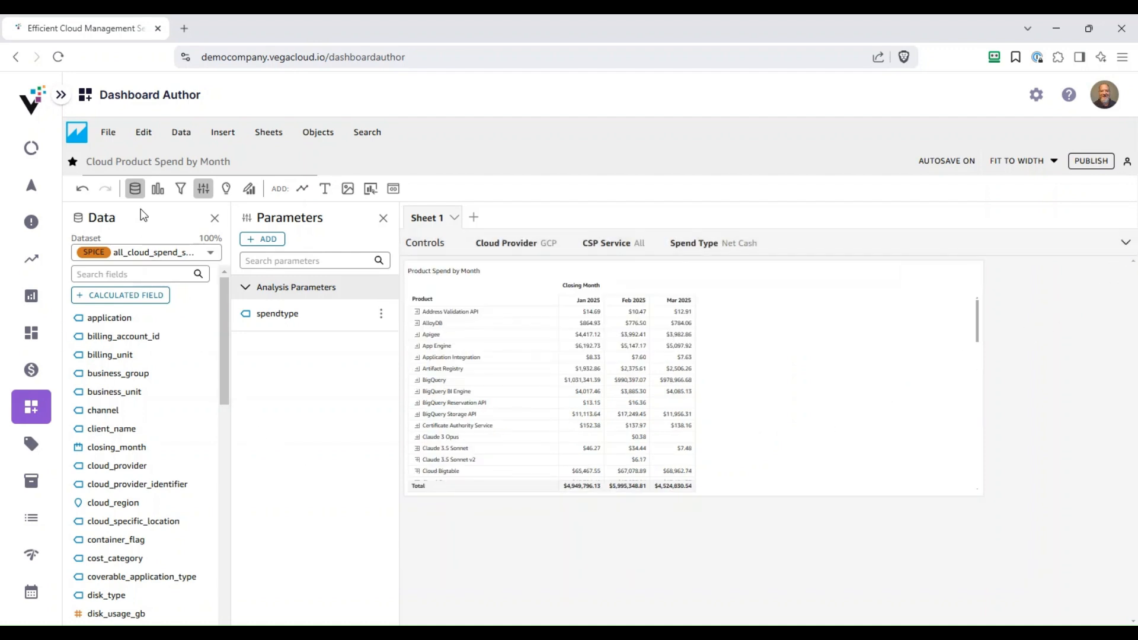
pyautogui.click(158, 189)
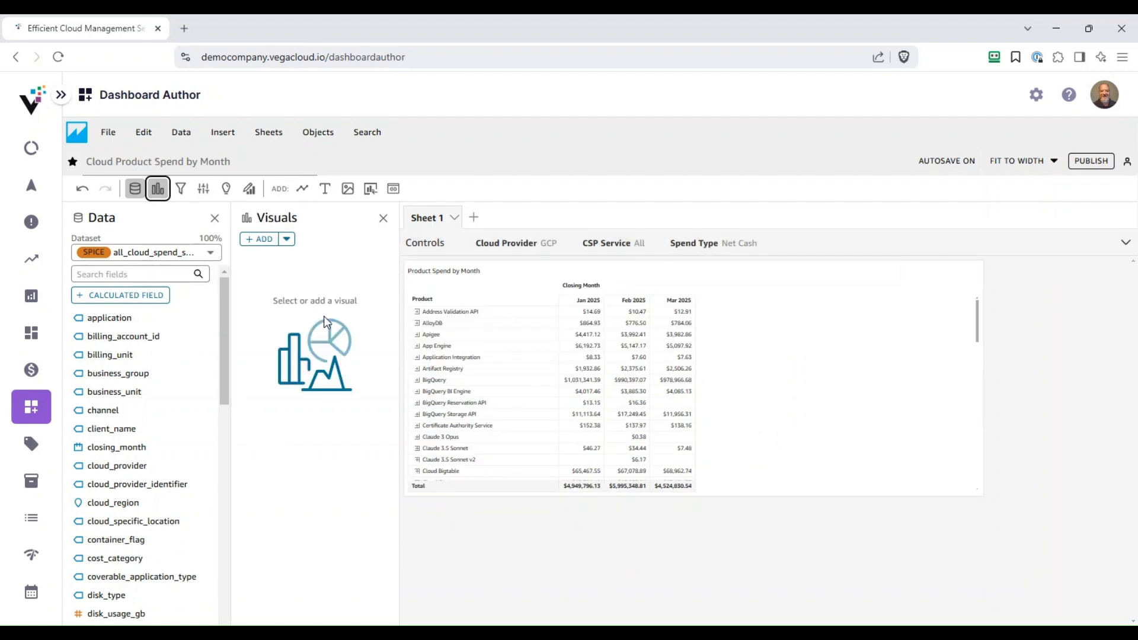
pyautogui.click(528, 371)
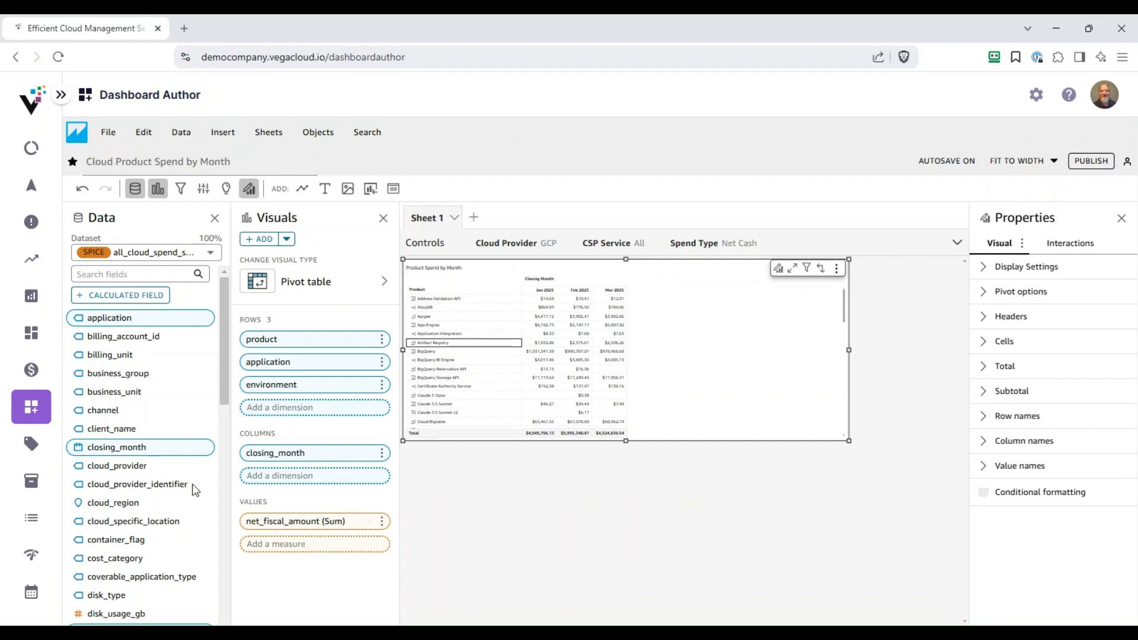
# Start a new calculated field named Spend Amount.
pyautogui.click(126, 296)
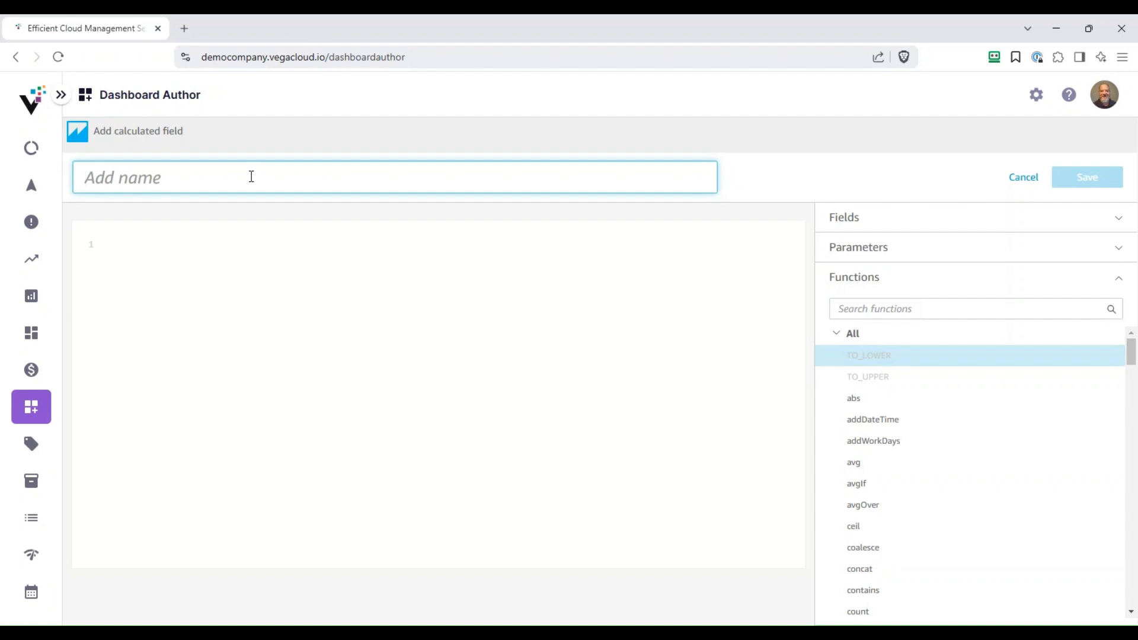
pyautogui.write('Spend Amoun')
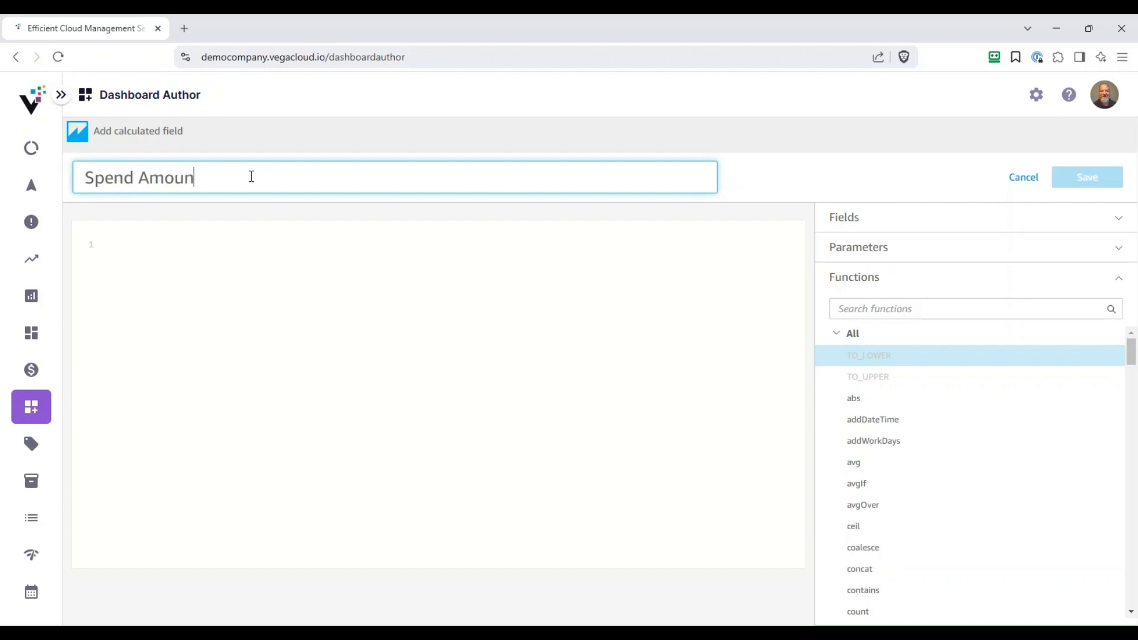
pyautogui.write('t')
pyautogui.click(184, 244)
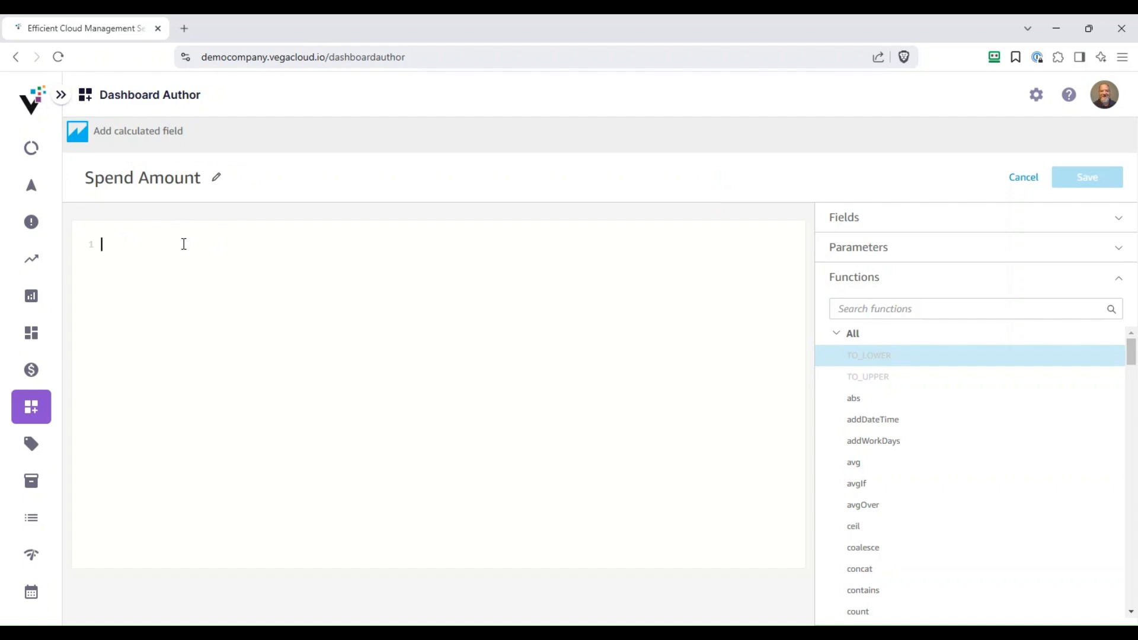
# Look through the fields and parameters available for the calculated field.
pyautogui.click(1119, 222)
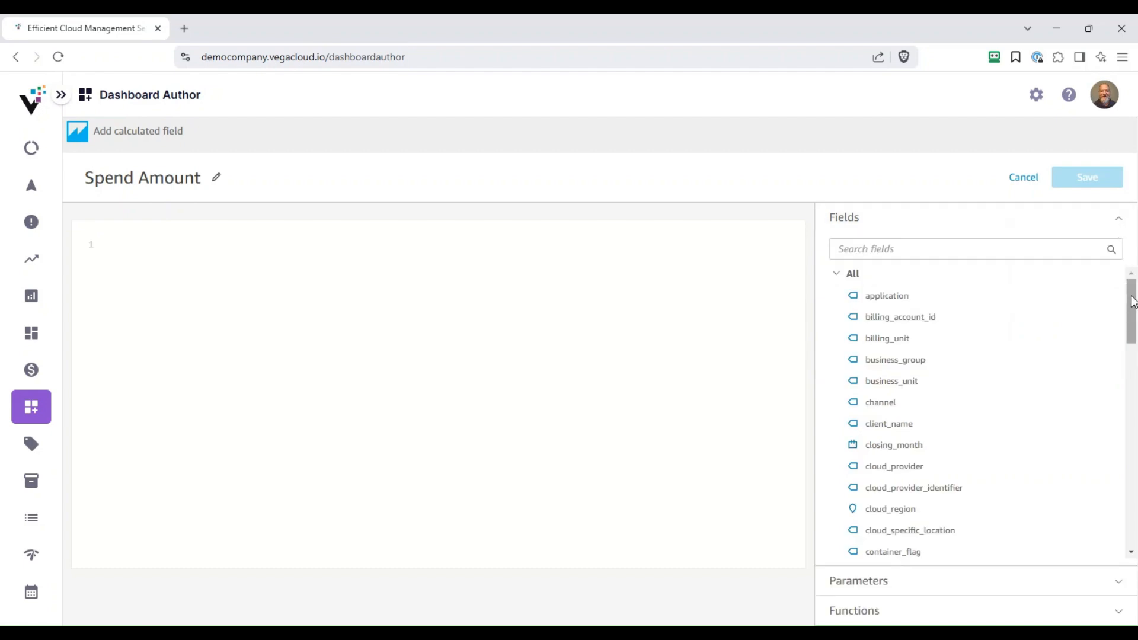
pyautogui.moveTo(1133, 301); pyautogui.dragTo(1132, 461)
pyautogui.click(1117, 222)
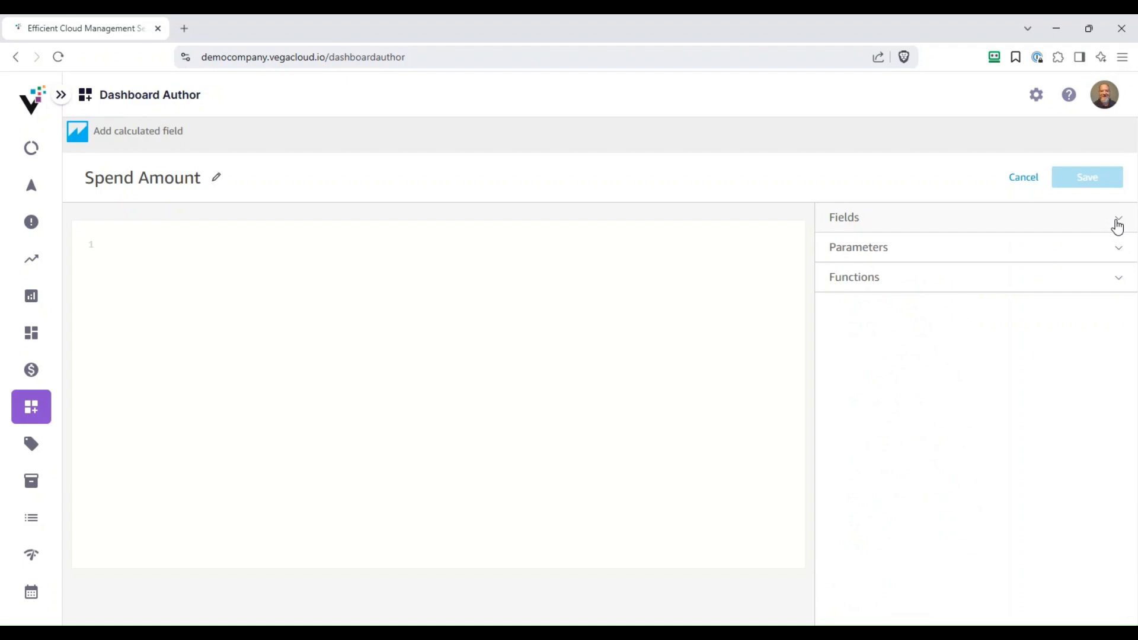
pyautogui.click(1123, 252)
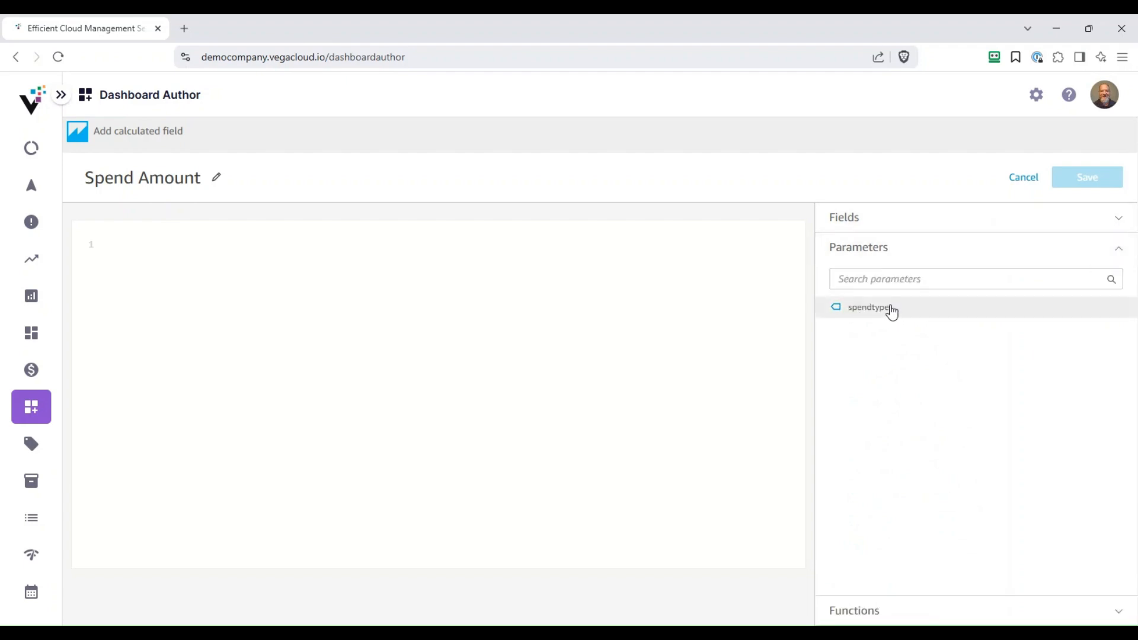
pyautogui.click(1119, 249)
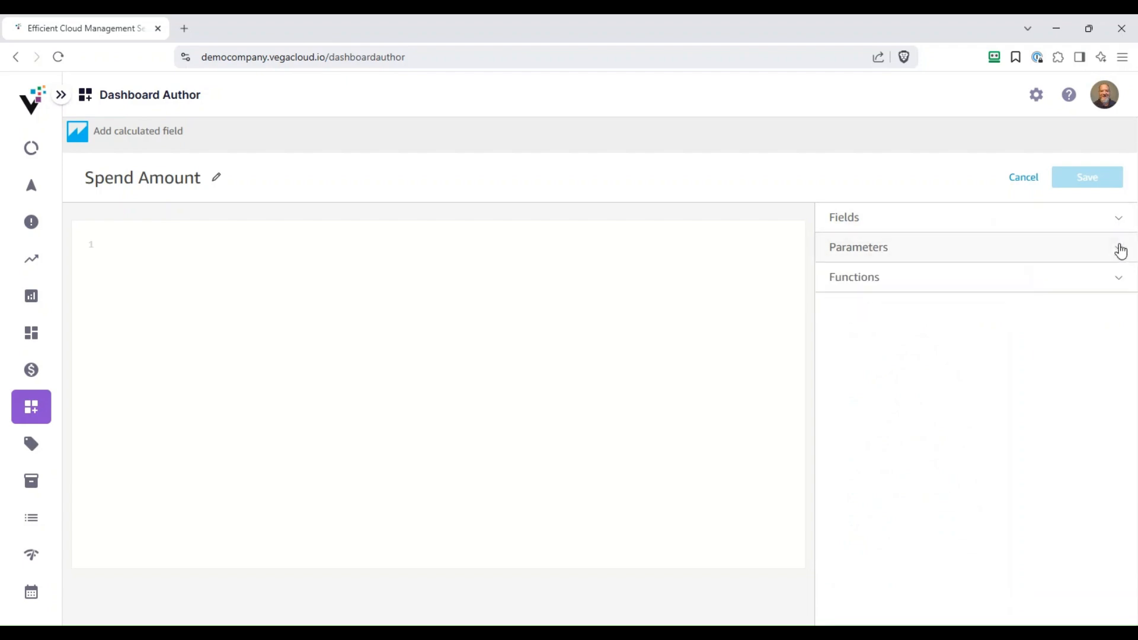
# Search the available functions for "if" and read the description and syntax of ifelse.
pyautogui.click(1119, 282)
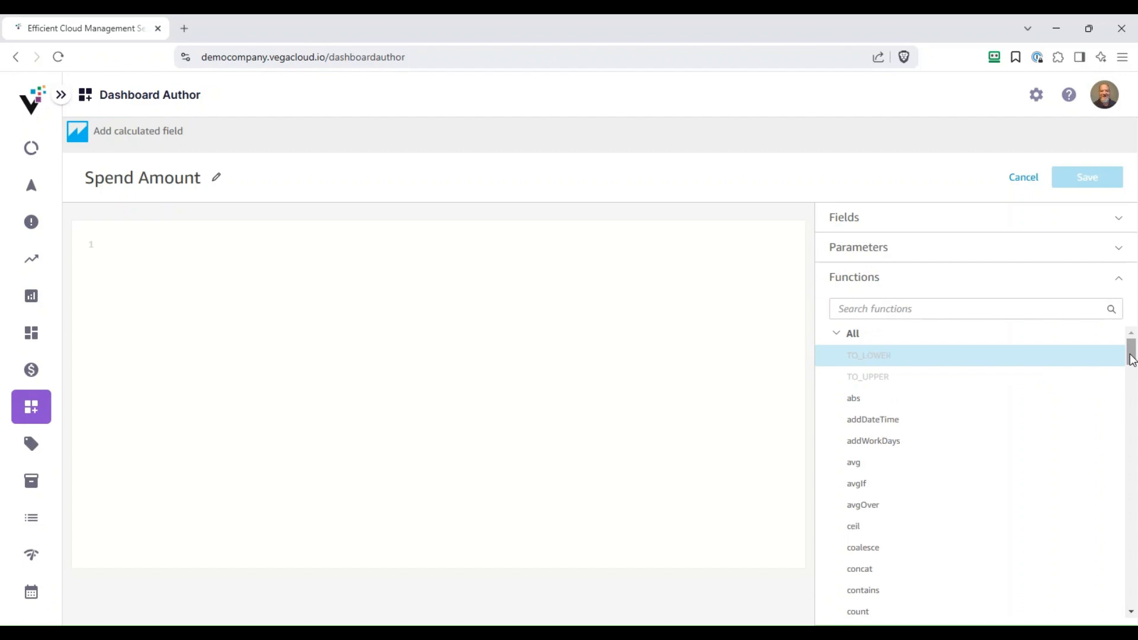
pyautogui.click(1022, 312)
pyautogui.write('if')
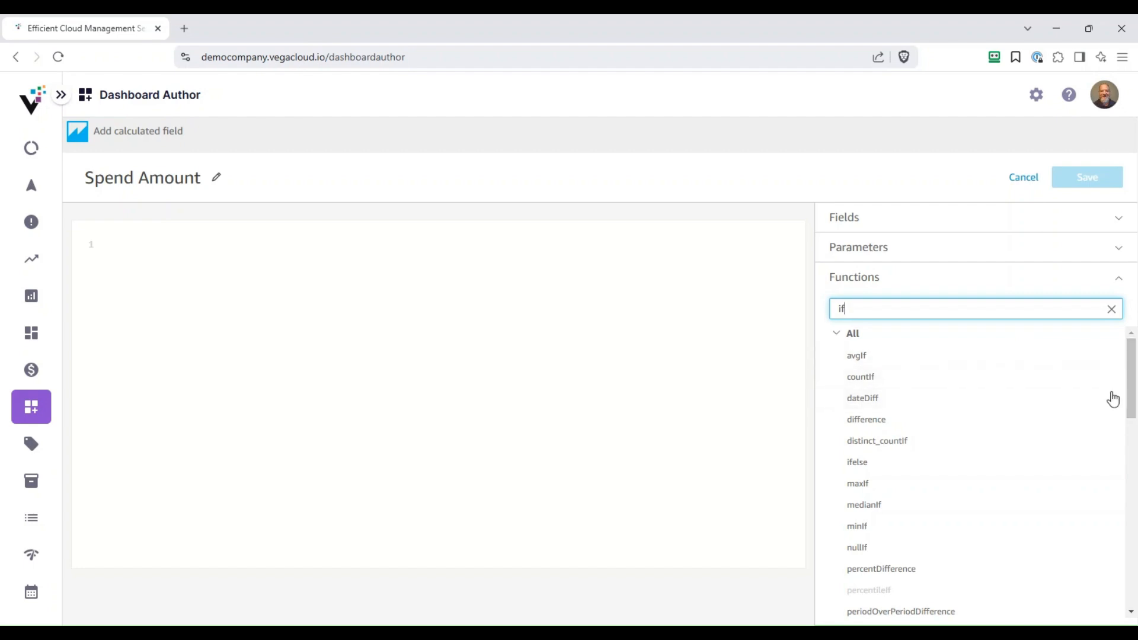
pyautogui.click(850, 465)
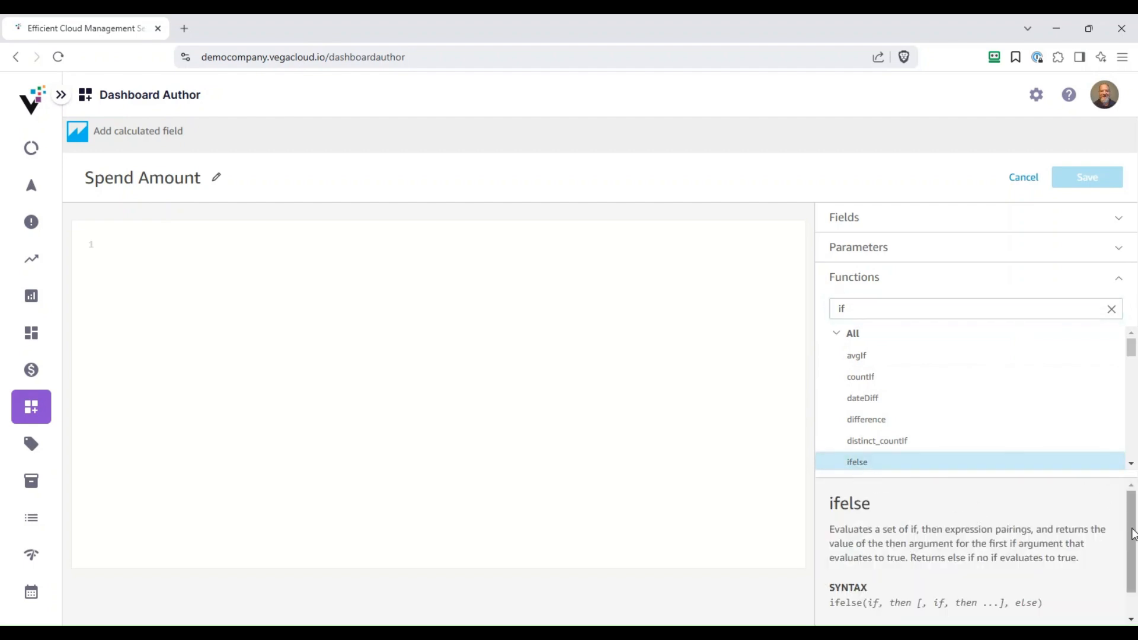
pyautogui.scroll(-1, 1134, 533)
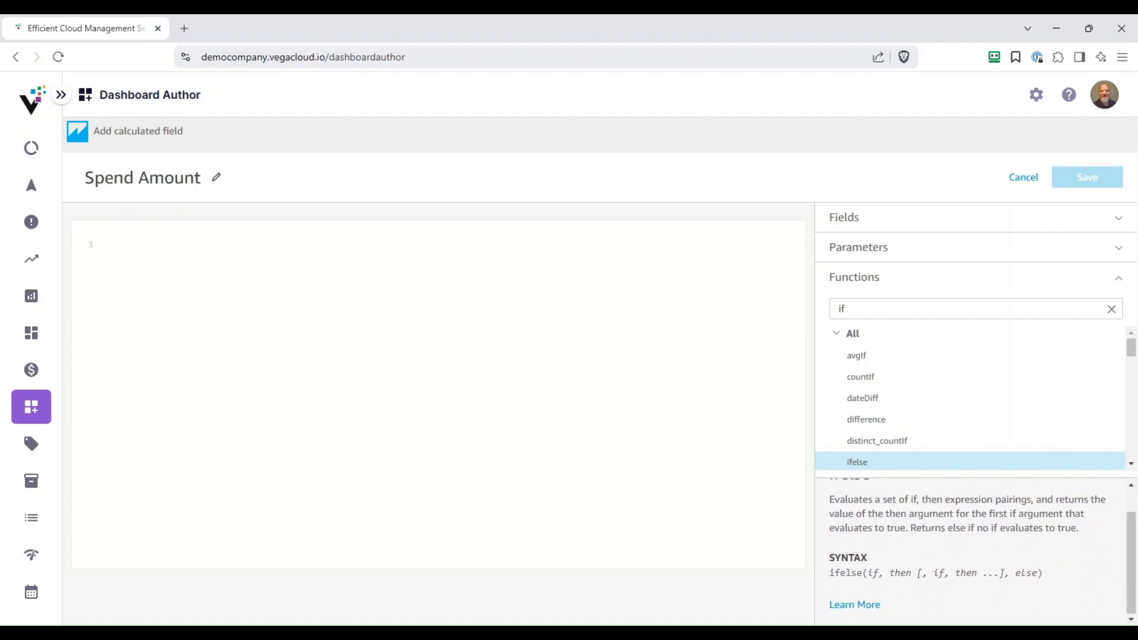
# Open the Amazon QuickSight documentation for ifelse and review its syntax, arguments and example expressions.
pyautogui.click(848, 606)
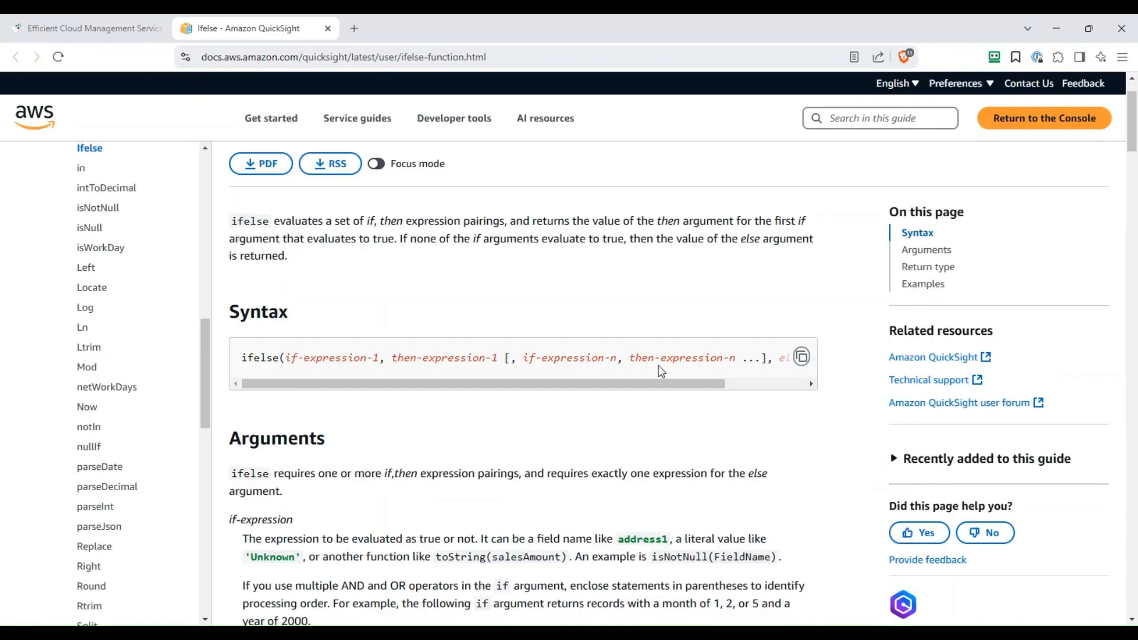
pyautogui.scroll(-5, 665, 515)
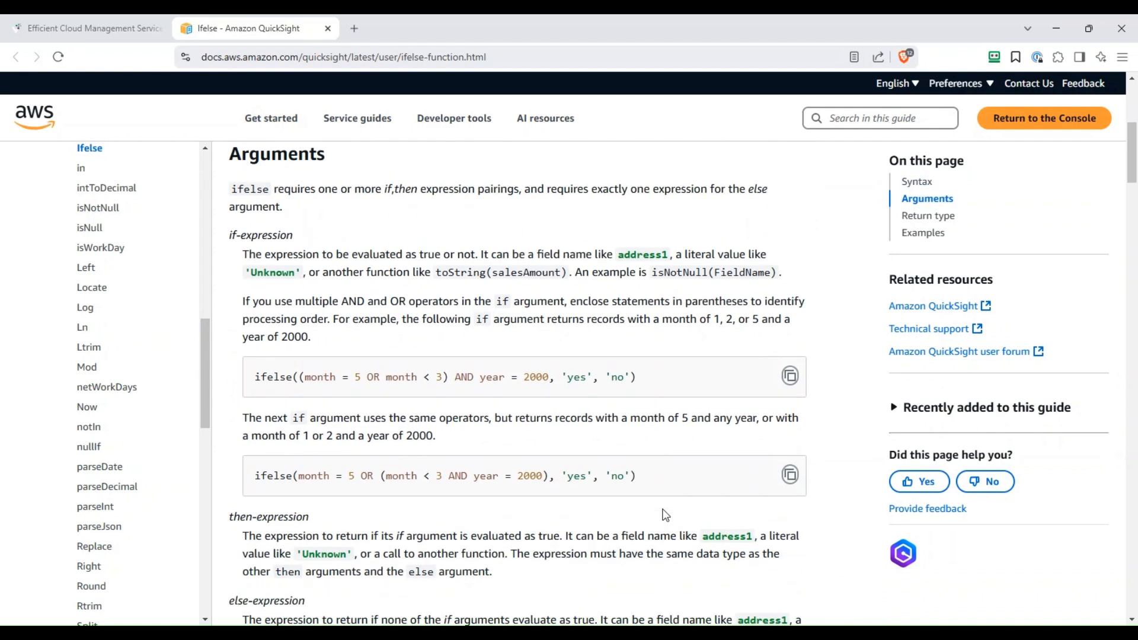
pyautogui.scroll(-2, 666, 515)
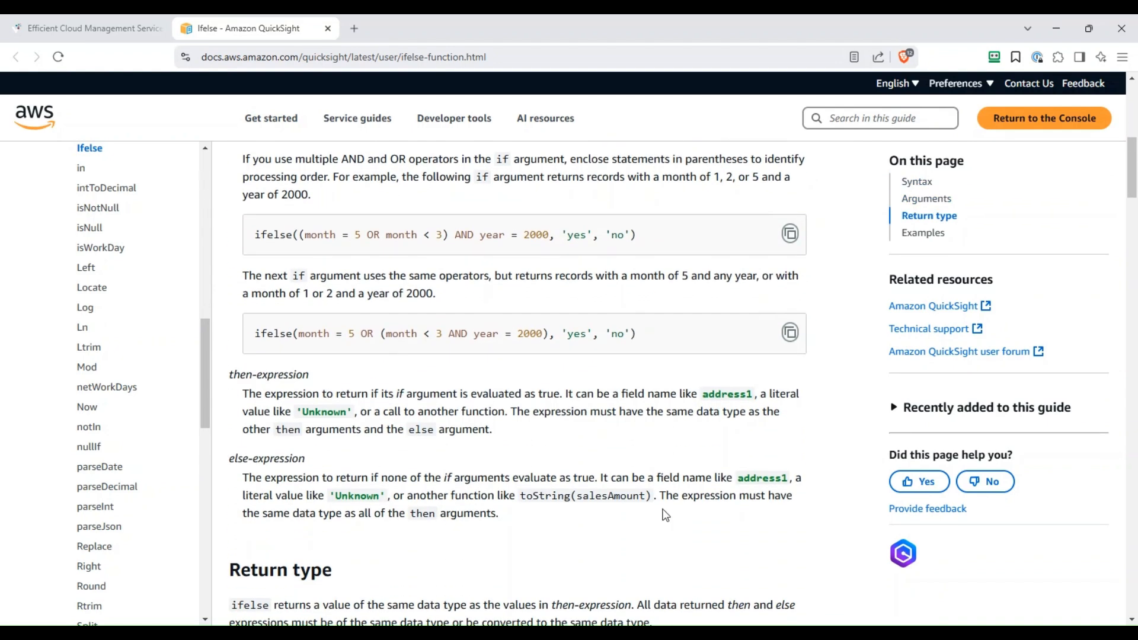
pyautogui.scroll(-1, 666, 515)
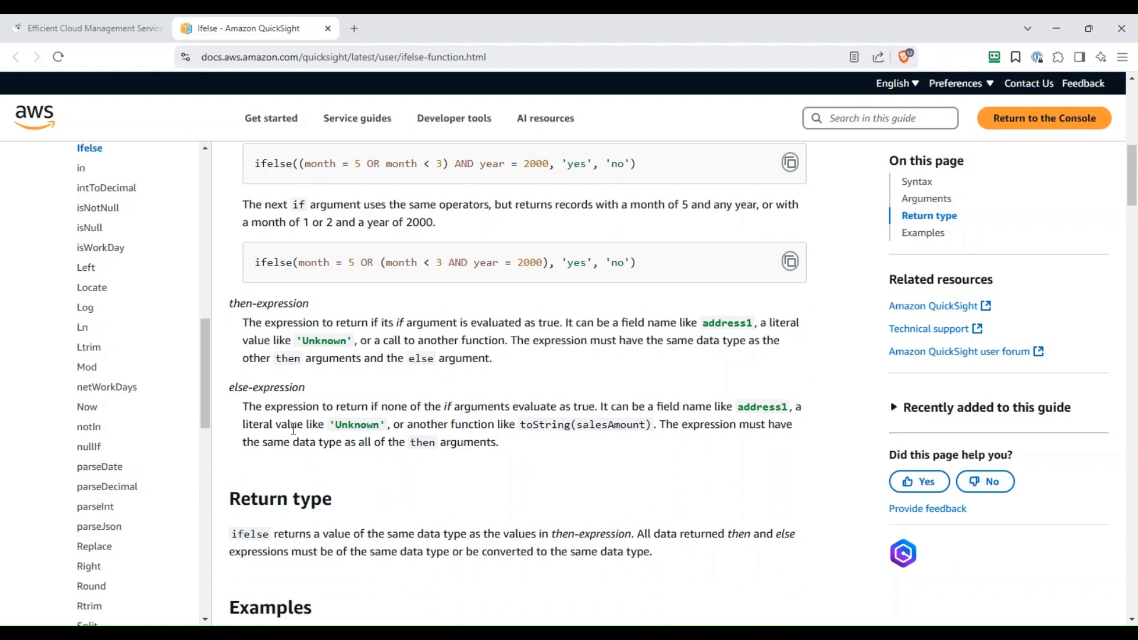
pyautogui.moveTo(205, 390); pyautogui.dragTo(227, 226)
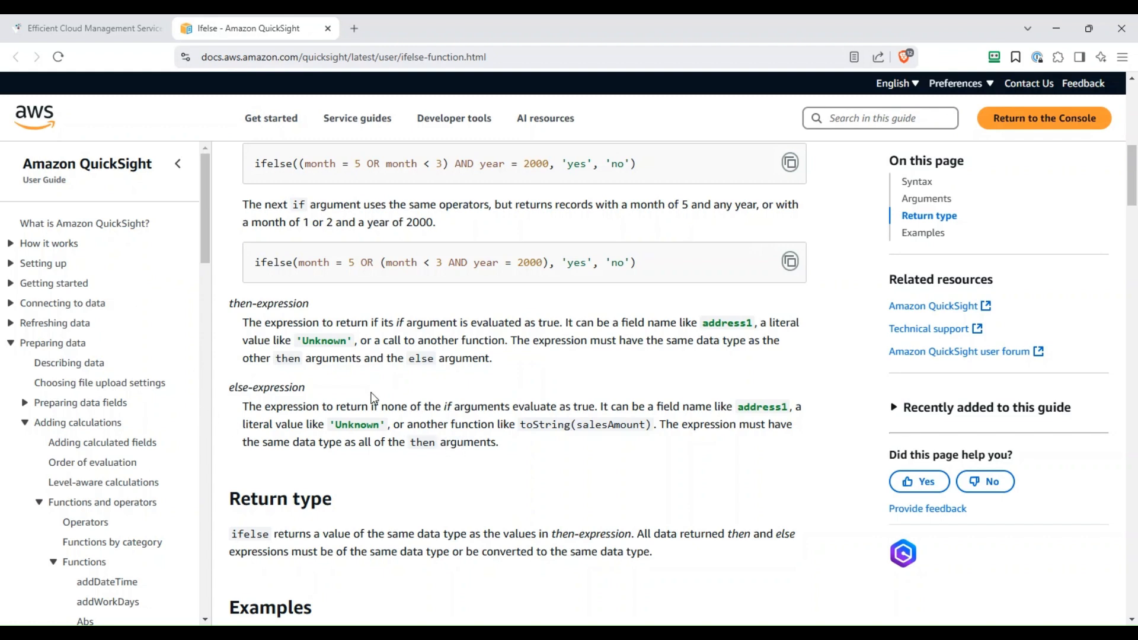
pyautogui.scroll(1, 383, 373)
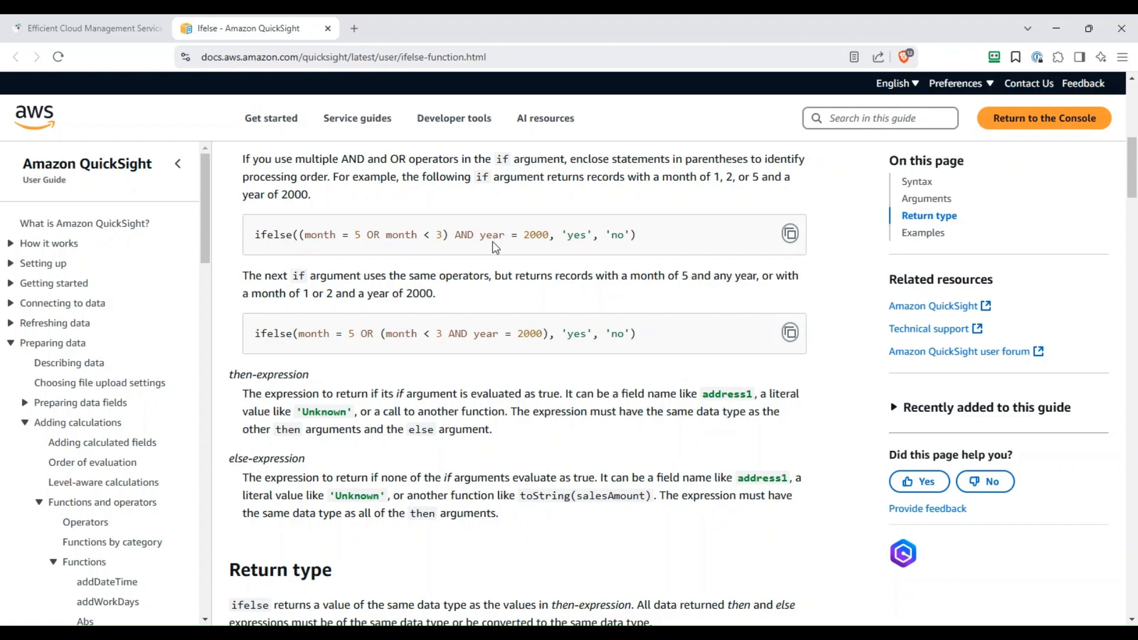
# Return to the Spend Amount calculated field and begin its formula with the ifelse function.
pyautogui.click(85, 23)
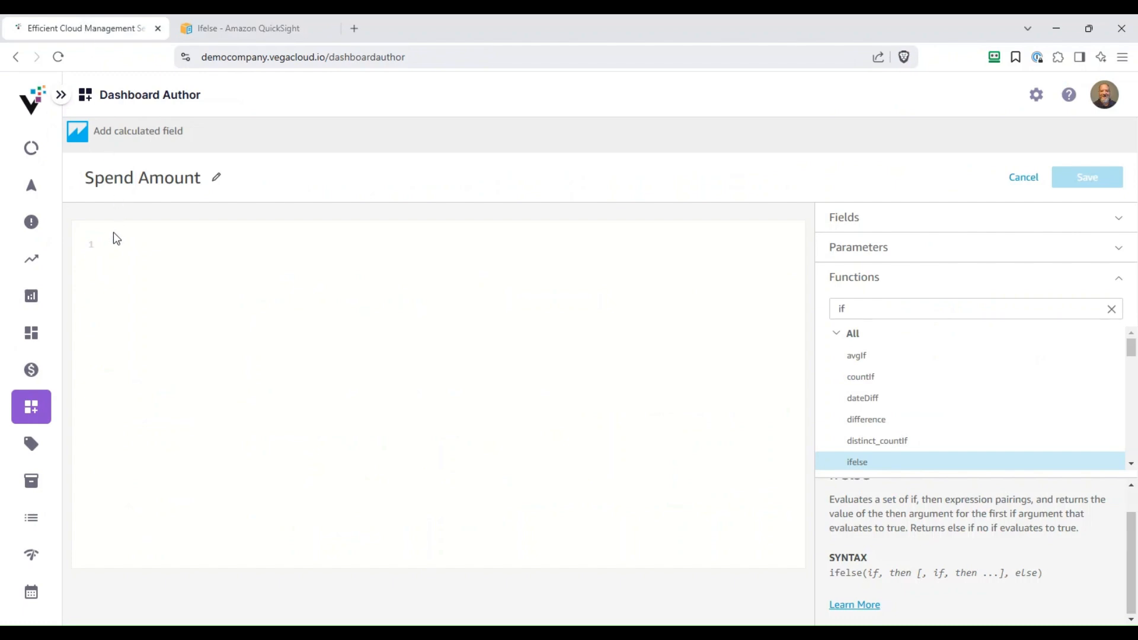
pyautogui.click(105, 245)
pyautogui.write('if')
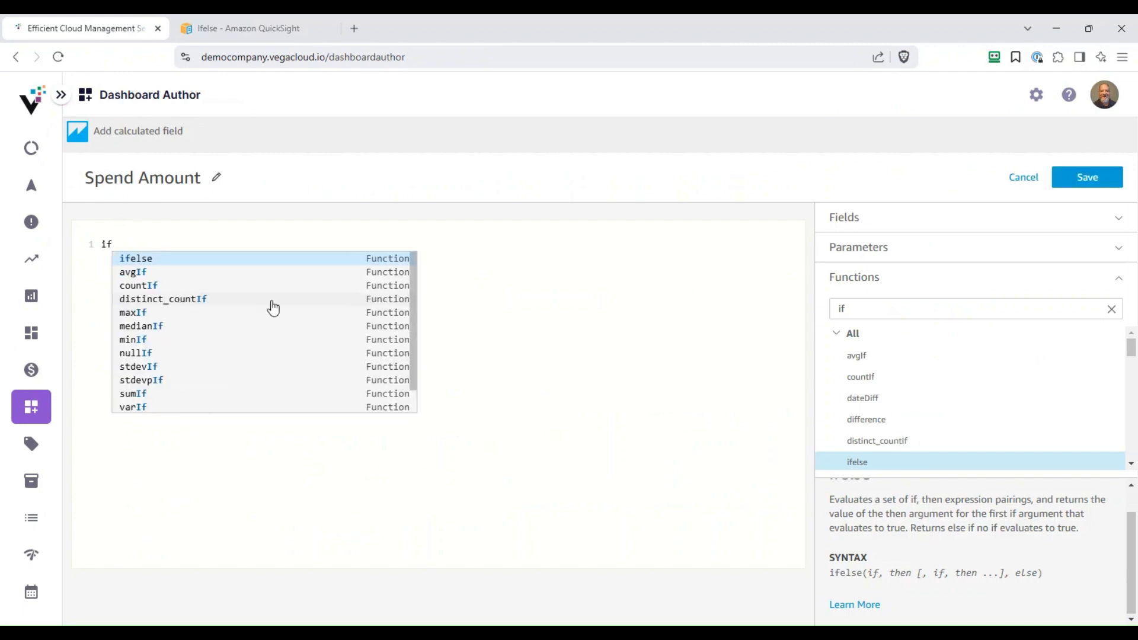
pyautogui.write('es')
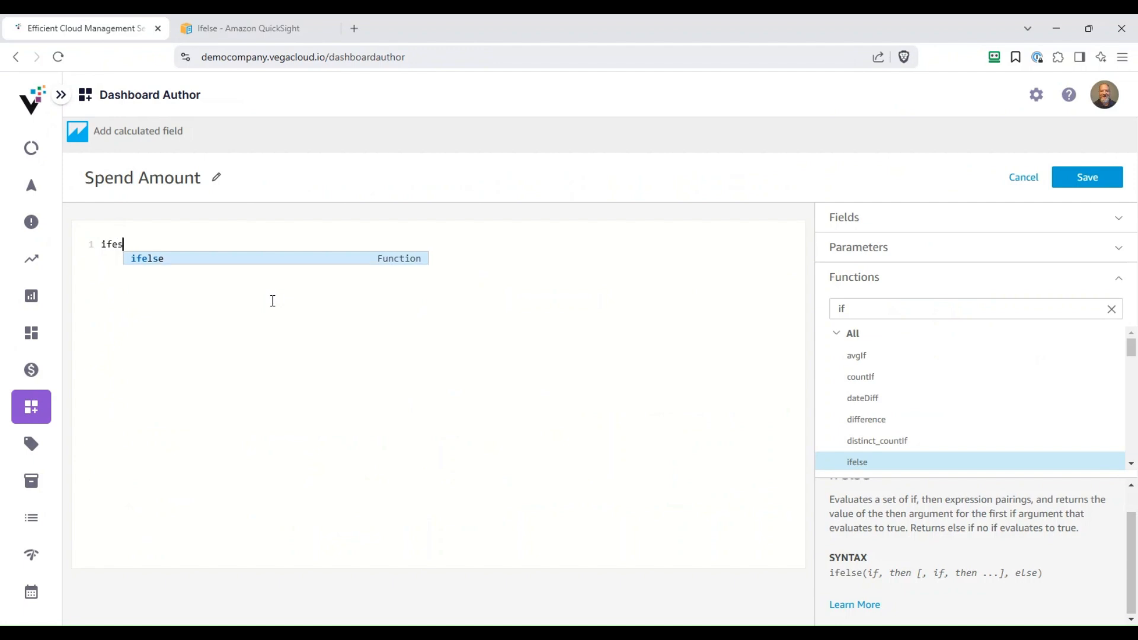
pyautogui.click(151, 259)
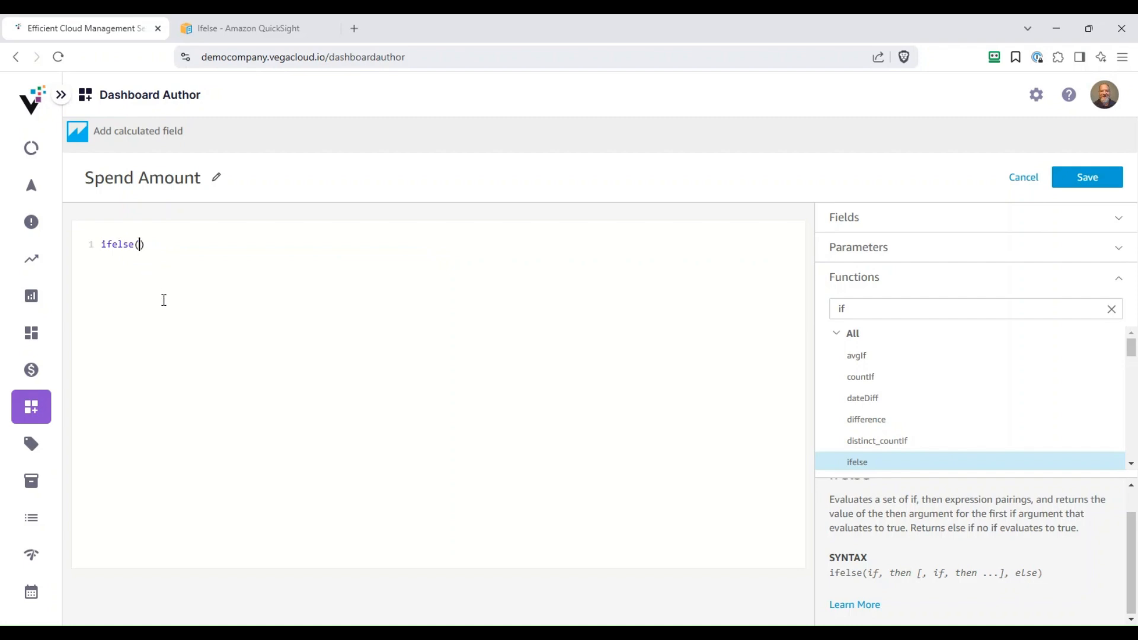
# Enter the ifelse condition that compares the spendtype parameter with "Net Fiscal".
pyautogui.click(900, 256)
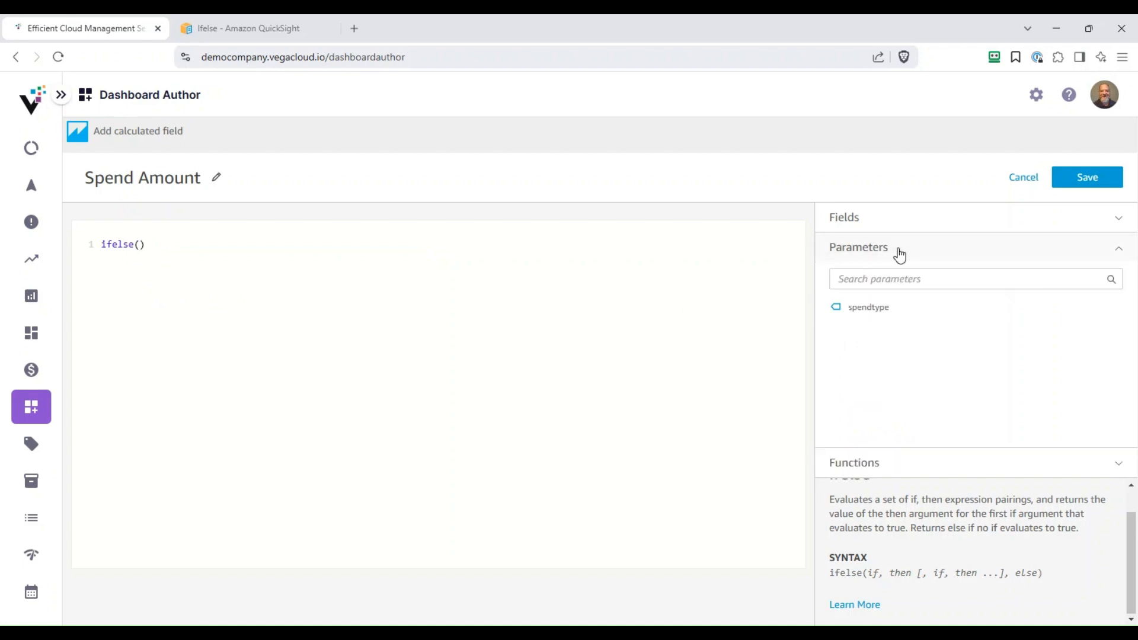
pyautogui.click(140, 245)
pyautogui.write('spen')
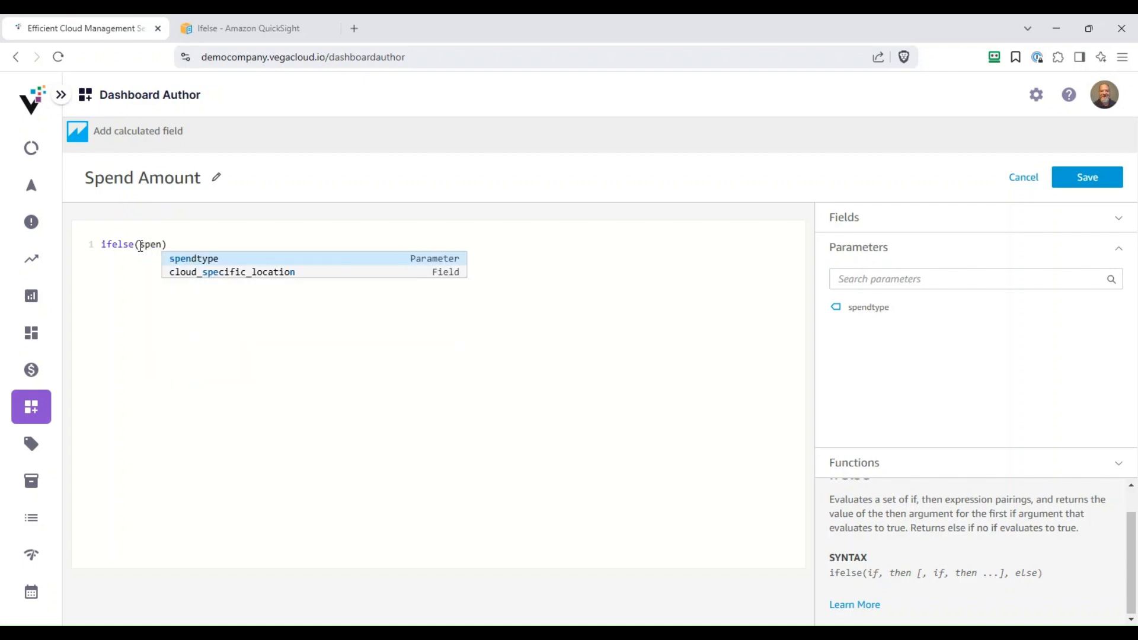
pyautogui.click(185, 259)
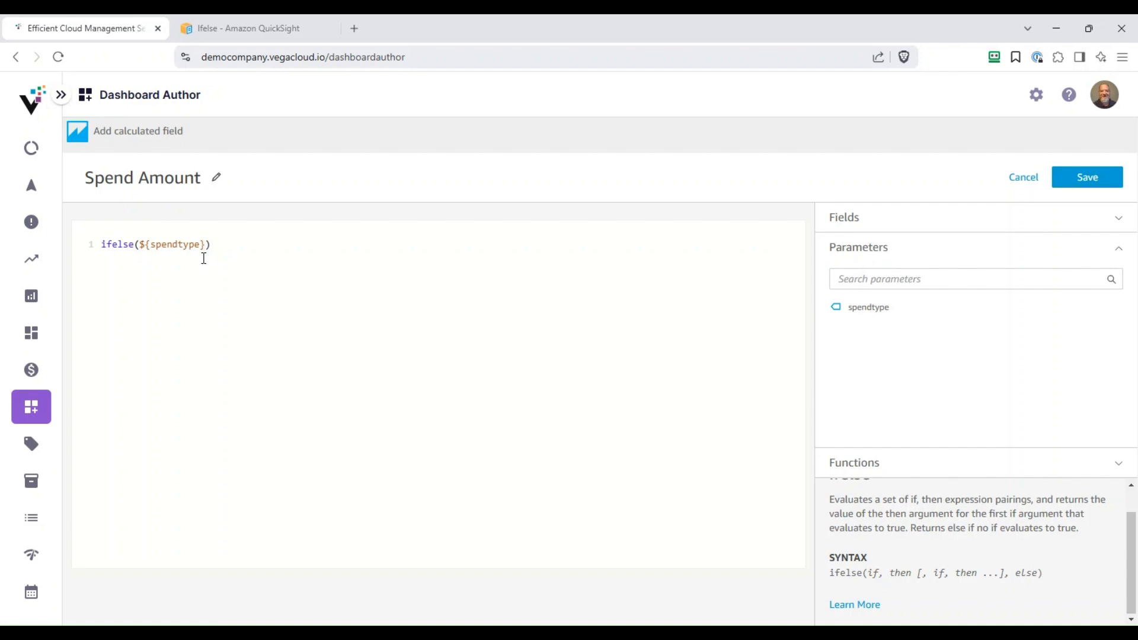
pyautogui.write('="Net Fiscal",')
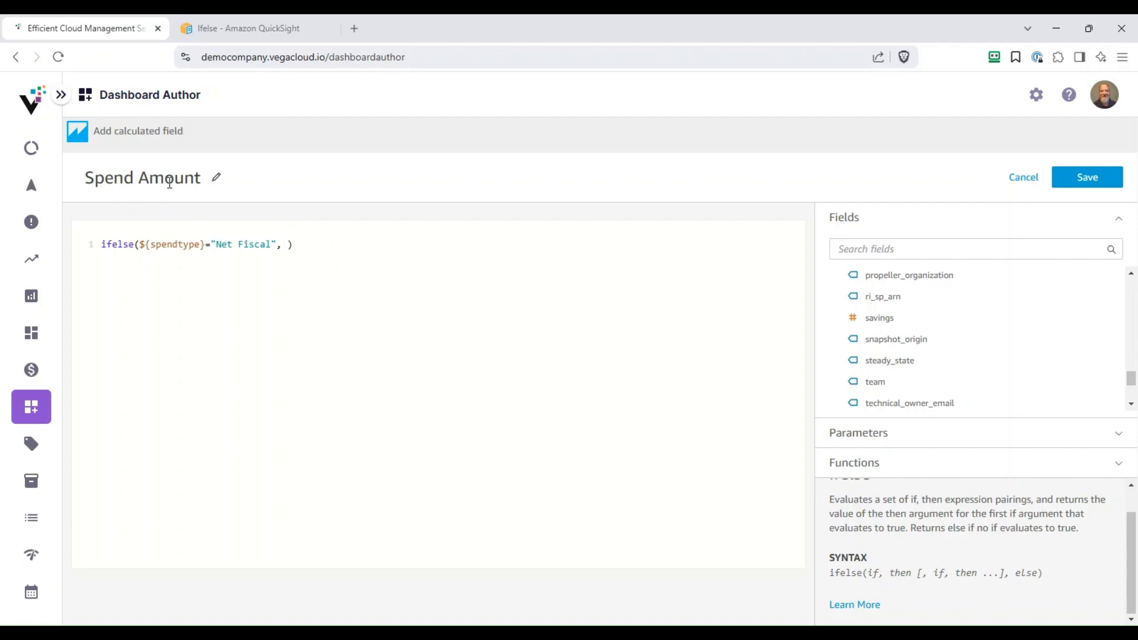
# Complete the formula with net_fiscal_amount as the true result and net_cash as the else result, and save the calculated field.
pyautogui.write('net')
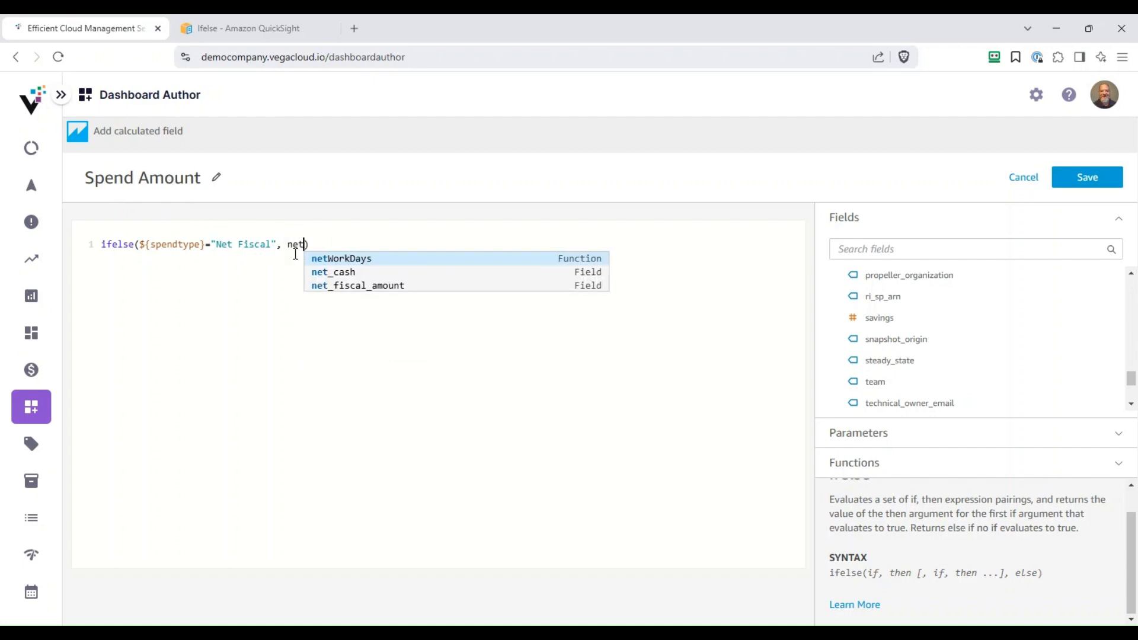
pyautogui.click(358, 286)
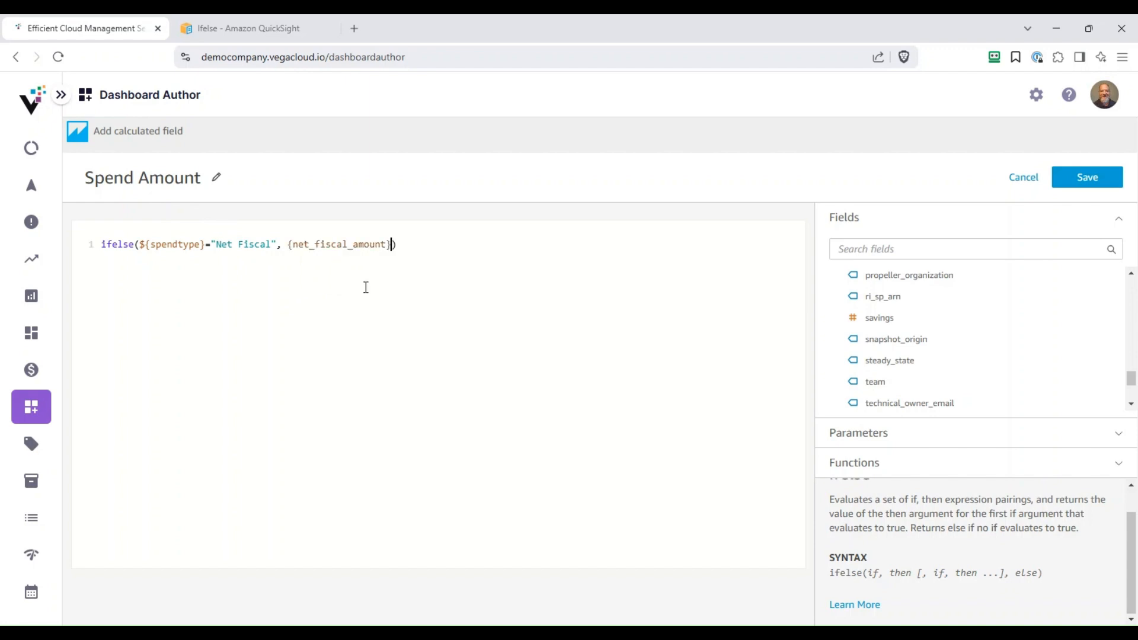
pyautogui.write(',net')
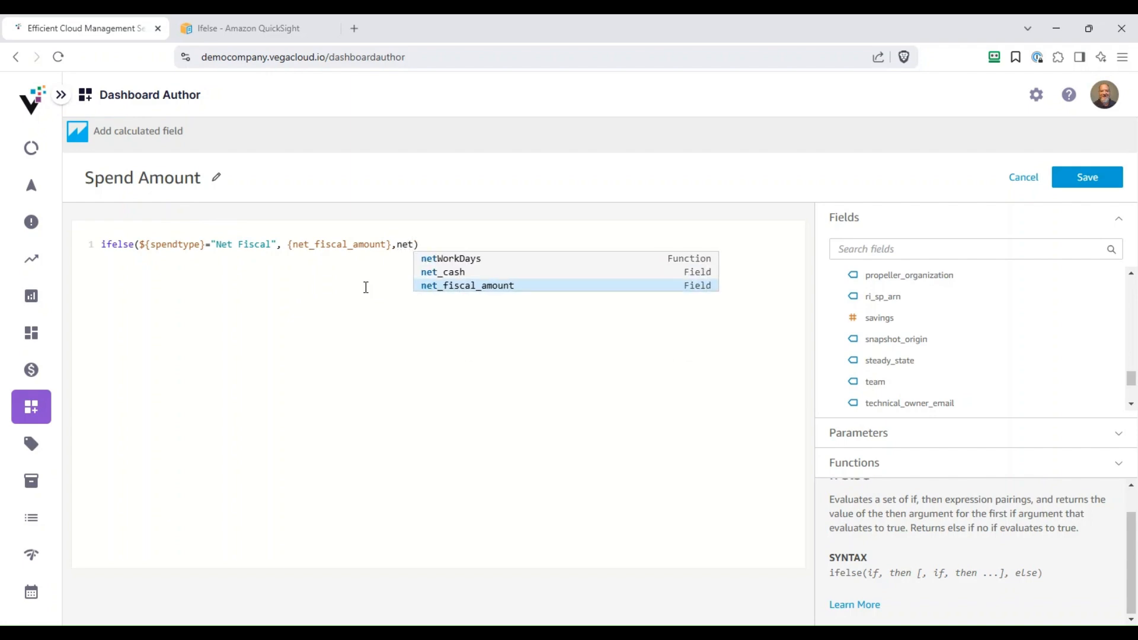
pyautogui.click(466, 274)
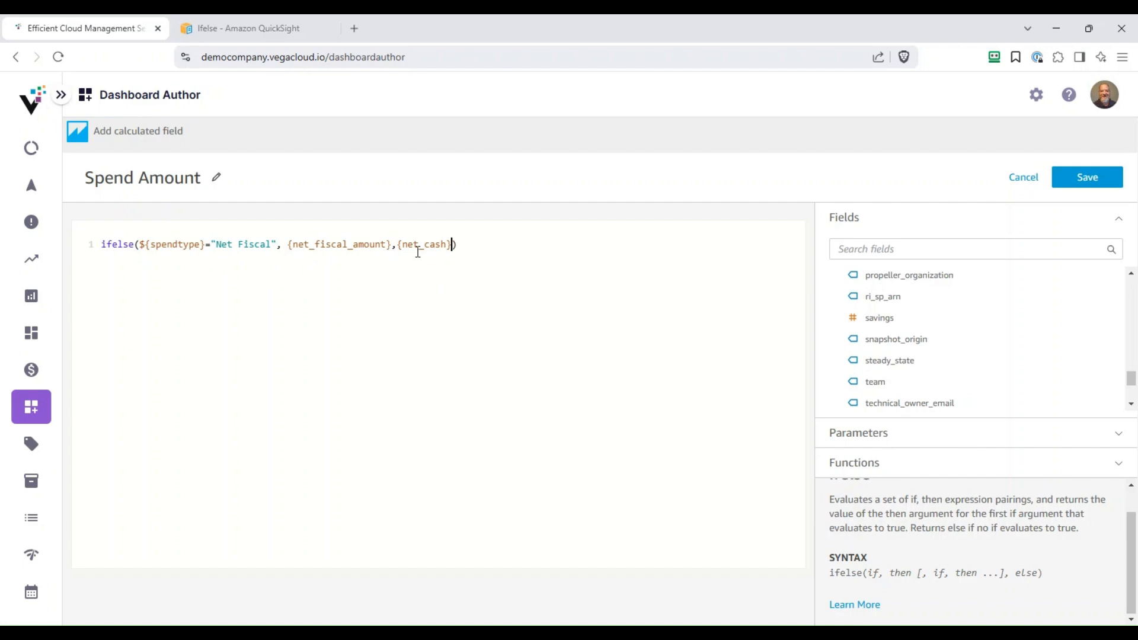
pyautogui.click(473, 244)
pyautogui.click(1086, 186)
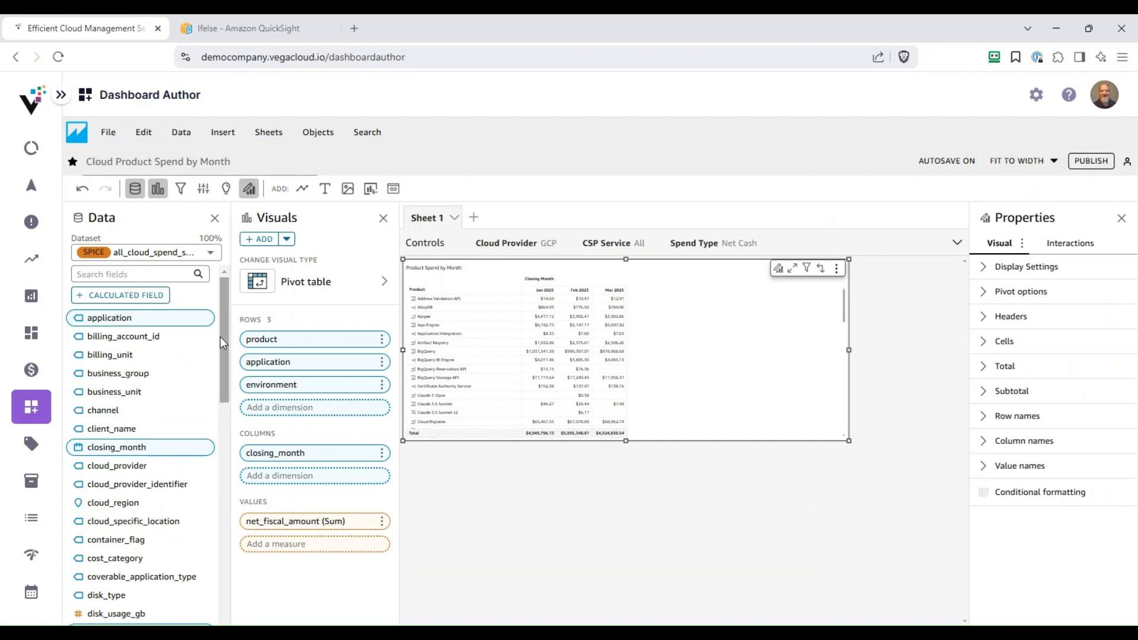
# Reopen the Spend Amount calculated field for editing and delete the net_cash else argument from its ifelse formula.
pyautogui.moveTo(221, 335); pyautogui.dragTo(274, 578)
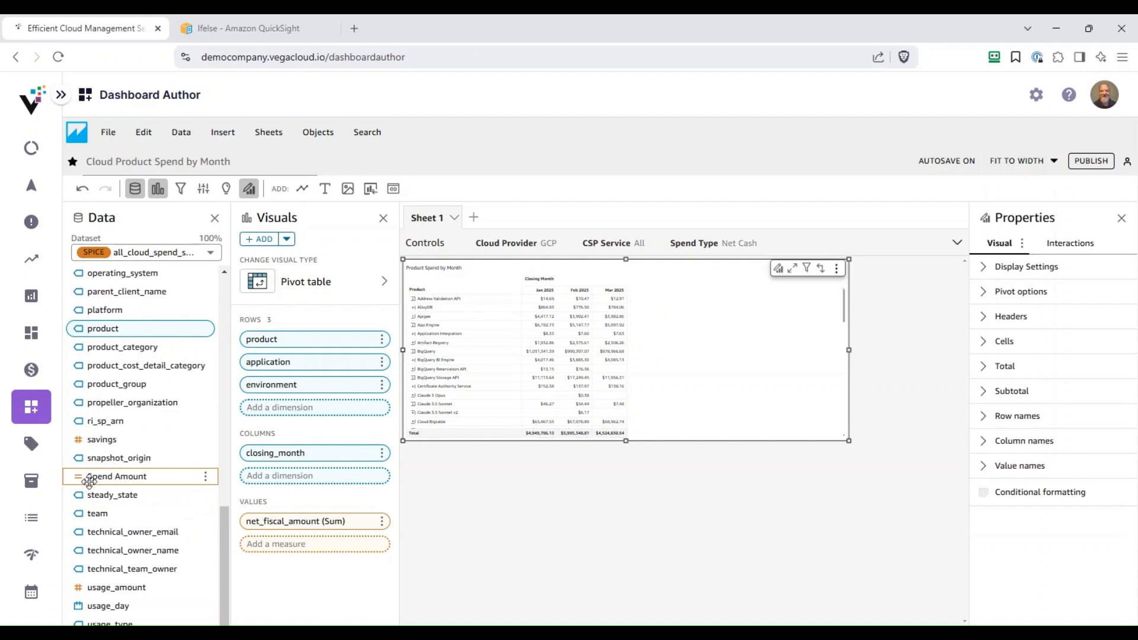
pyautogui.click(206, 478)
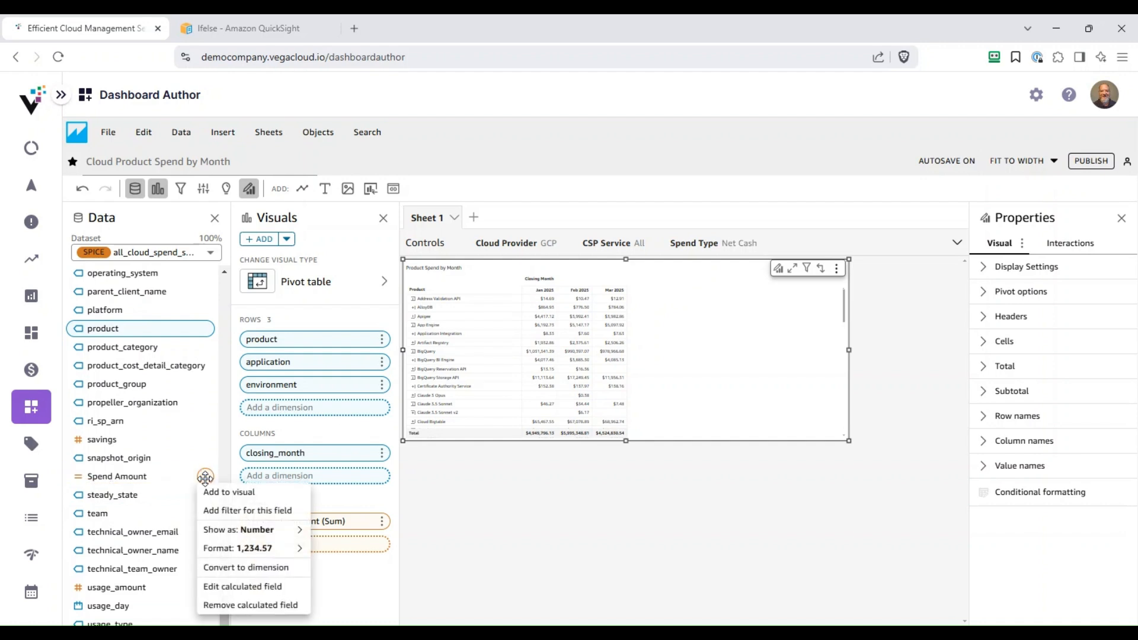
pyautogui.click(238, 587)
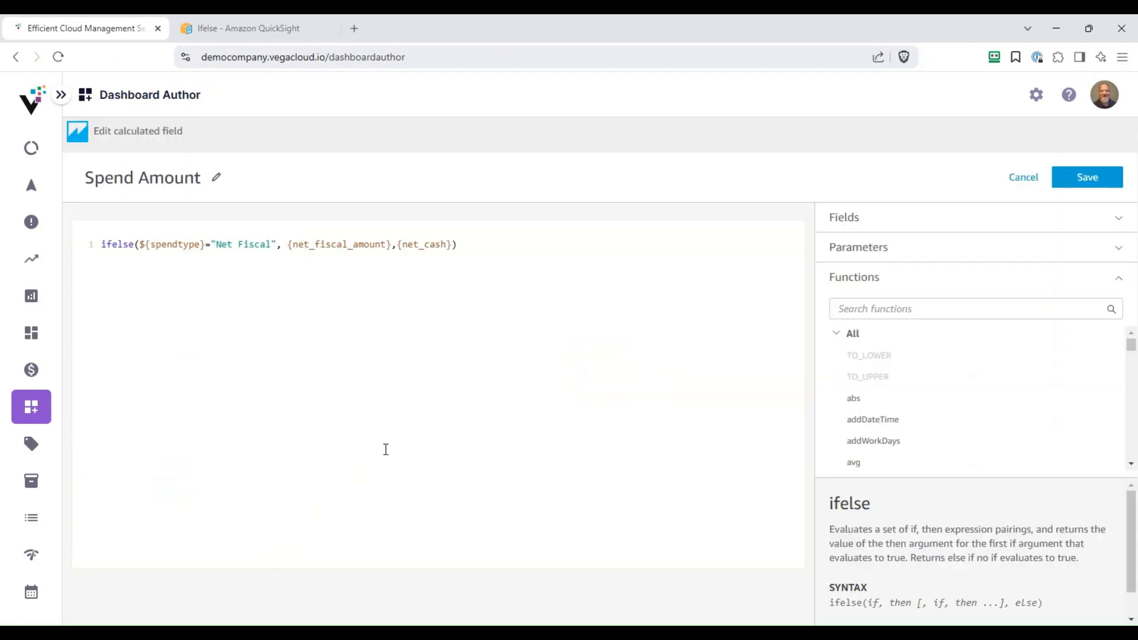
pyautogui.click(453, 244)
pyautogui.press('BackSpace')
pyautogui.press('BackSpace')
pyautogui.press('BackSpace')
pyautogui.press('BackSpace')
pyautogui.press('BackSpace')
pyautogui.press('BackSpace')
pyautogui.press('BackSpace')
pyautogui.press('BackSpace')
pyautogui.press('BackSpace')
pyautogui.press('BackSpace')
pyautogui.press('BackSpace')
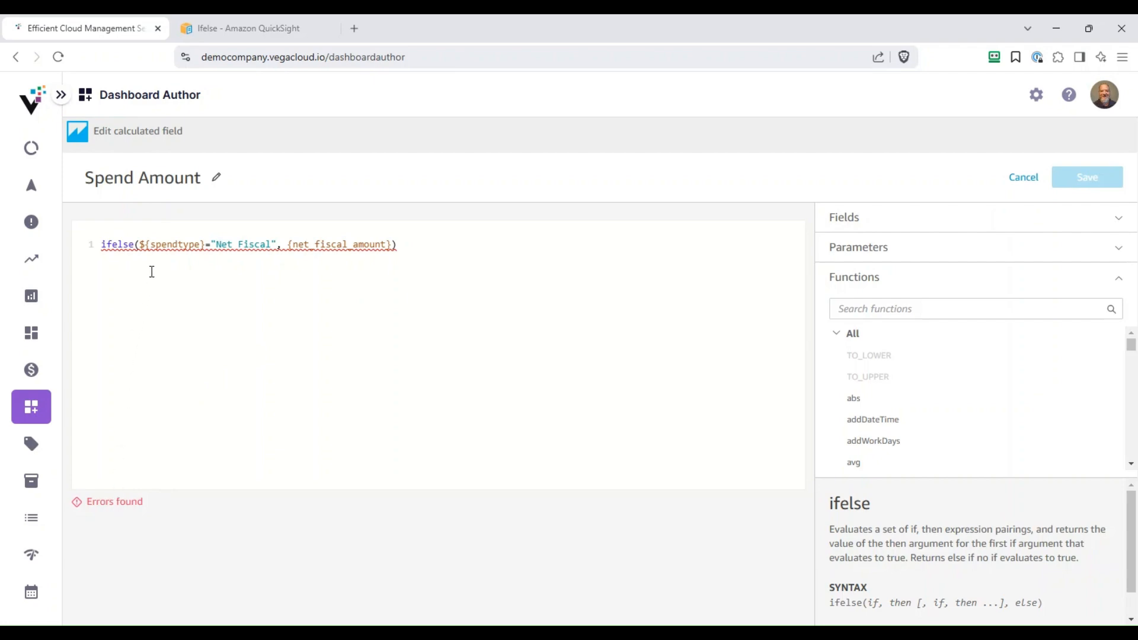
# Add net_cash back as the else result of the Spend Amount formula and save the calculated field.
pyautogui.moveTo(153, 247)
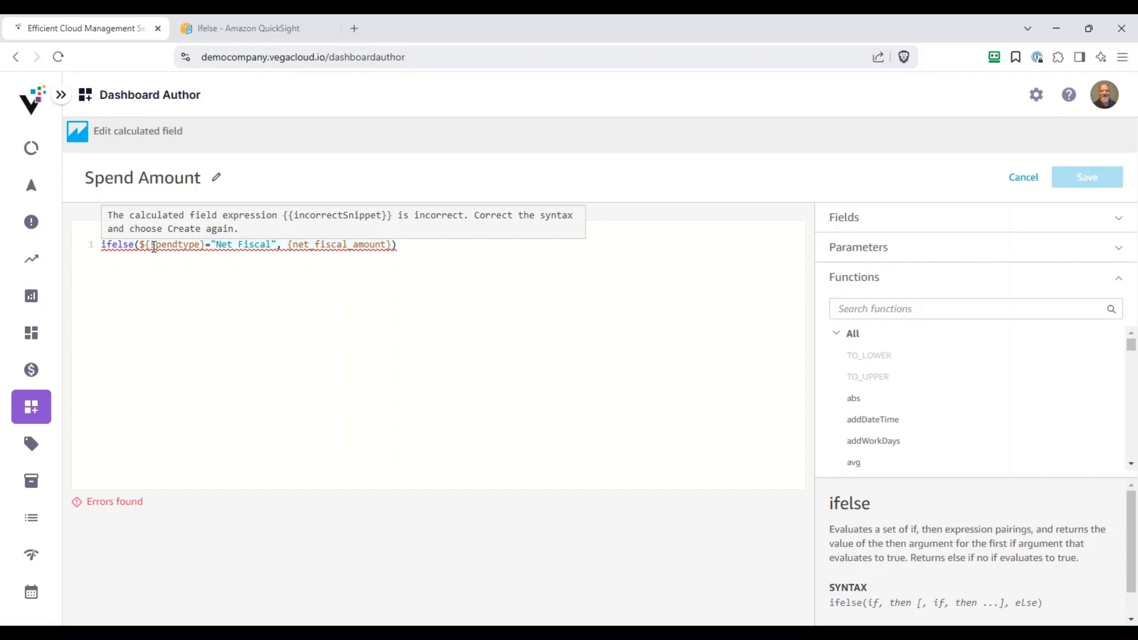
pyautogui.click(392, 247)
pyautogui.write(',net')
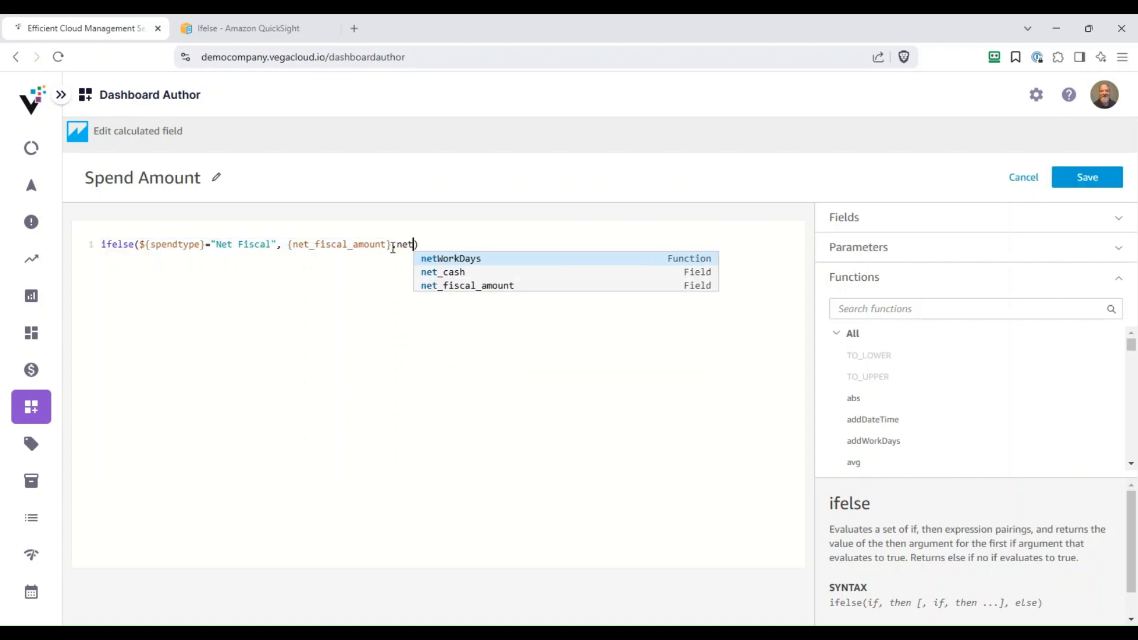
pyautogui.click(498, 274)
pyautogui.click(1105, 178)
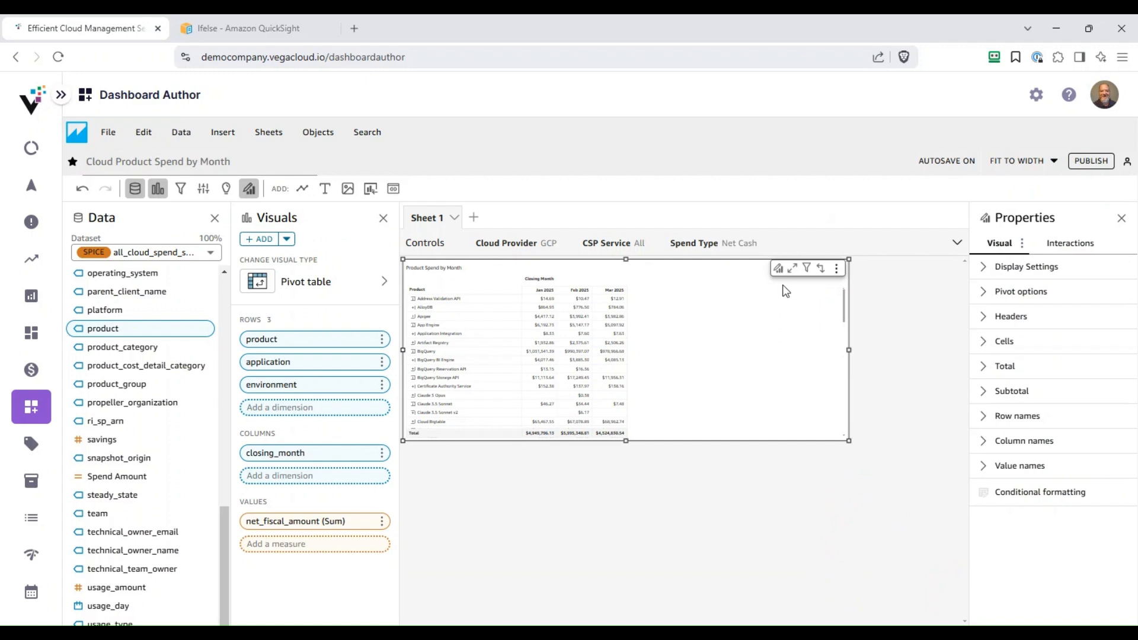
# Maximize the Product Spend by Month pivot table and replace its net_fiscal_amount value with the Spend Amount field.
pyautogui.click(793, 271)
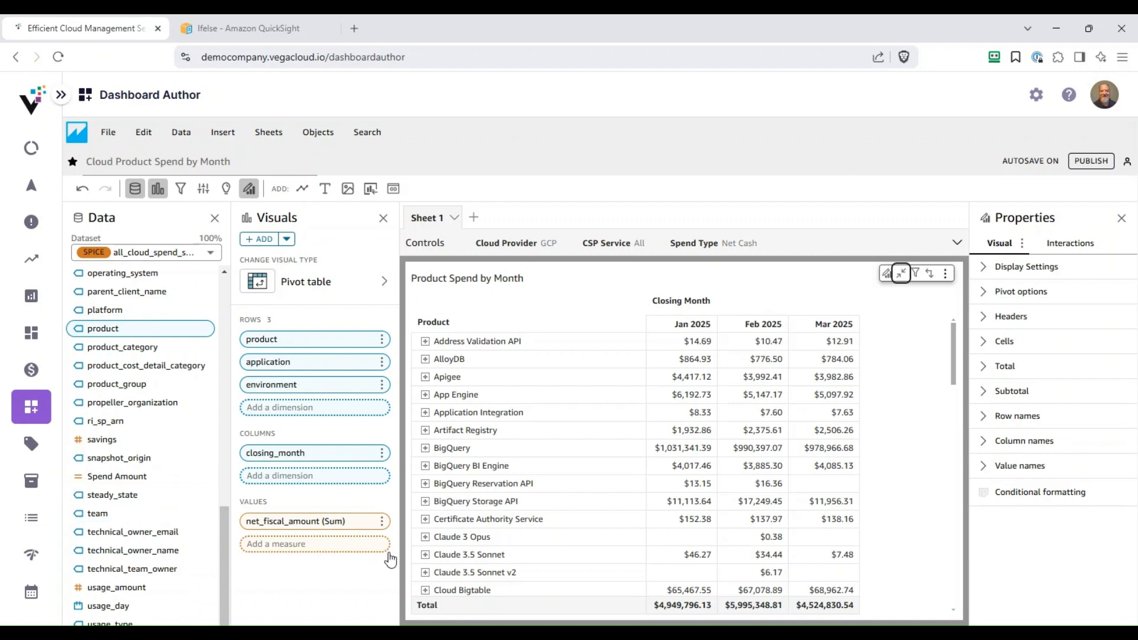
pyautogui.click(383, 524)
pyautogui.moveTo(384, 526)
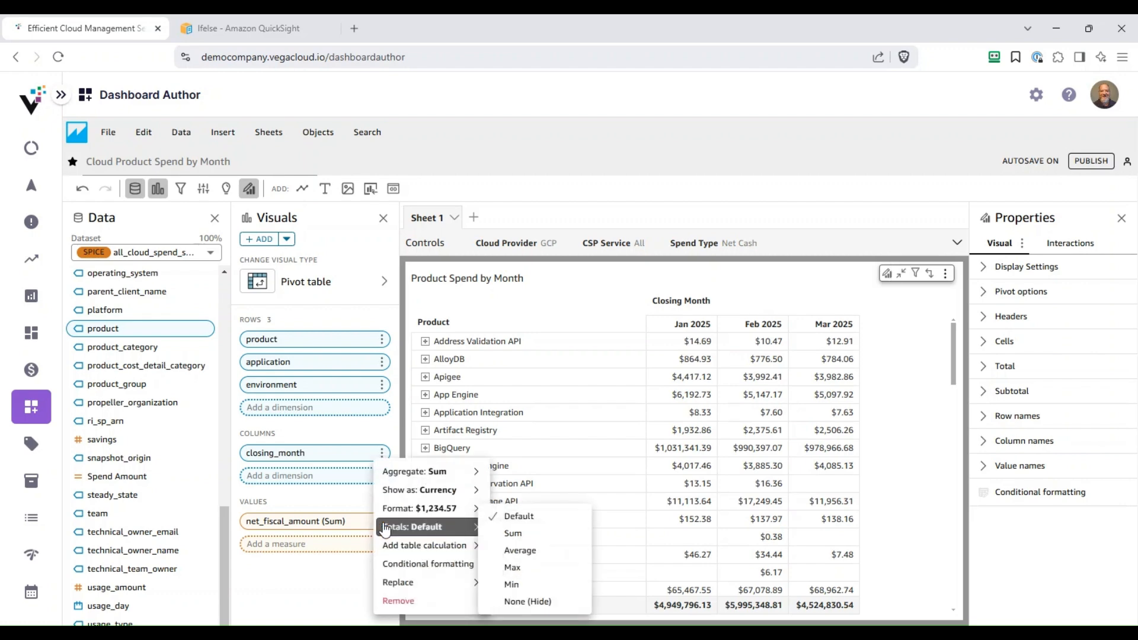
pyautogui.moveTo(421, 584)
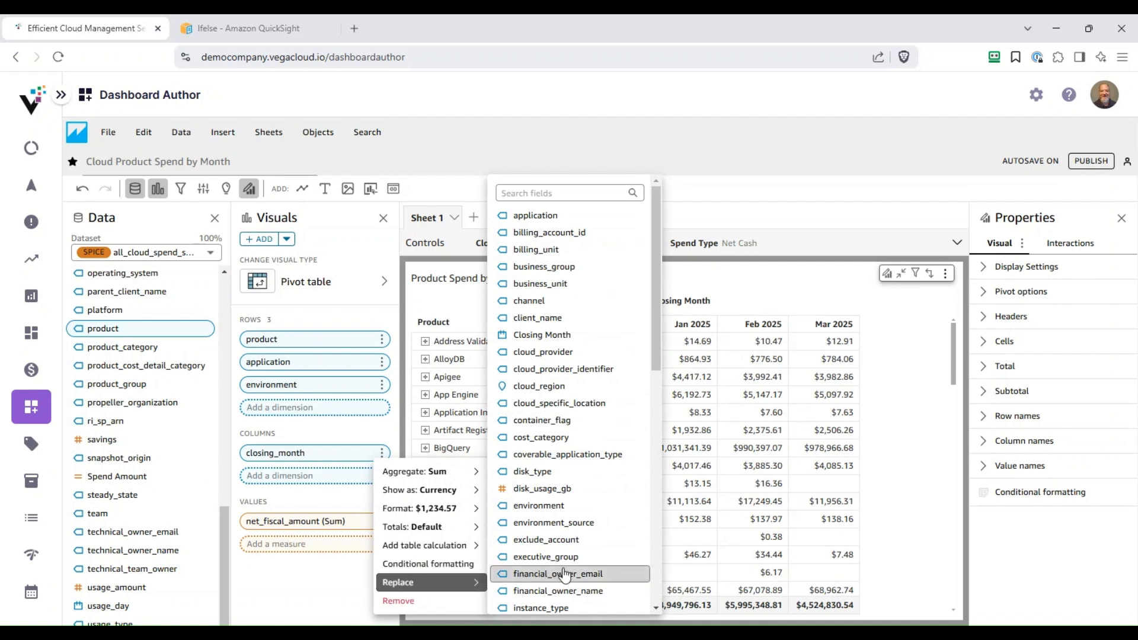
pyautogui.scroll(-7, 591, 575)
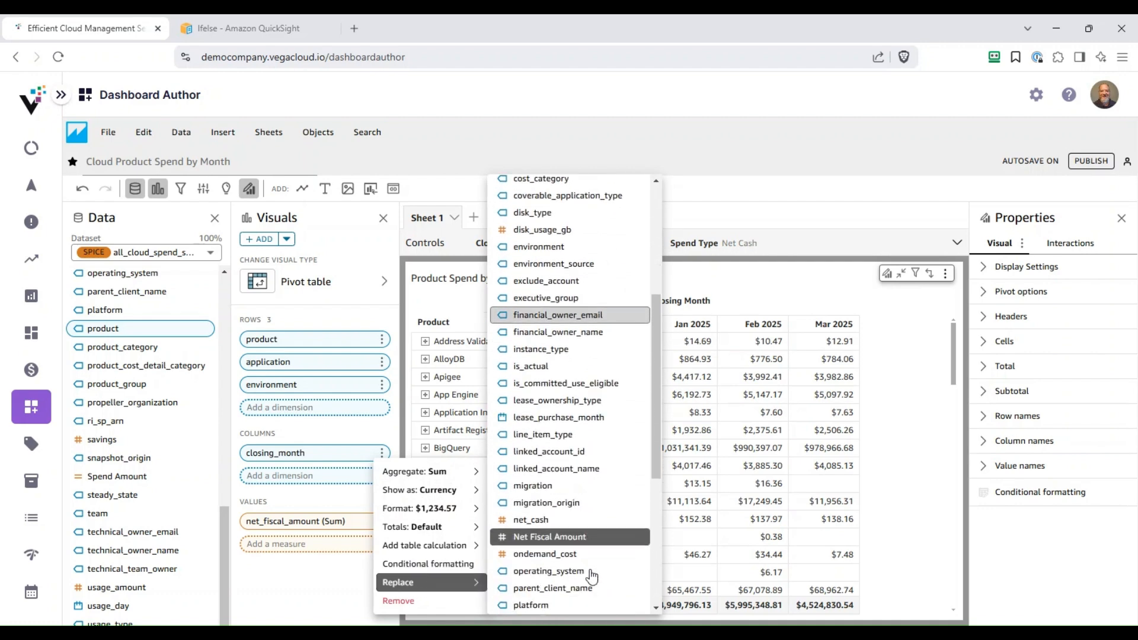
pyautogui.scroll(-1, 591, 575)
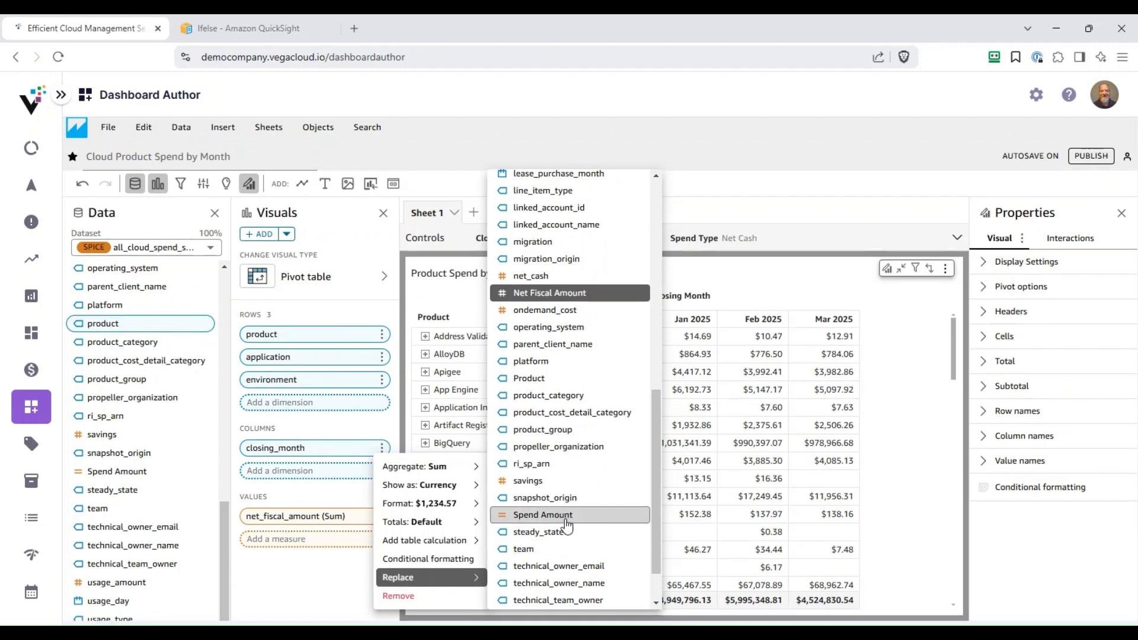
pyautogui.click(568, 525)
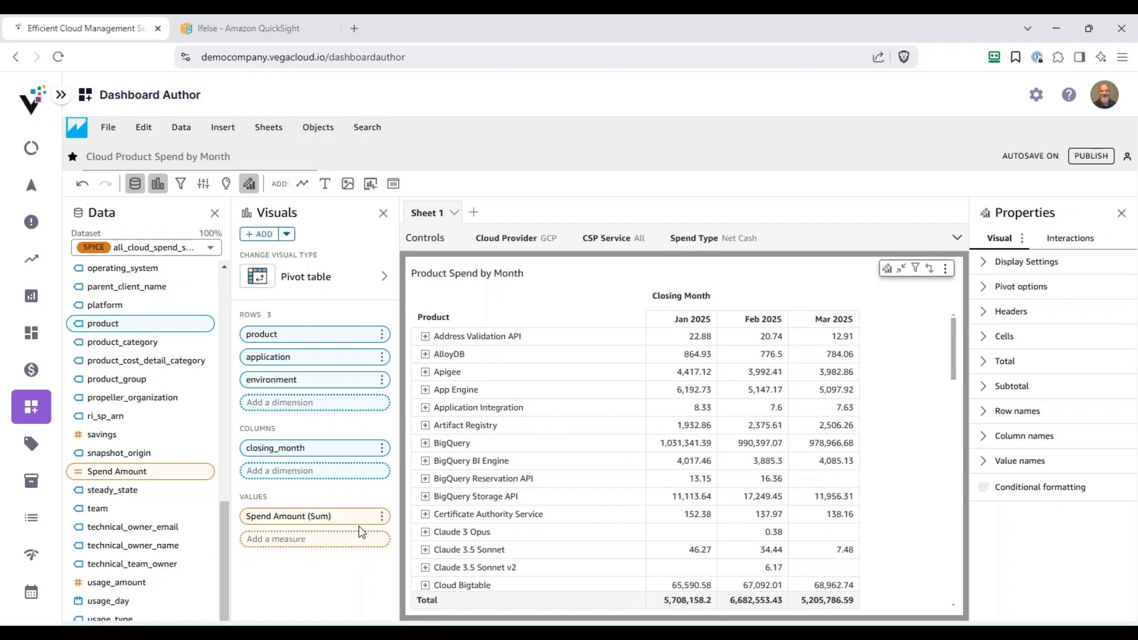
# Show the Spend Amount values in the pivot table as currency.
pyautogui.click(382, 517)
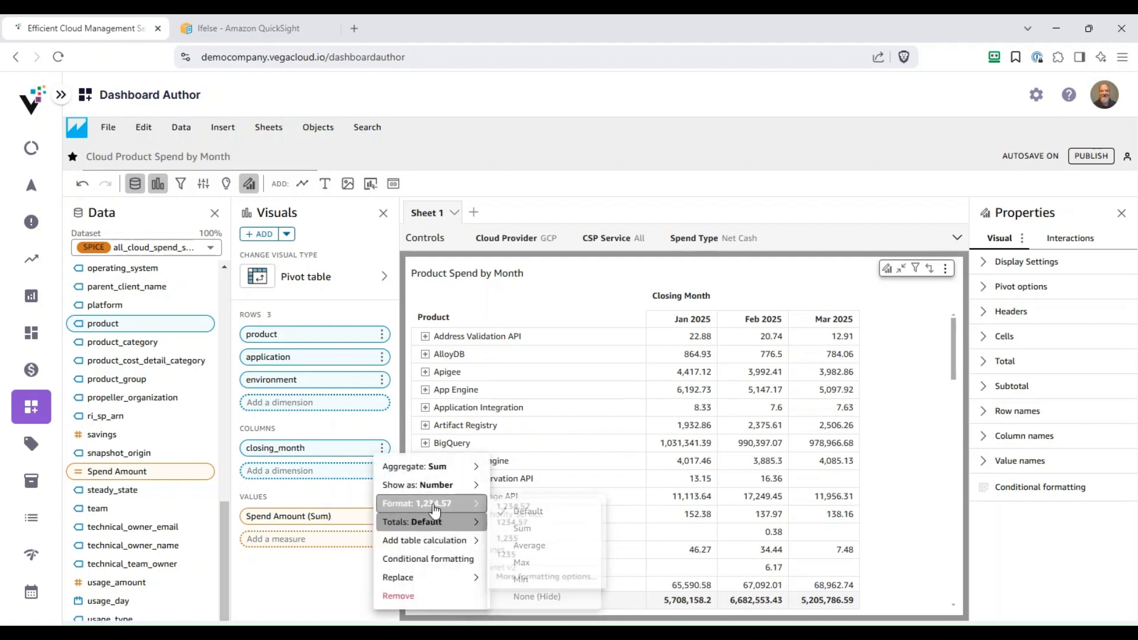
pyautogui.moveTo(427, 485)
pyautogui.click(511, 509)
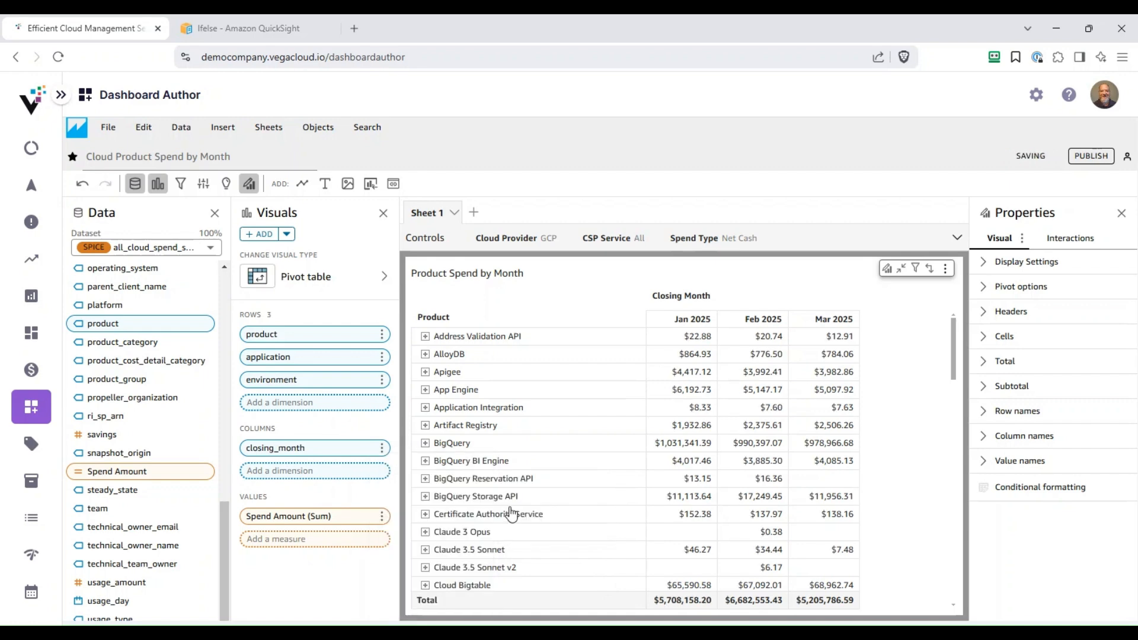
# Check the decimal places setting in the detailed currency formatting options for Spend Amount, then return to the visual's fields.
pyautogui.click(382, 517)
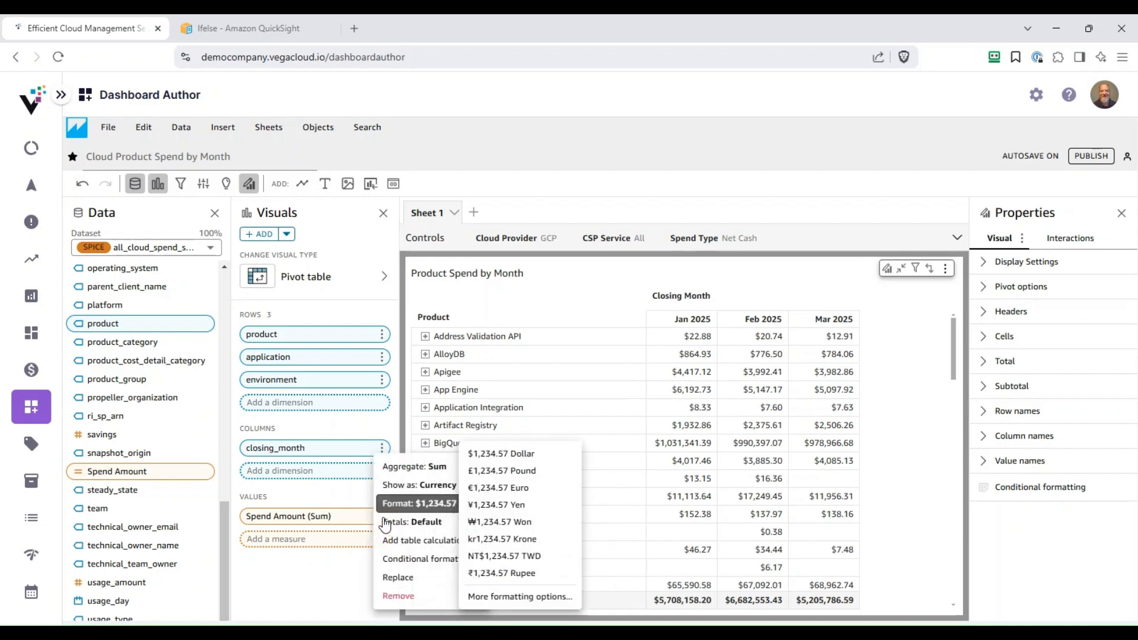
pyautogui.moveTo(484, 513)
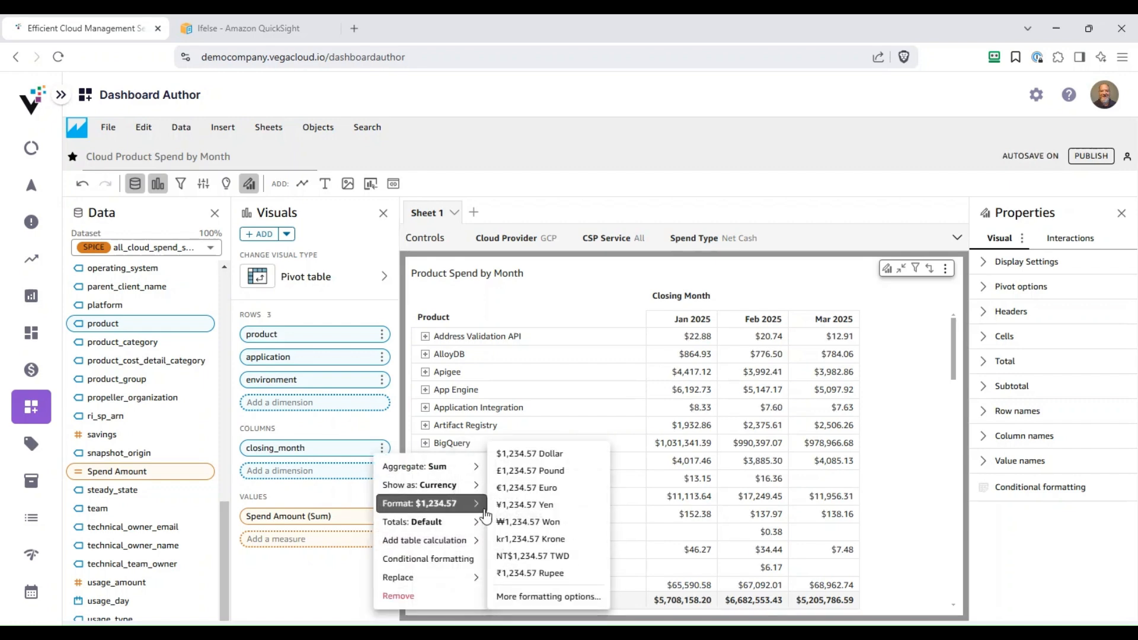
pyautogui.click(540, 597)
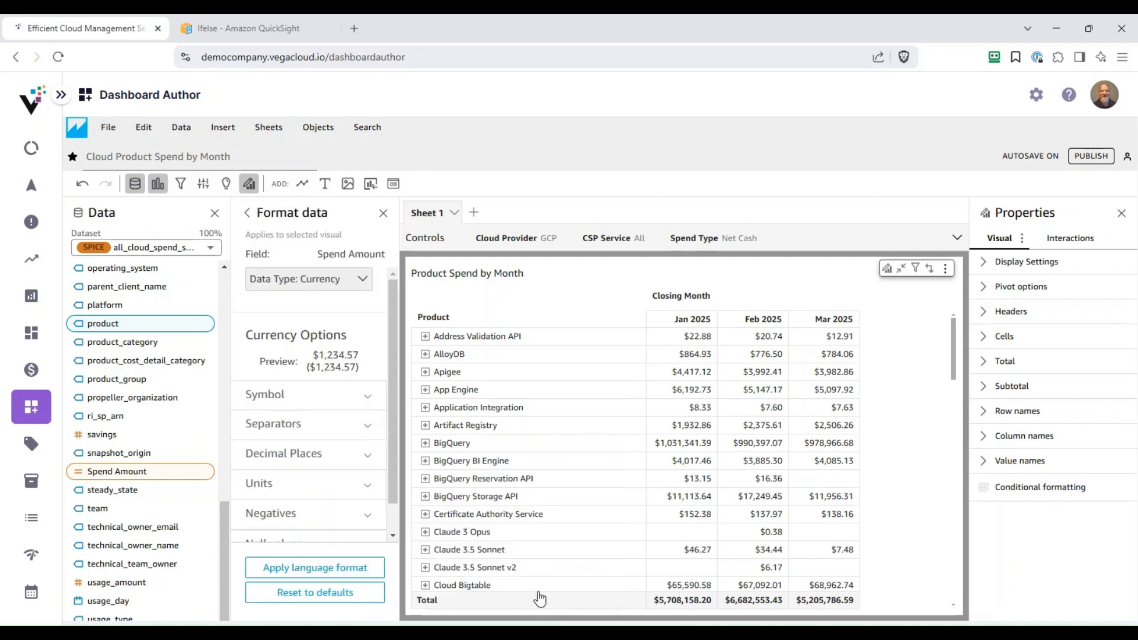
pyautogui.click(367, 454)
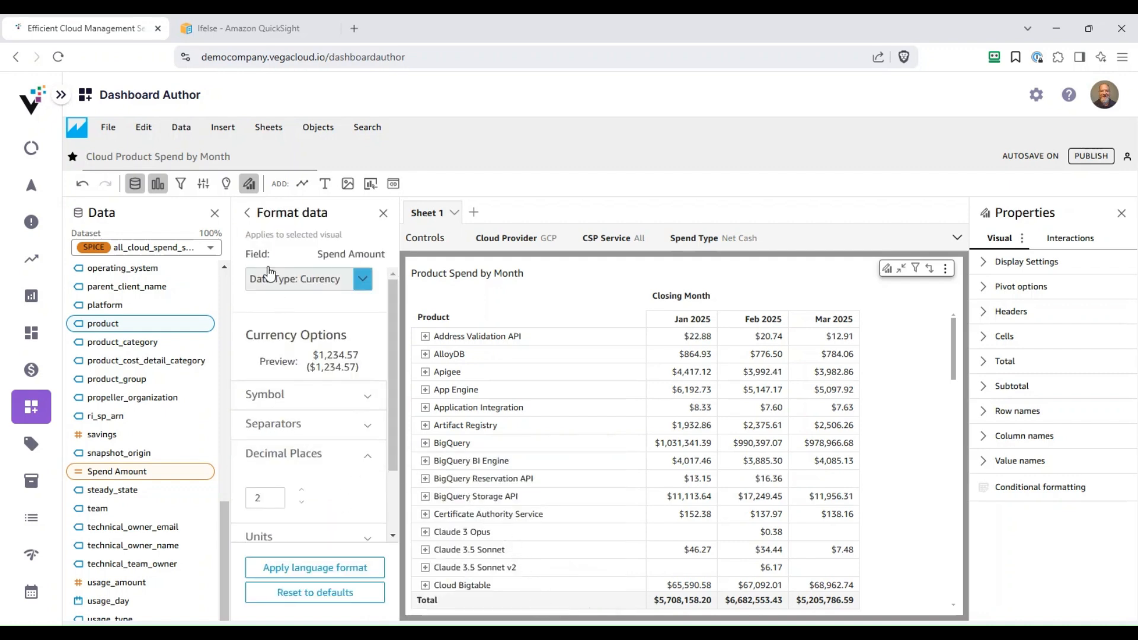
pyautogui.click(247, 214)
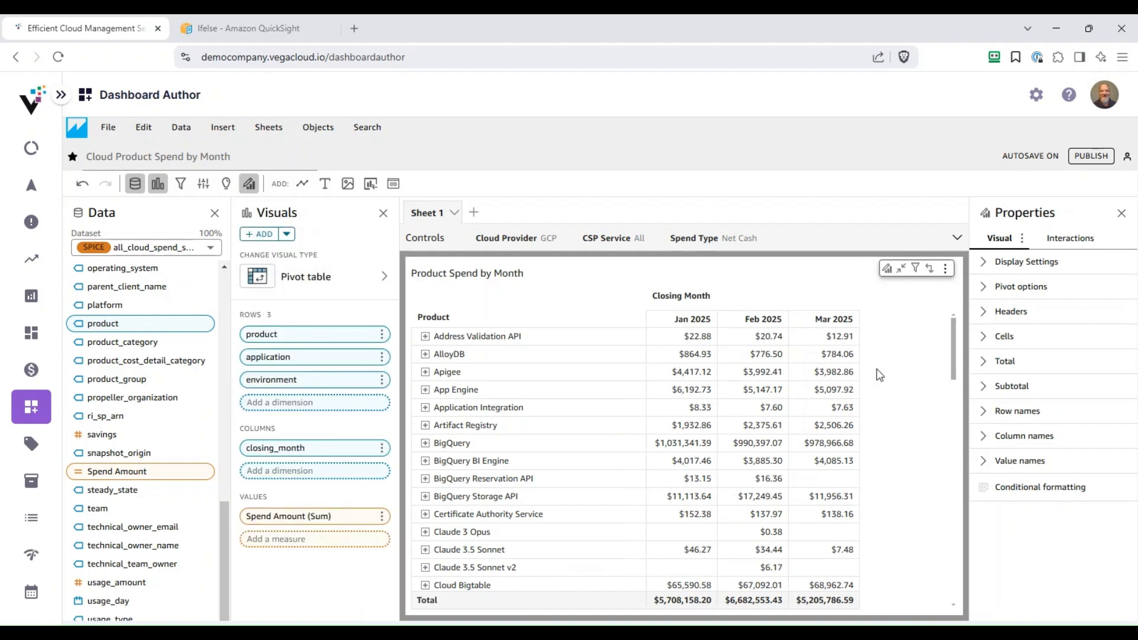
# Set the Spend Type control to Net Fiscal and maximize the pivot table to inspect its amounts.
pyautogui.click(957, 239)
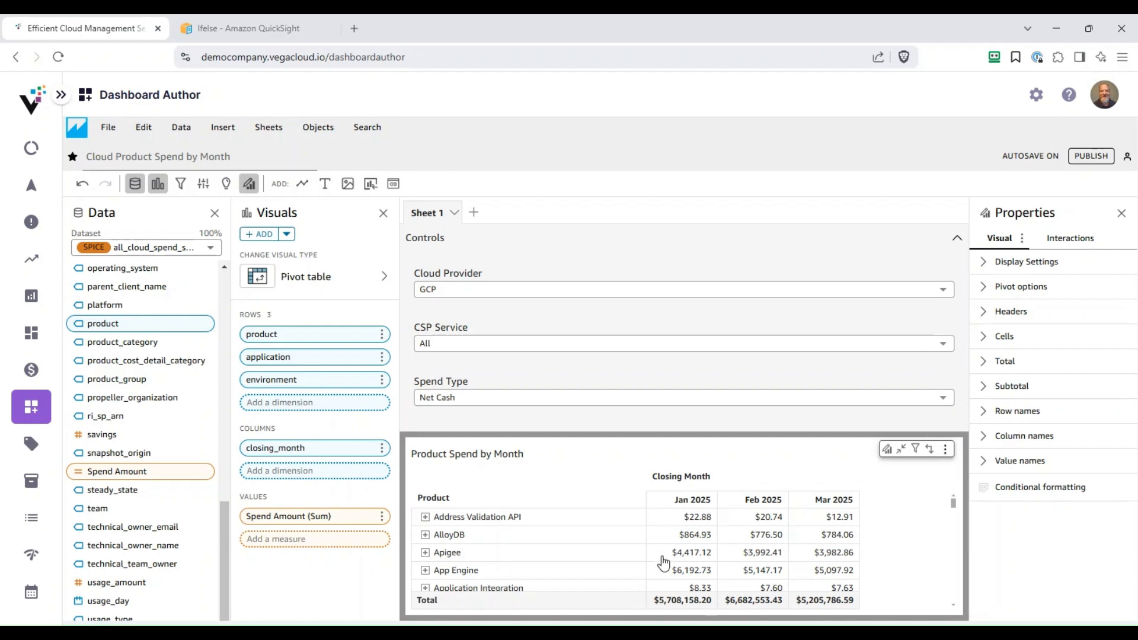
pyautogui.click(943, 398)
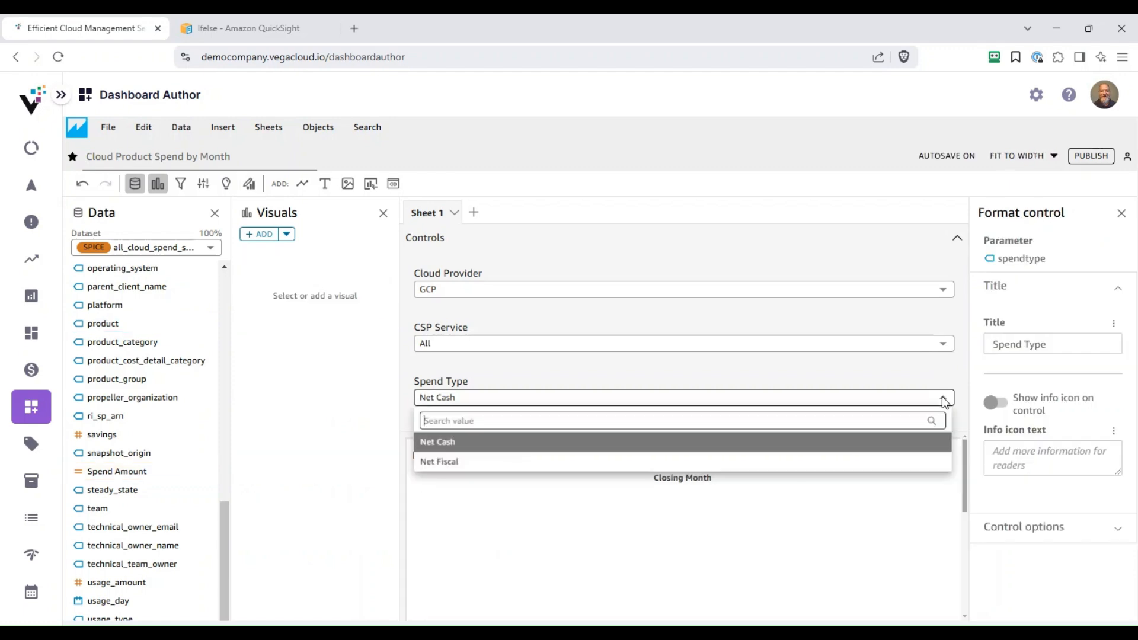
pyautogui.click(454, 465)
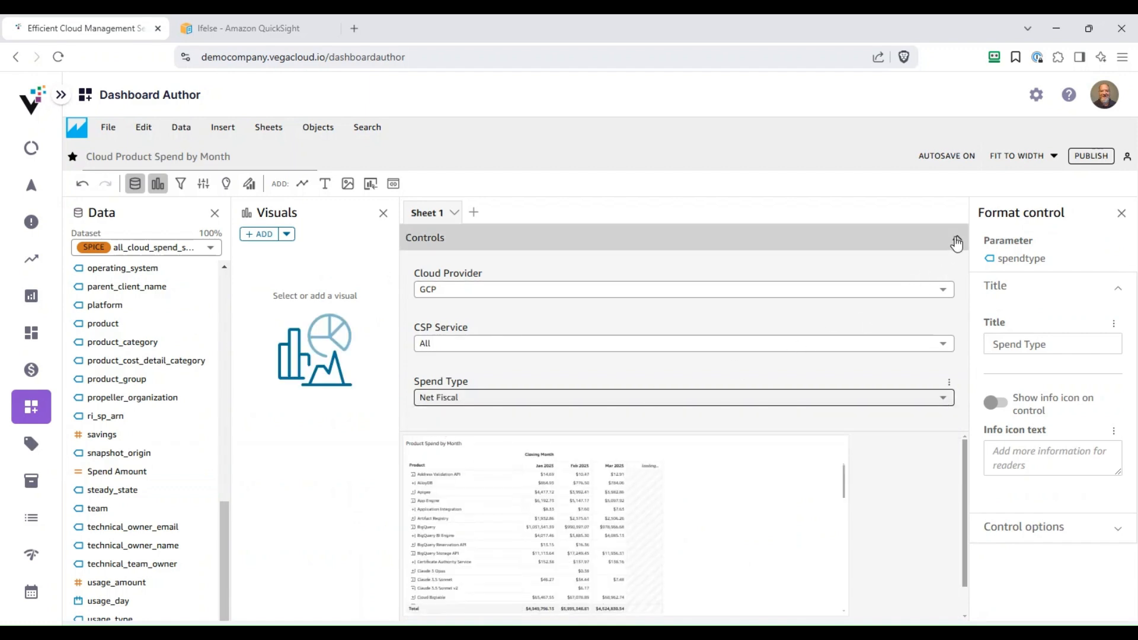
pyautogui.click(956, 240)
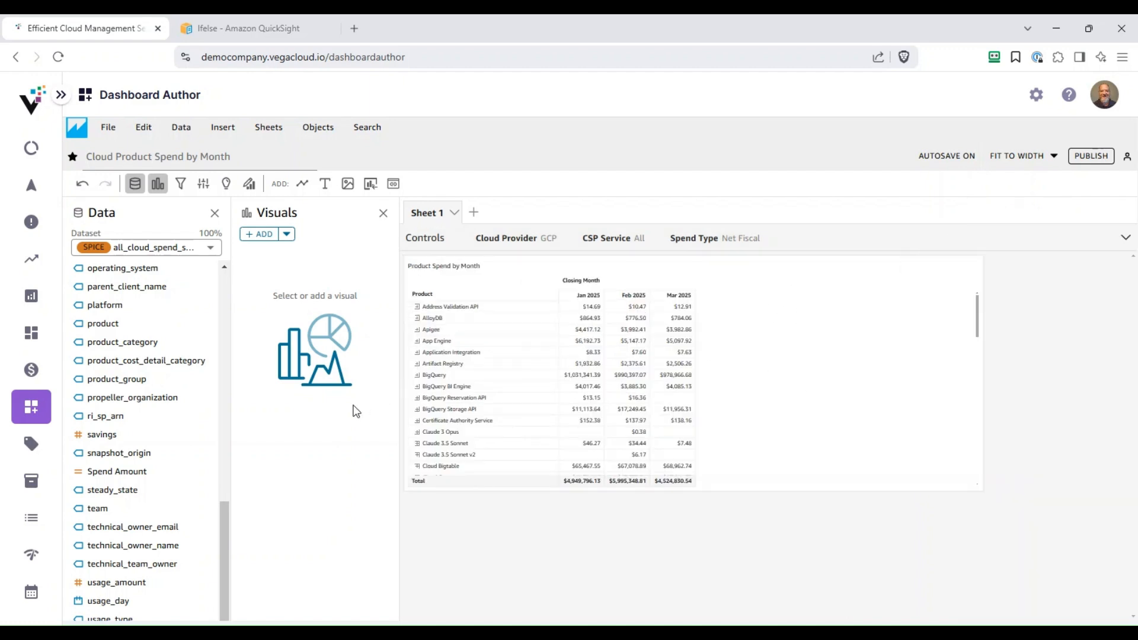
pyautogui.click(520, 356)
pyautogui.click(793, 263)
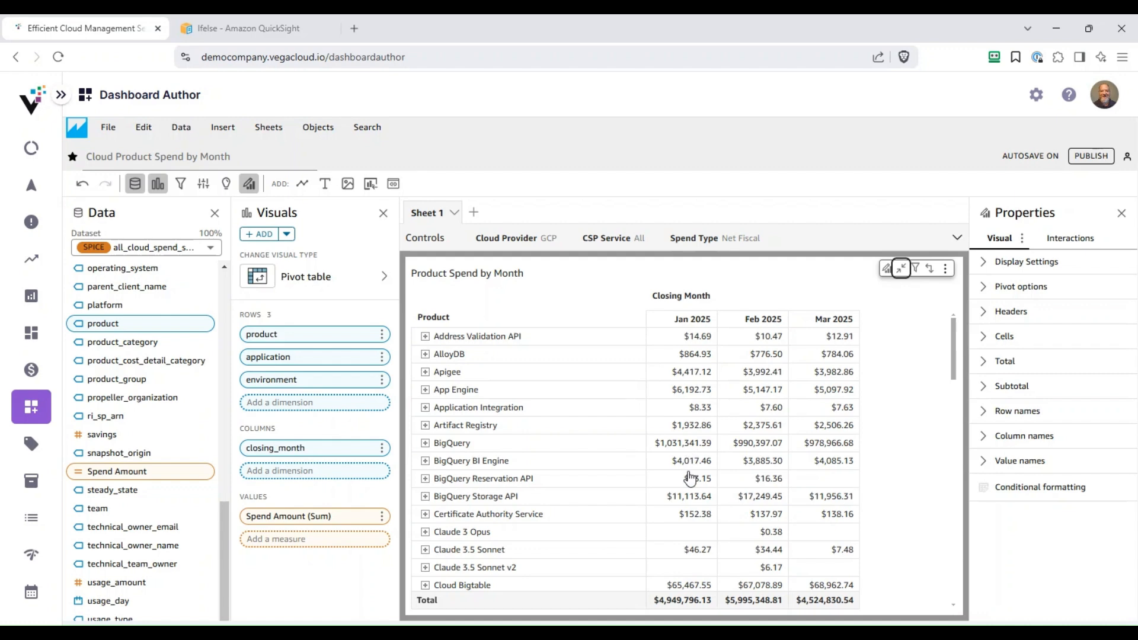
# Change the Cloud Provider control's selection from GCP to AWS only.
pyautogui.click(957, 239)
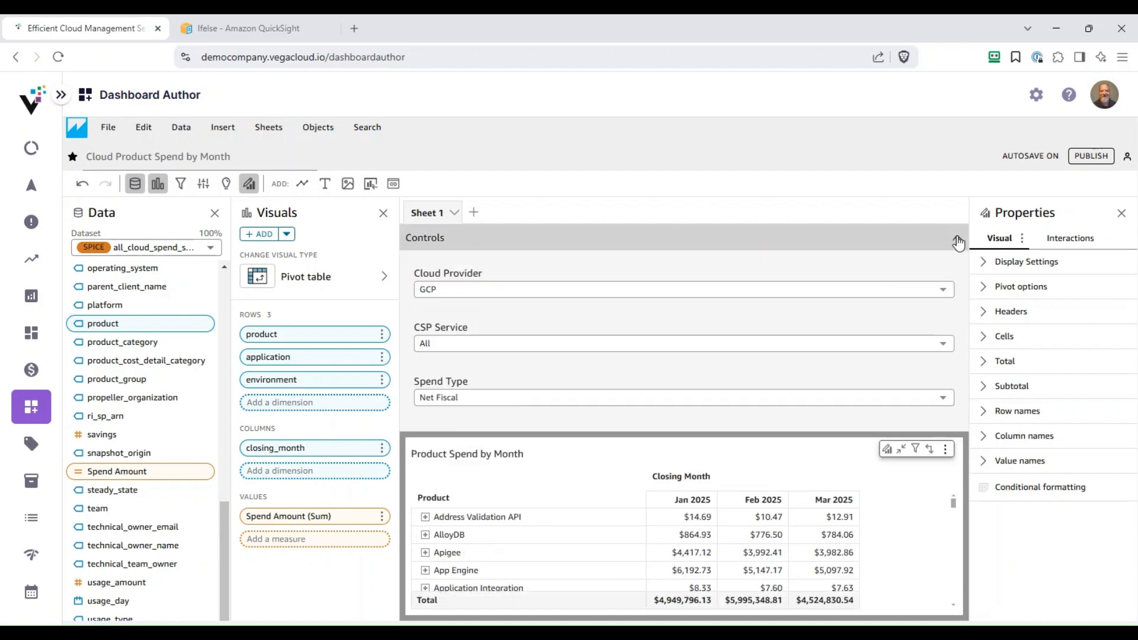
pyautogui.click(944, 290)
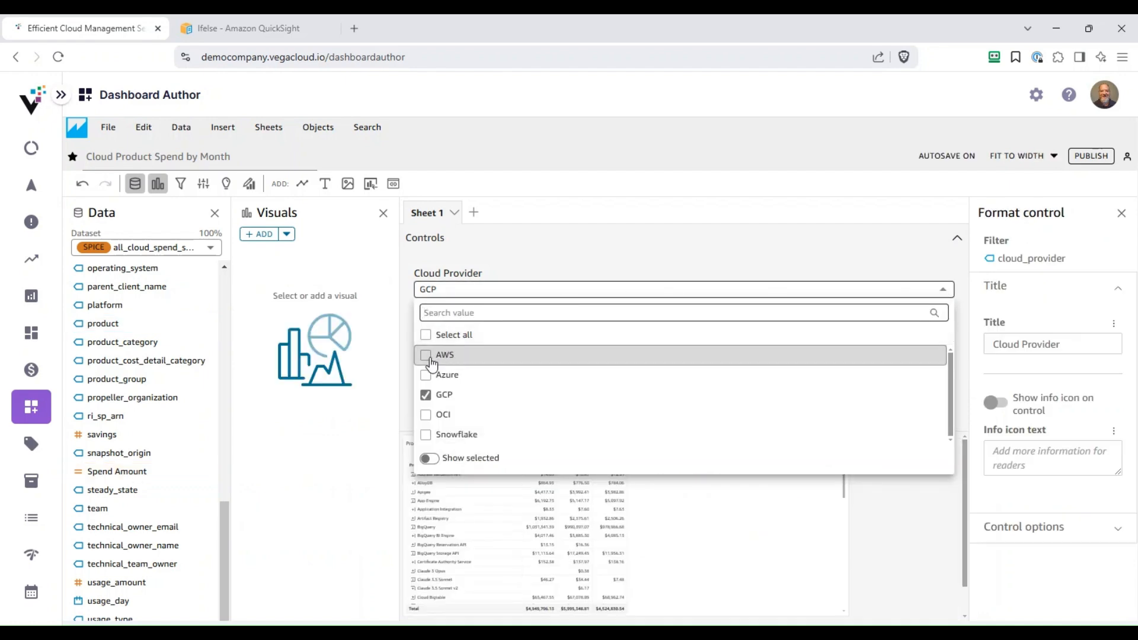
pyautogui.click(426, 355)
pyautogui.click(426, 395)
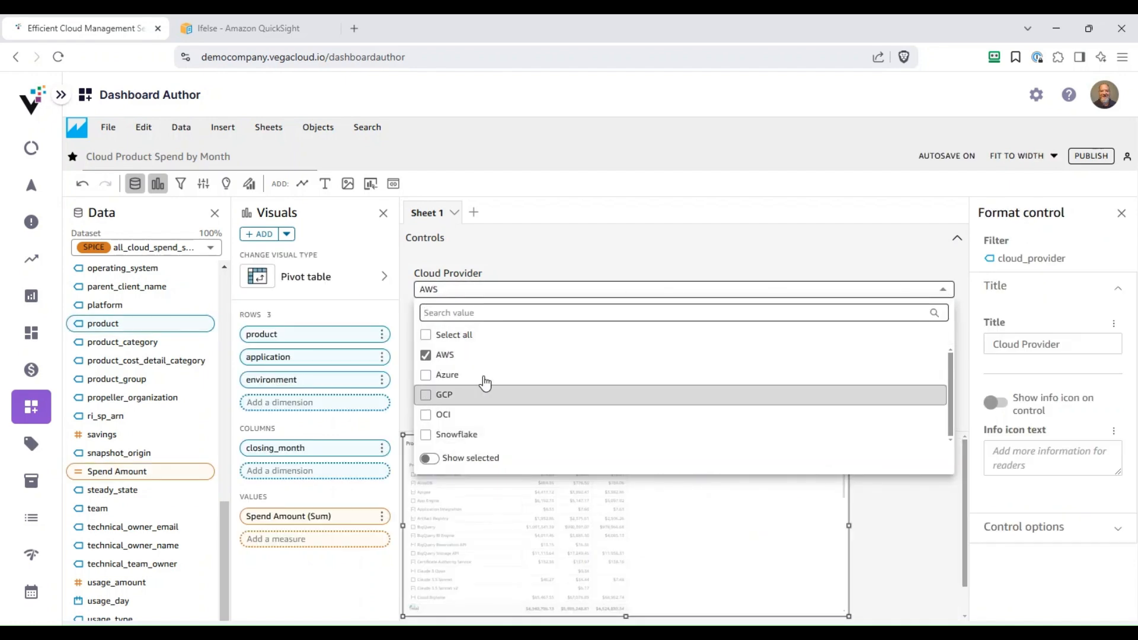
pyautogui.click(957, 242)
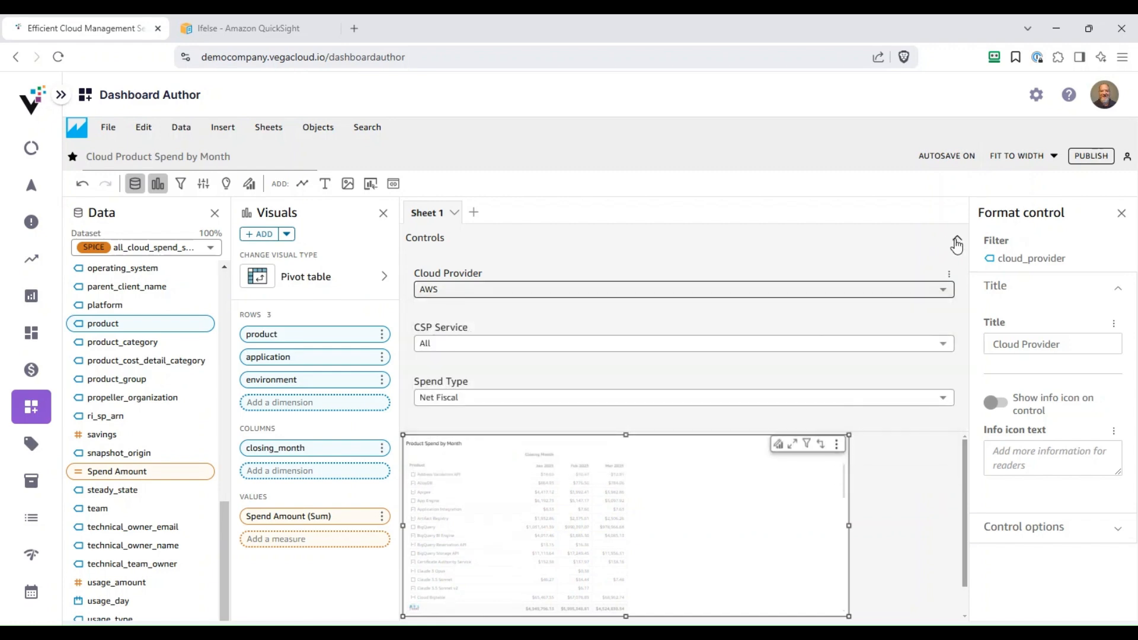
# Search the CSP Service values for "elastic", clear all selections and select only Amazon Elastic Compute Cloud.
pyautogui.click(943, 345)
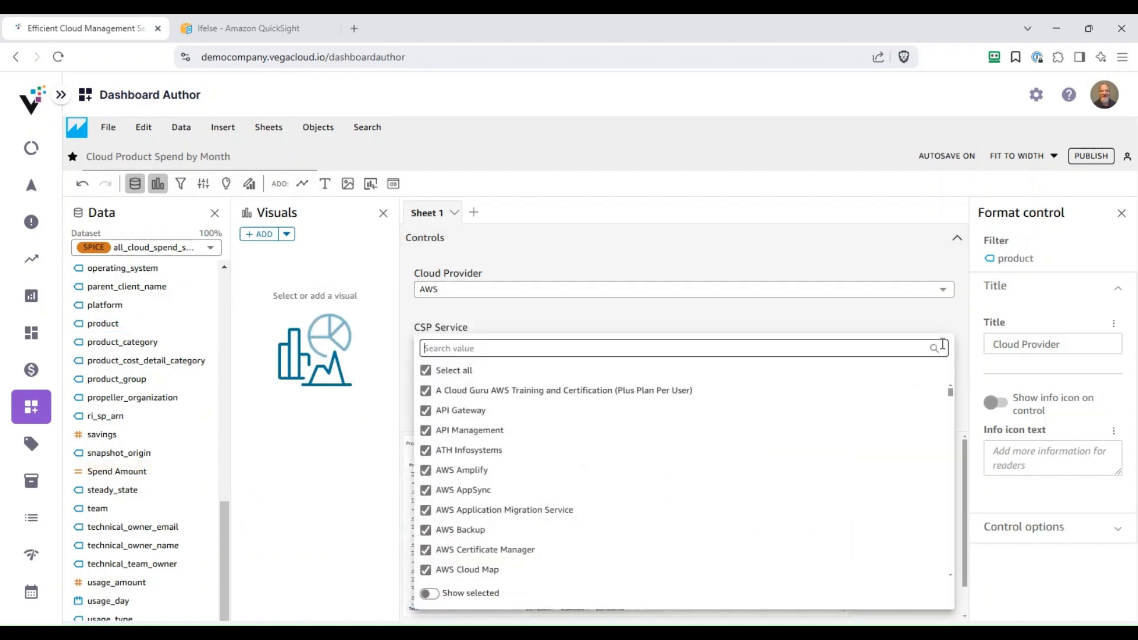
pyautogui.click(839, 350)
pyautogui.write('elasti')
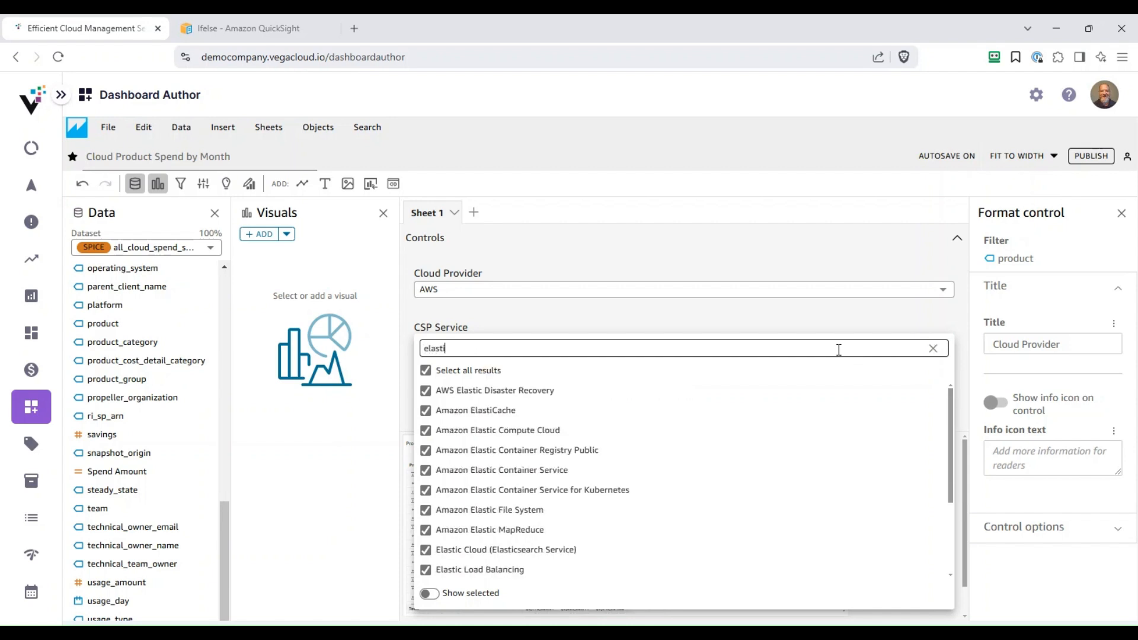
pyautogui.write('c')
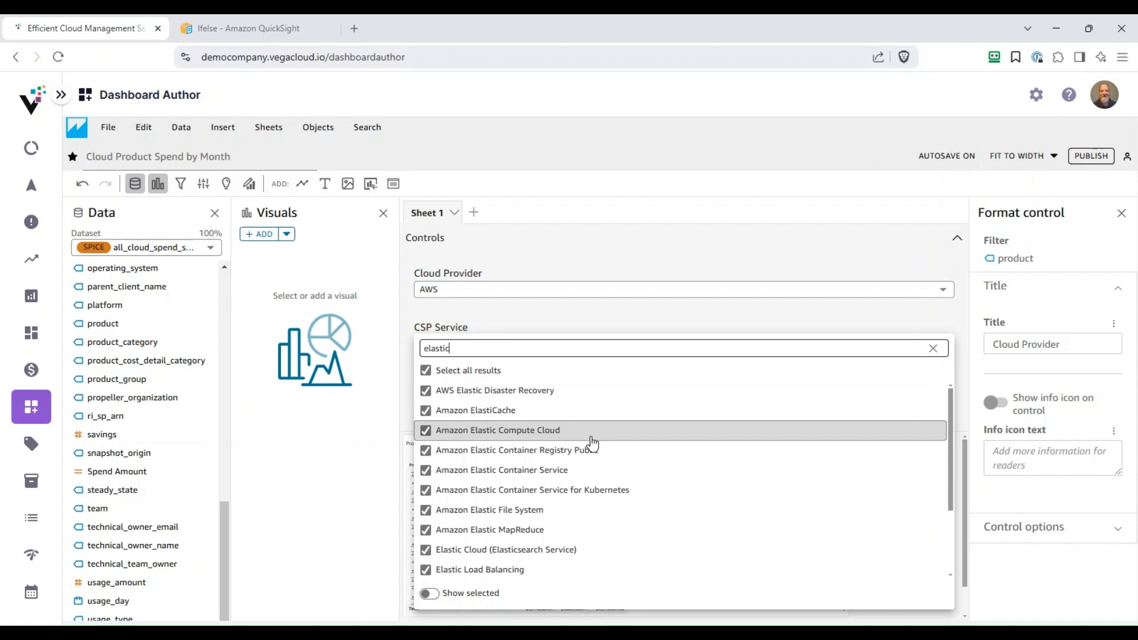
pyautogui.click(426, 371)
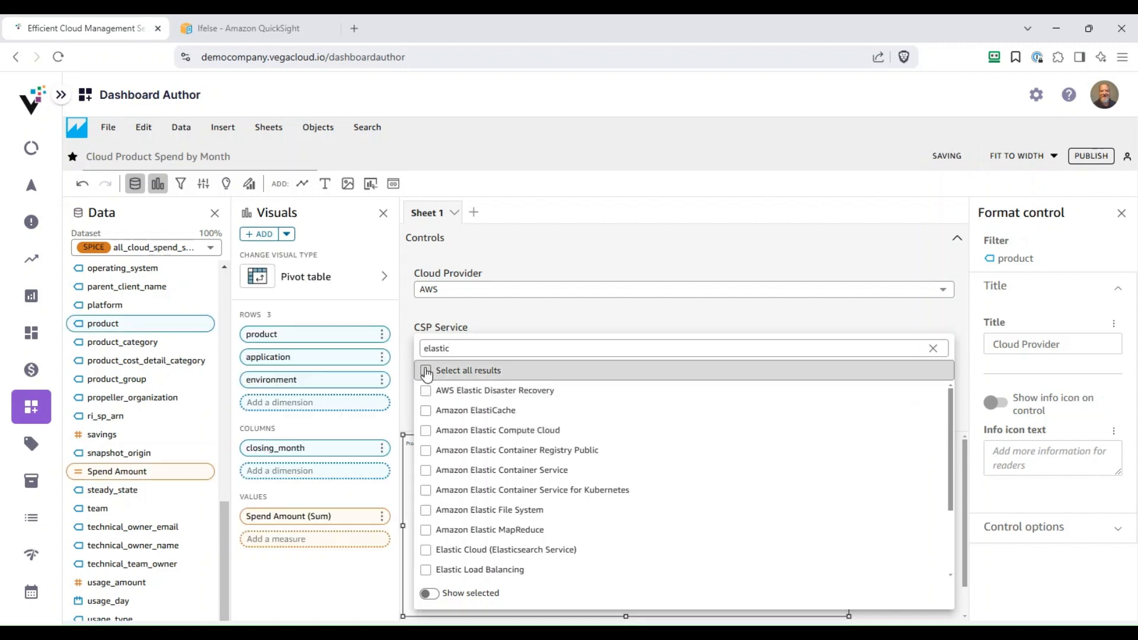
pyautogui.click(461, 437)
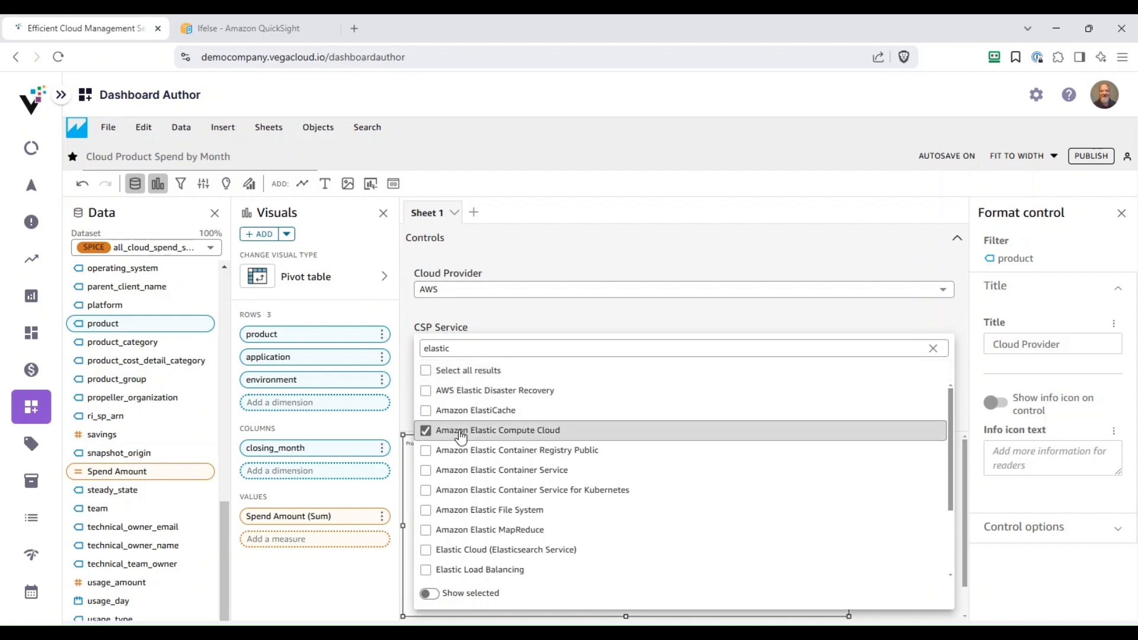
pyautogui.click(749, 316)
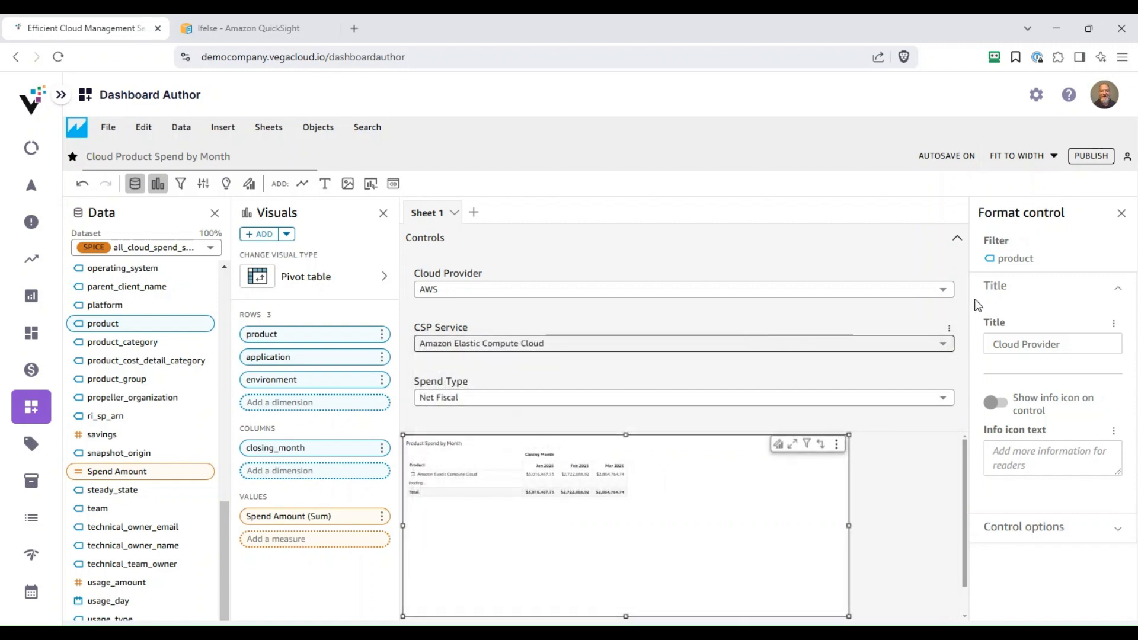
# Maximize the pivot table and expand the Amazon Elastic Compute Cloud row to inspect its Net Fiscal spend by application and environment.
pyautogui.click(957, 238)
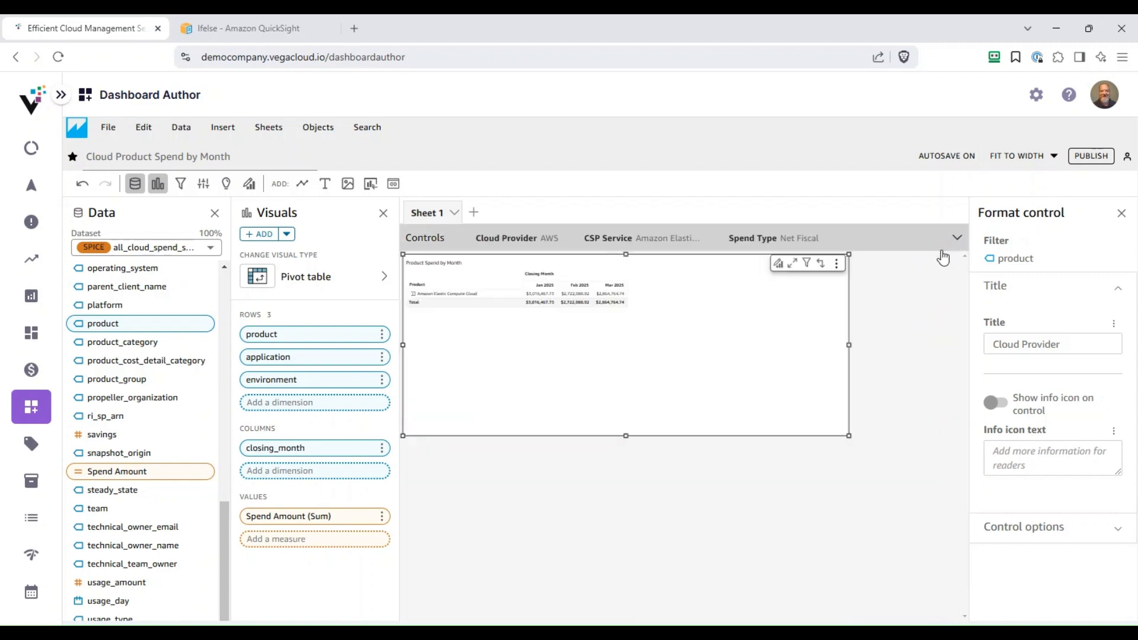
pyautogui.click(792, 263)
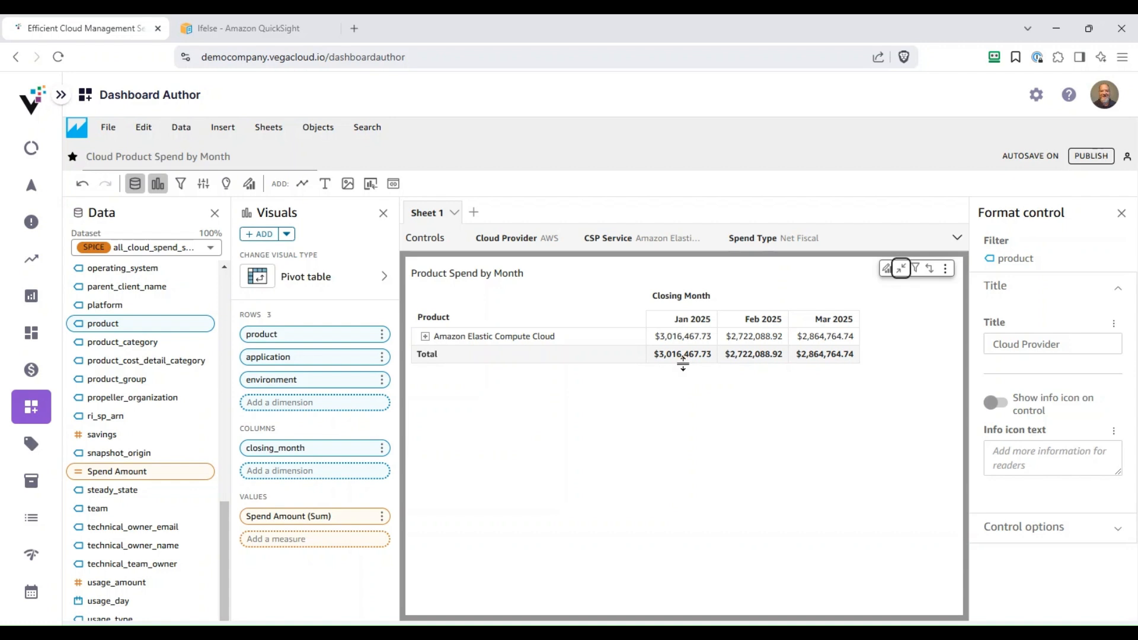
pyautogui.click(425, 337)
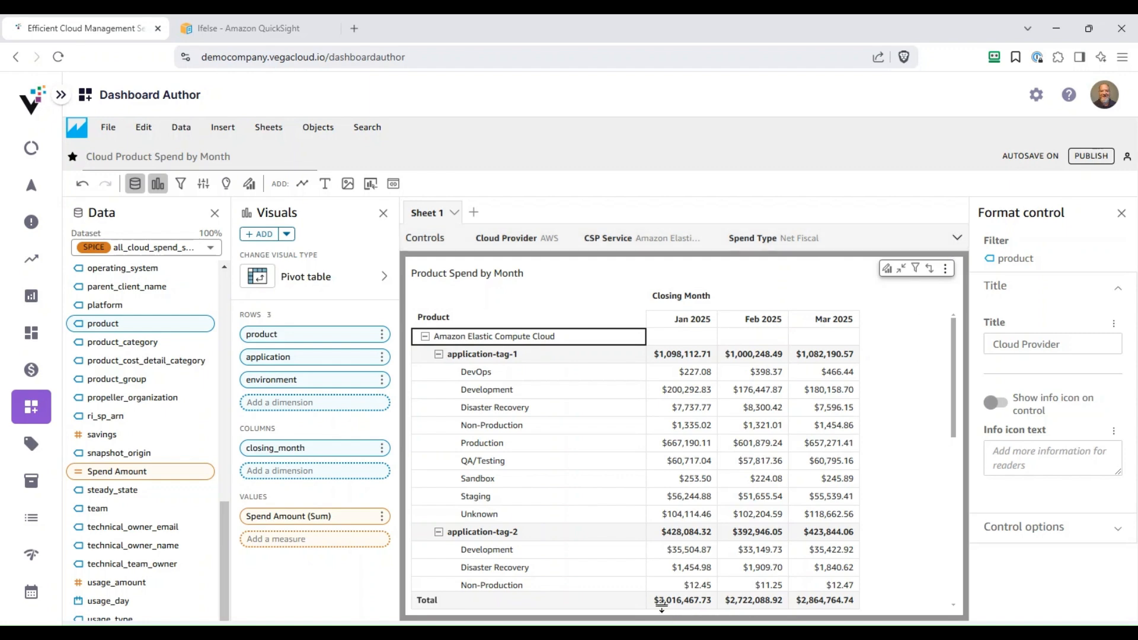
# Set the Spend Type control to Net Cash, maximize the pivot table to compare amounts, and collapse the Amazon Elastic Compute Cloud row.
pyautogui.click(957, 239)
pyautogui.click(925, 398)
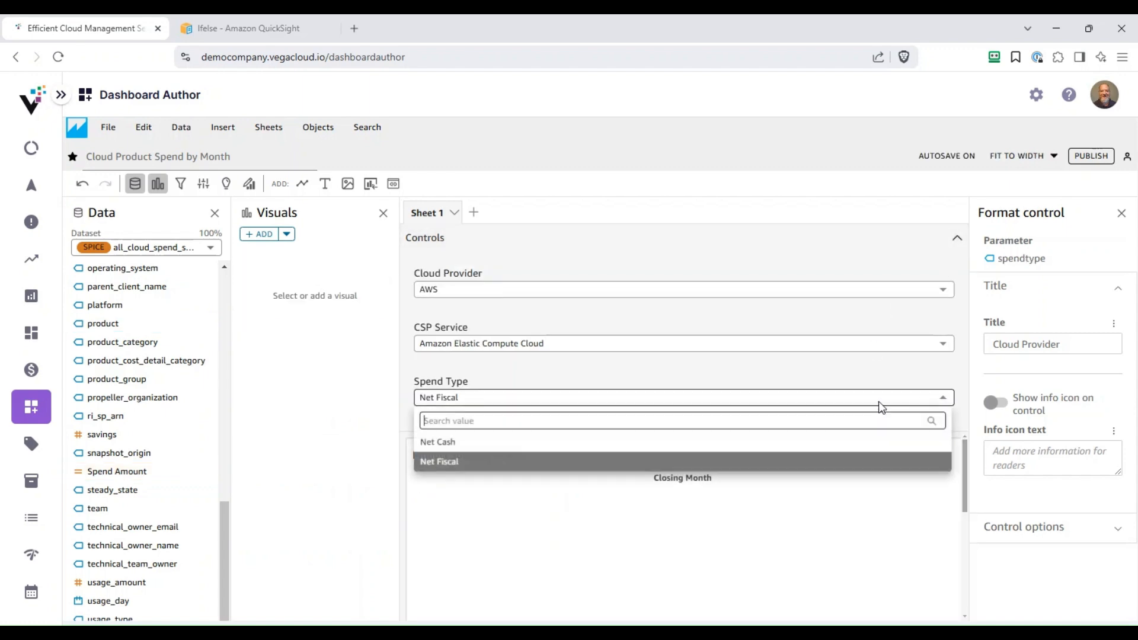
pyautogui.click(499, 446)
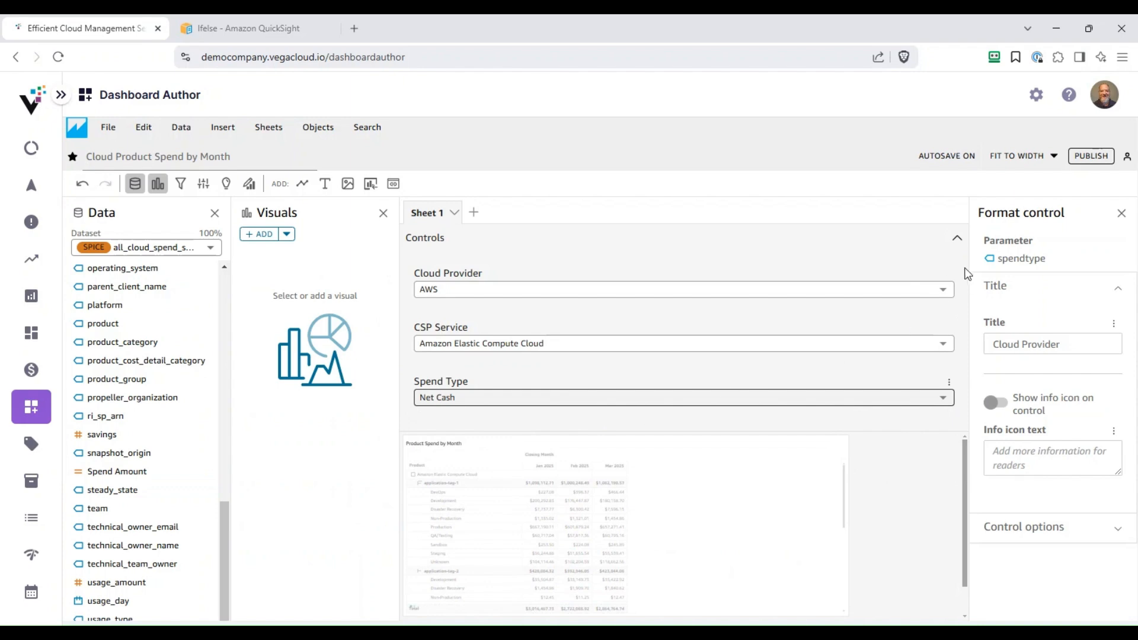
pyautogui.click(955, 240)
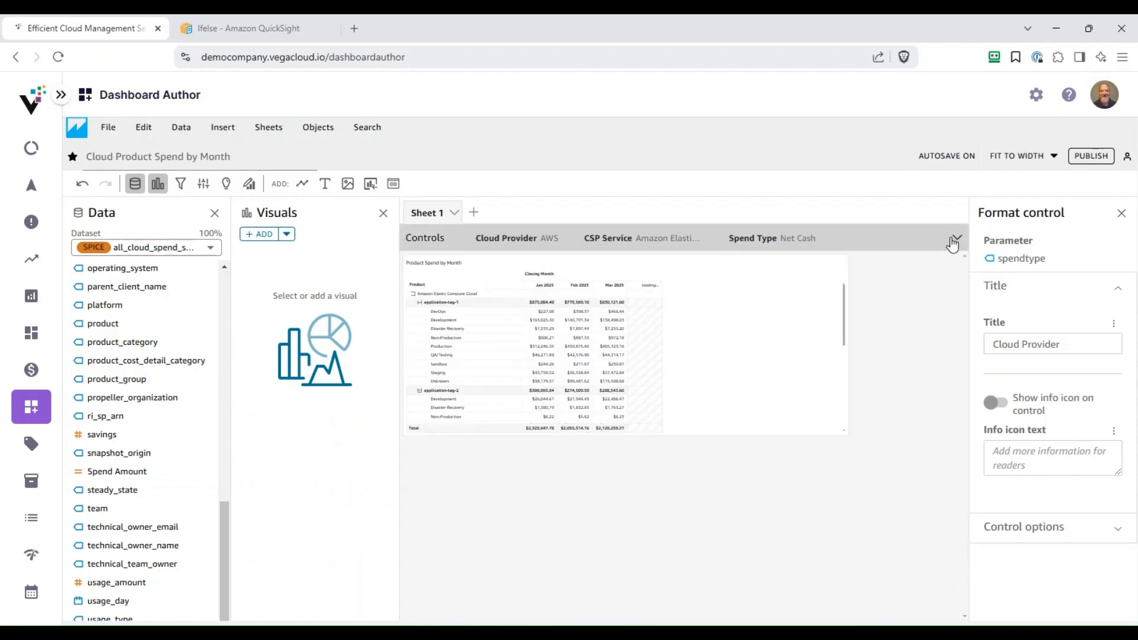
pyautogui.click(608, 351)
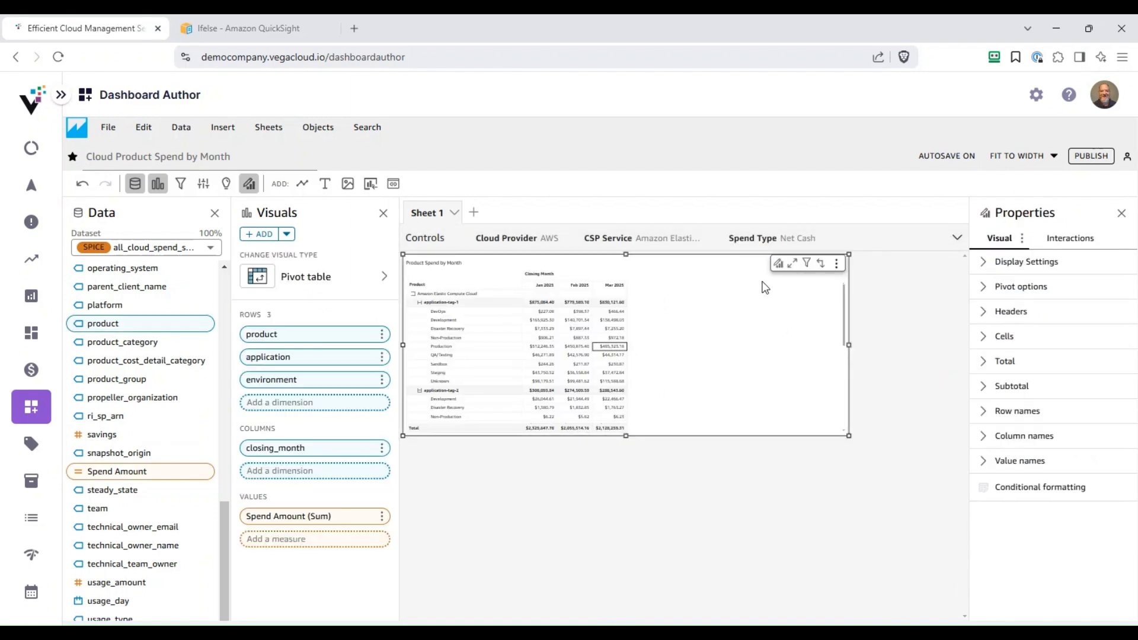
pyautogui.click(794, 264)
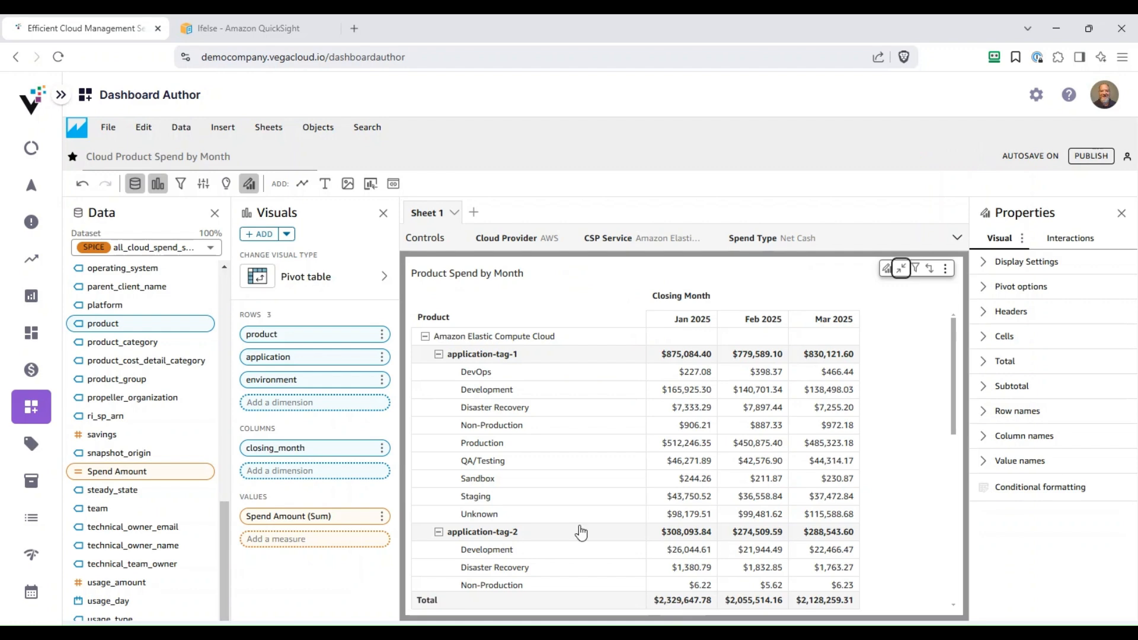
pyautogui.click(425, 336)
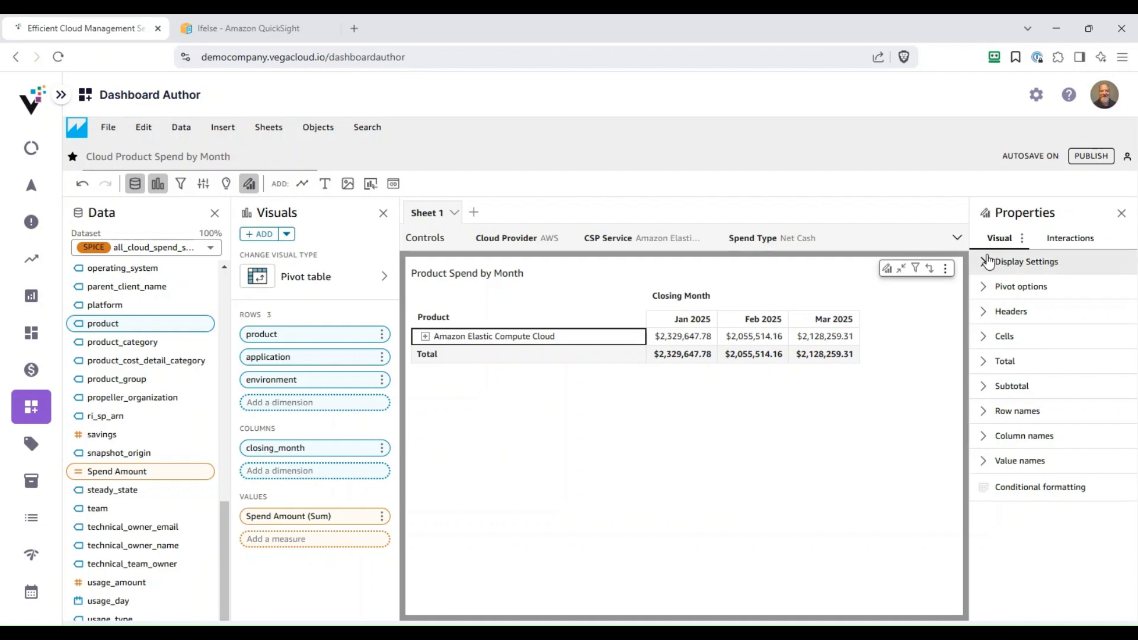
# Append the spendtype parameter in parentheses to the pivot table's title, after "Product Spend by Month", and save it.
pyautogui.click(984, 264)
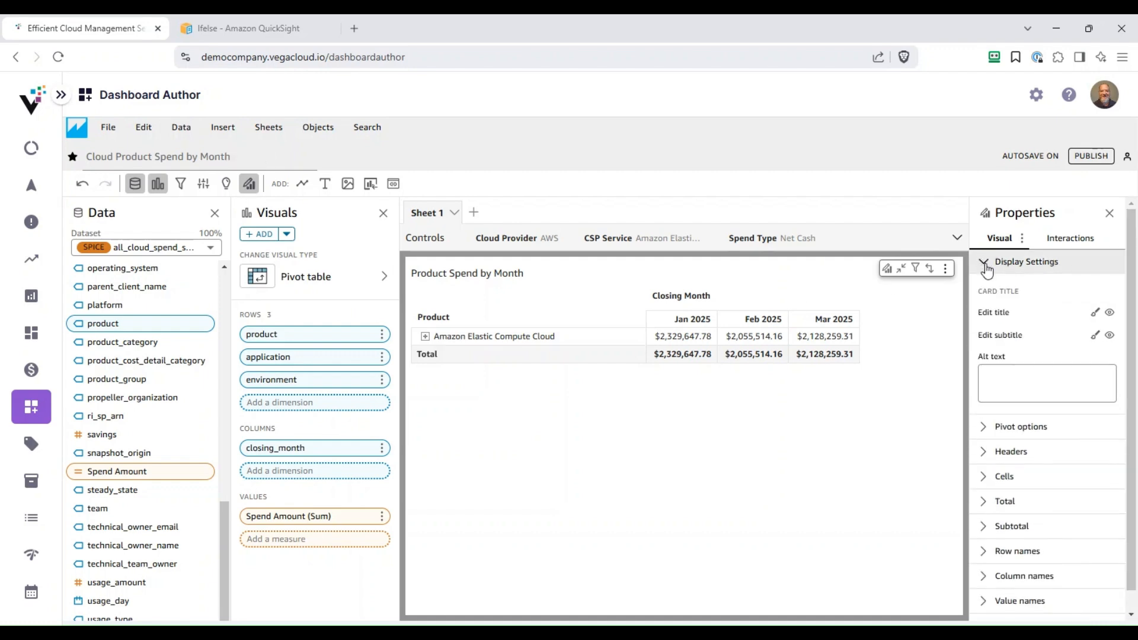
pyautogui.click(1094, 314)
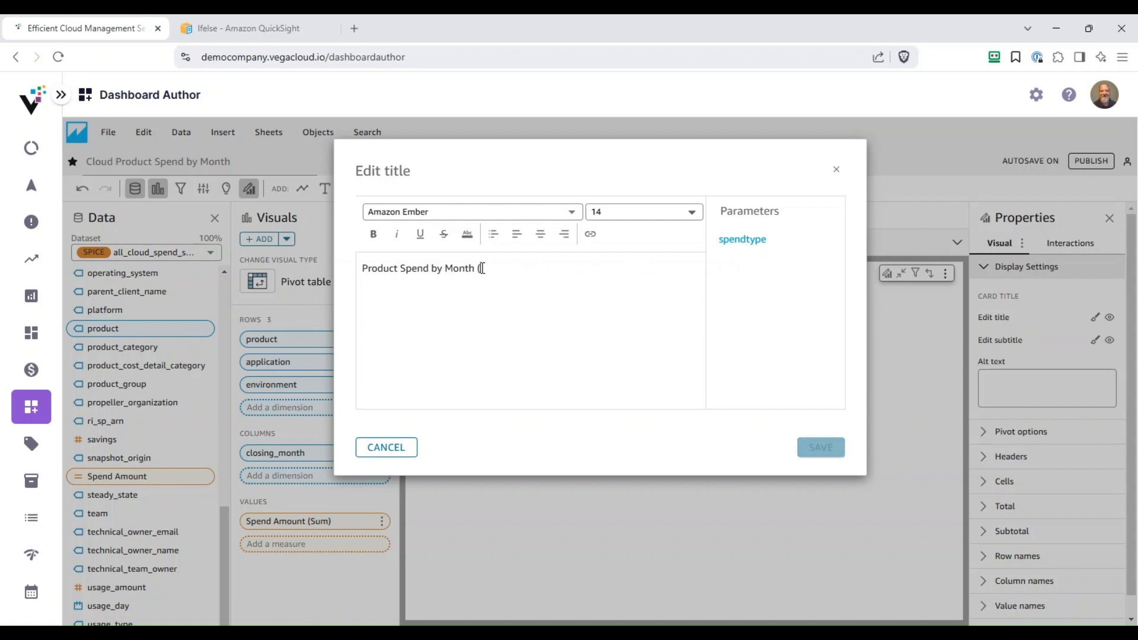
pyautogui.write('(')
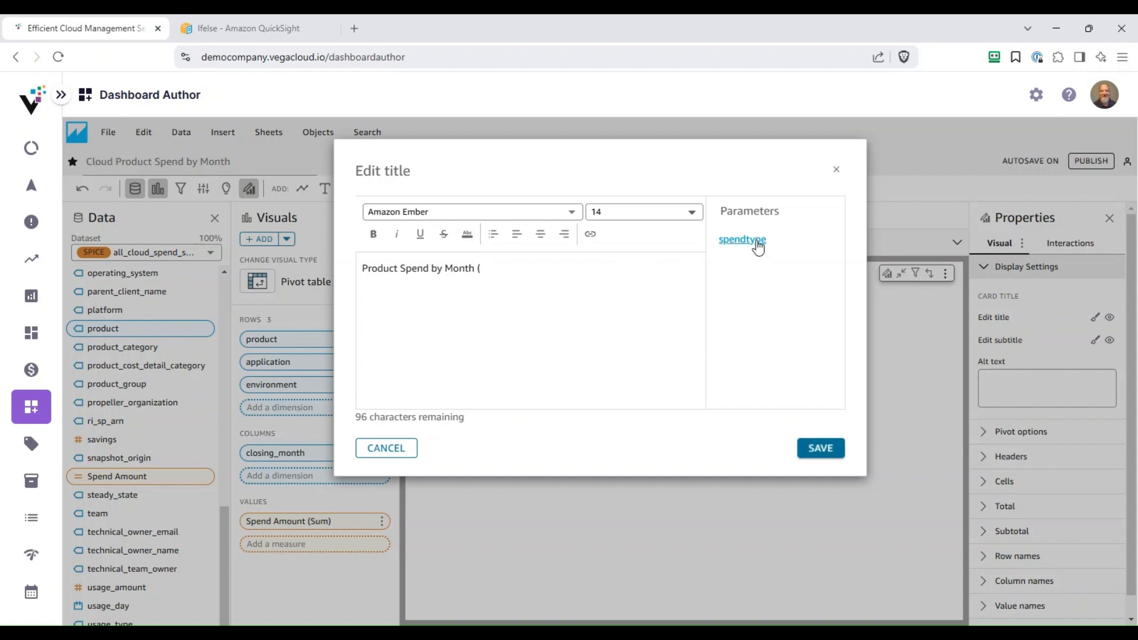
pyautogui.click(758, 246)
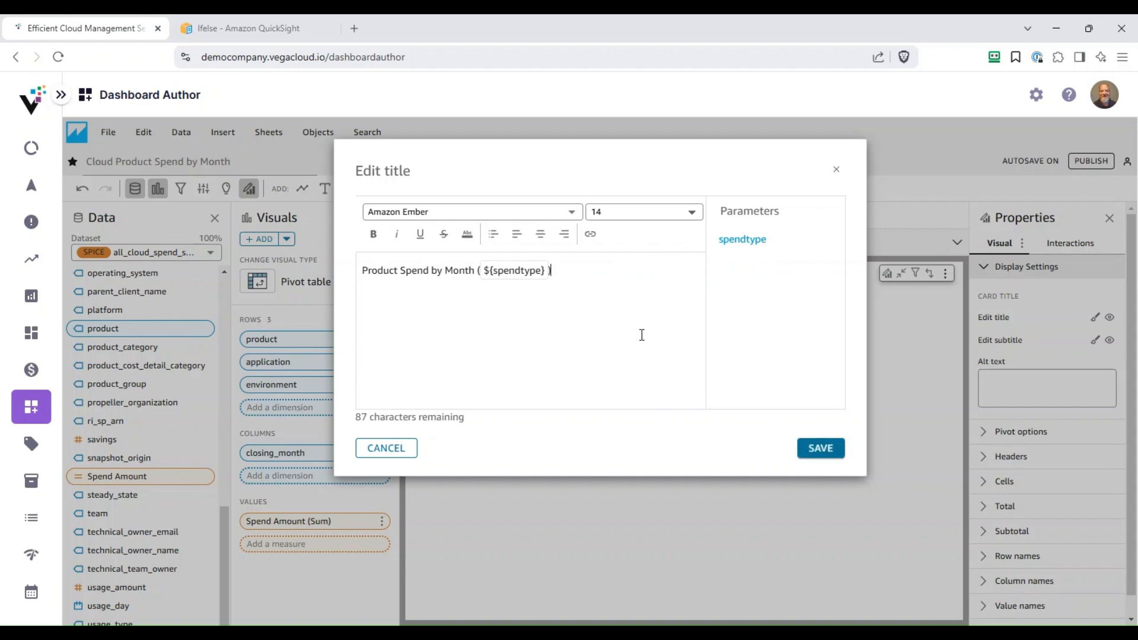
pyautogui.click(821, 448)
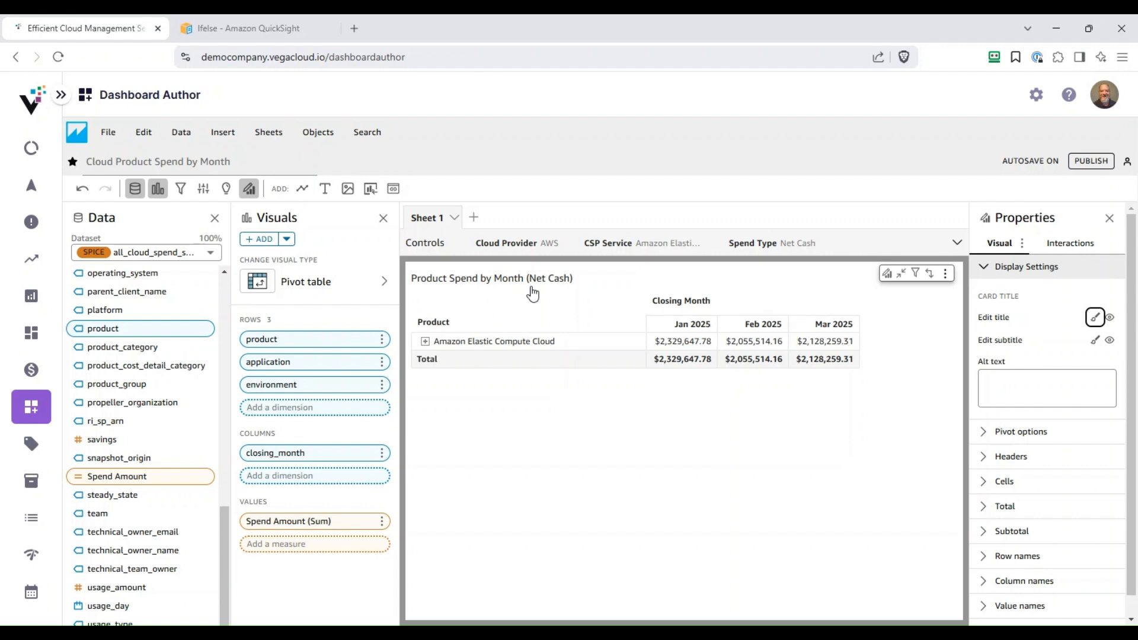
# Set the Spend Type control to Net Fiscal and maximize the pivot table to check its parameter-driven title.
pyautogui.click(955, 244)
pyautogui.click(941, 404)
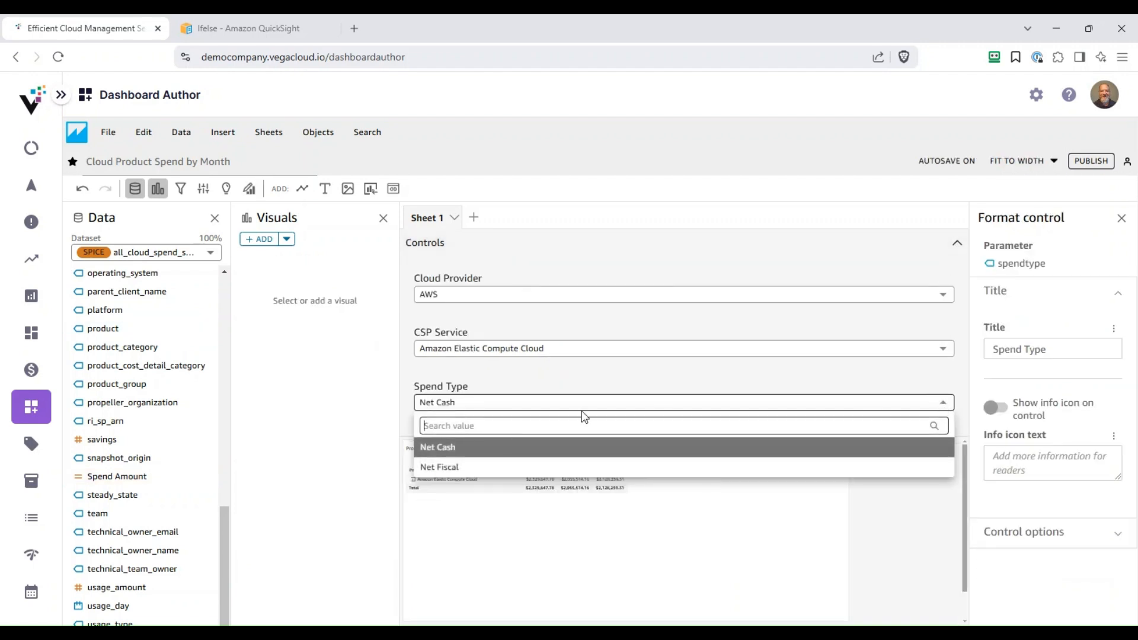
pyautogui.click(471, 468)
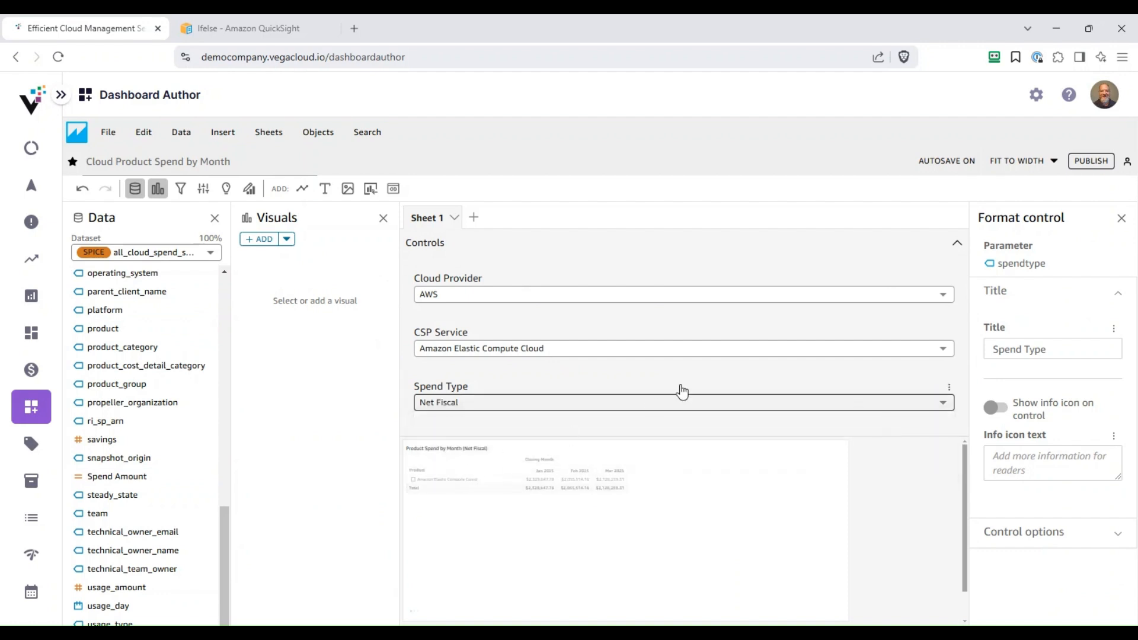
pyautogui.click(958, 244)
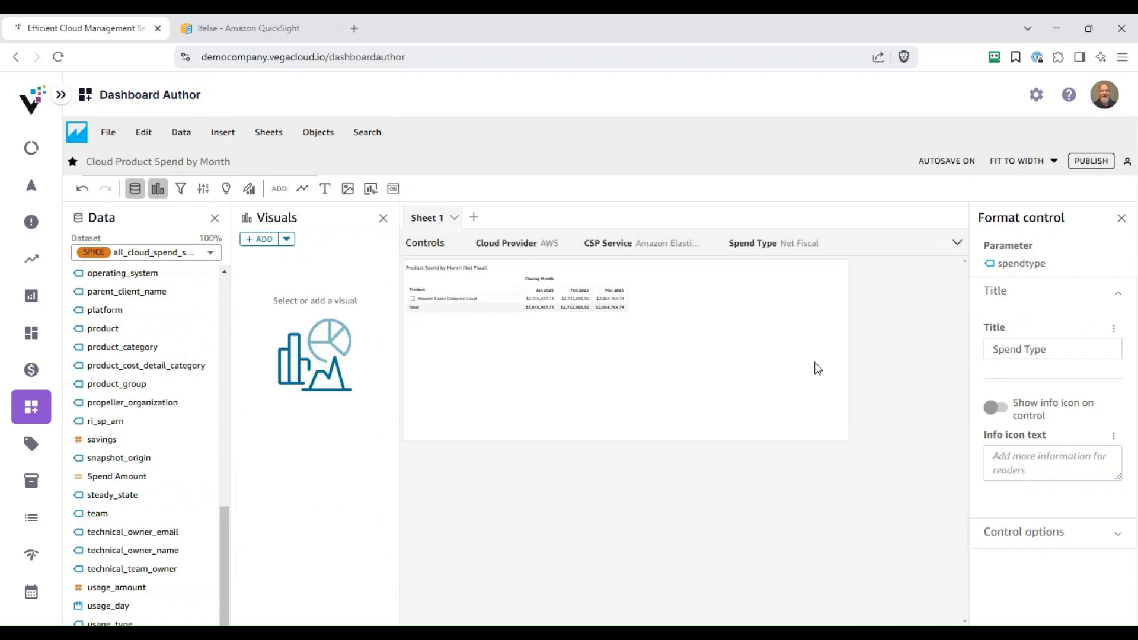
pyautogui.click(496, 309)
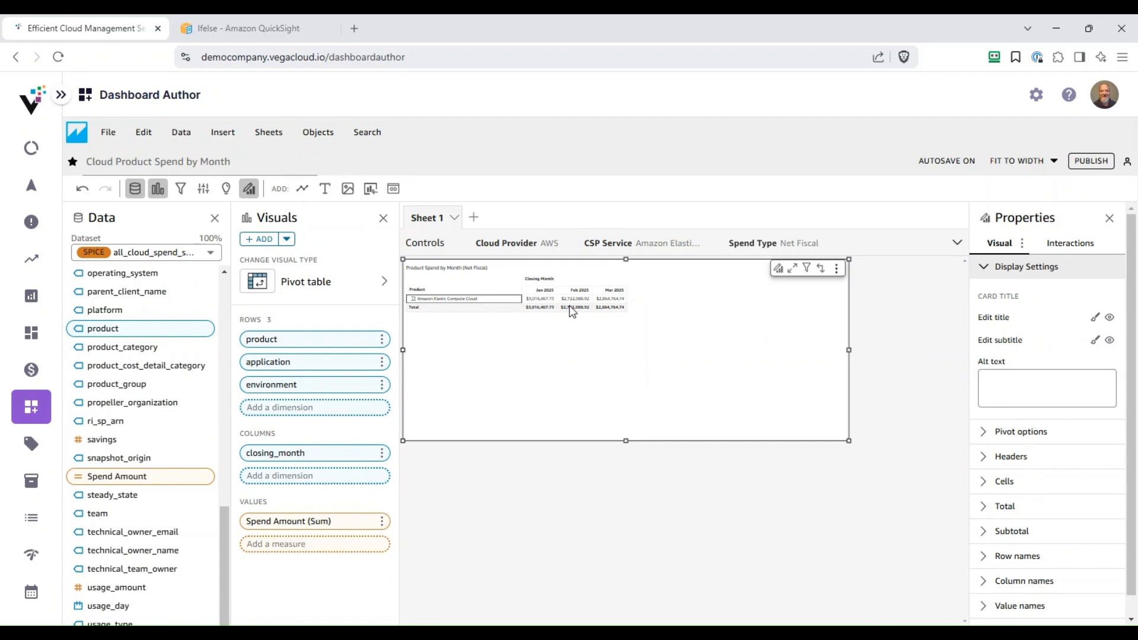
pyautogui.click(792, 268)
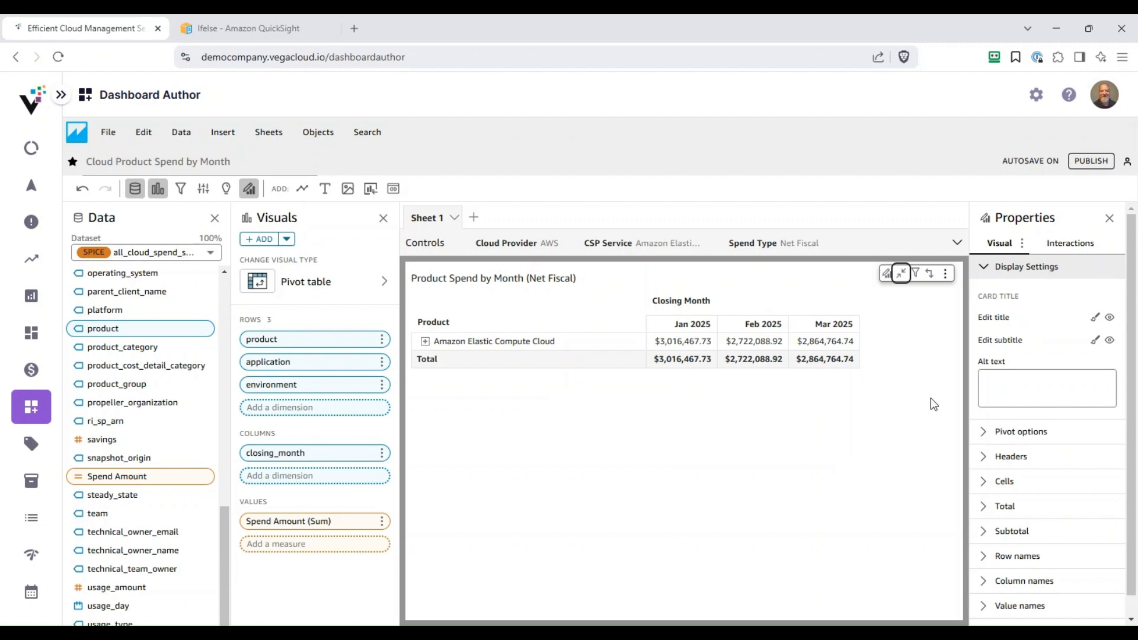
# Set the value name of Spend Amount (Sum) to the <<$spendtype>> parameter in the pivot table's properties.
pyautogui.click(985, 269)
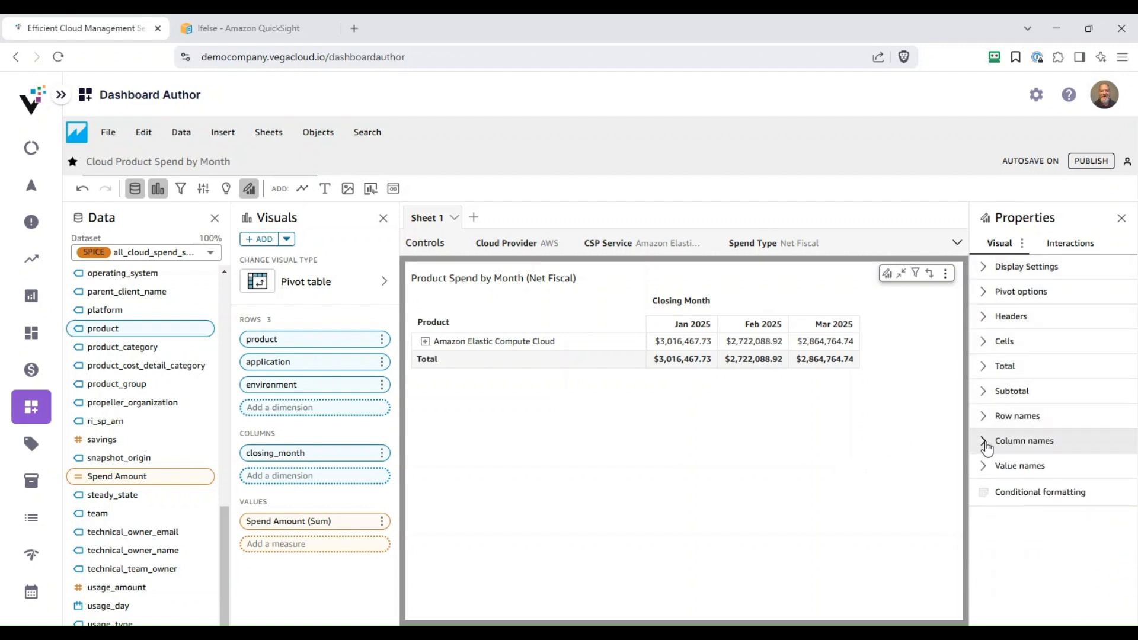
pyautogui.click(985, 465)
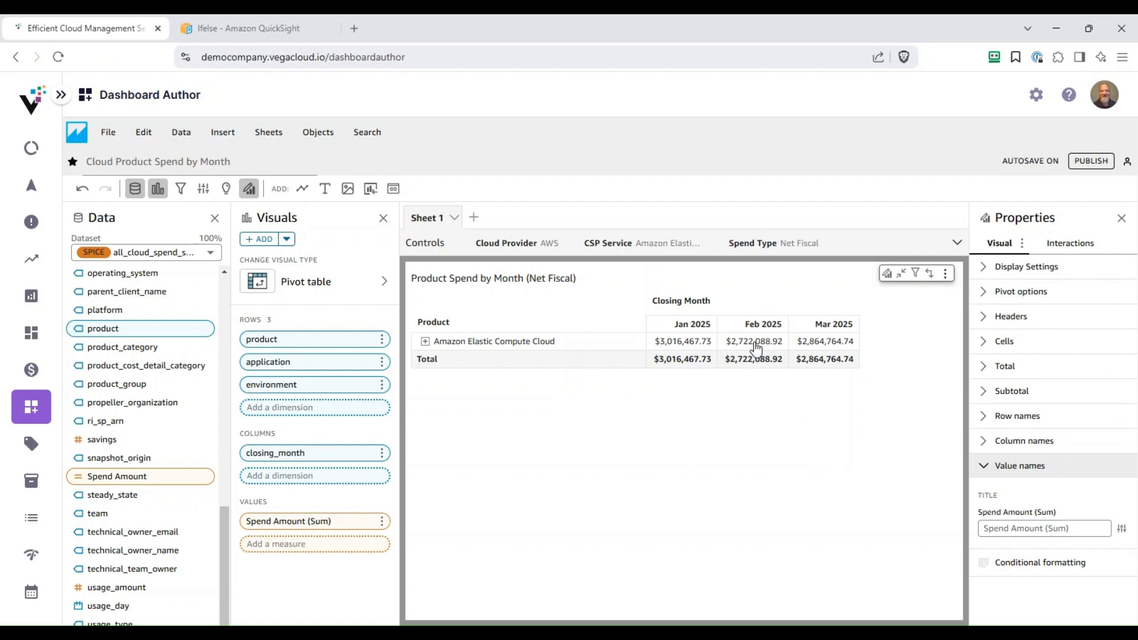
pyautogui.click(1120, 531)
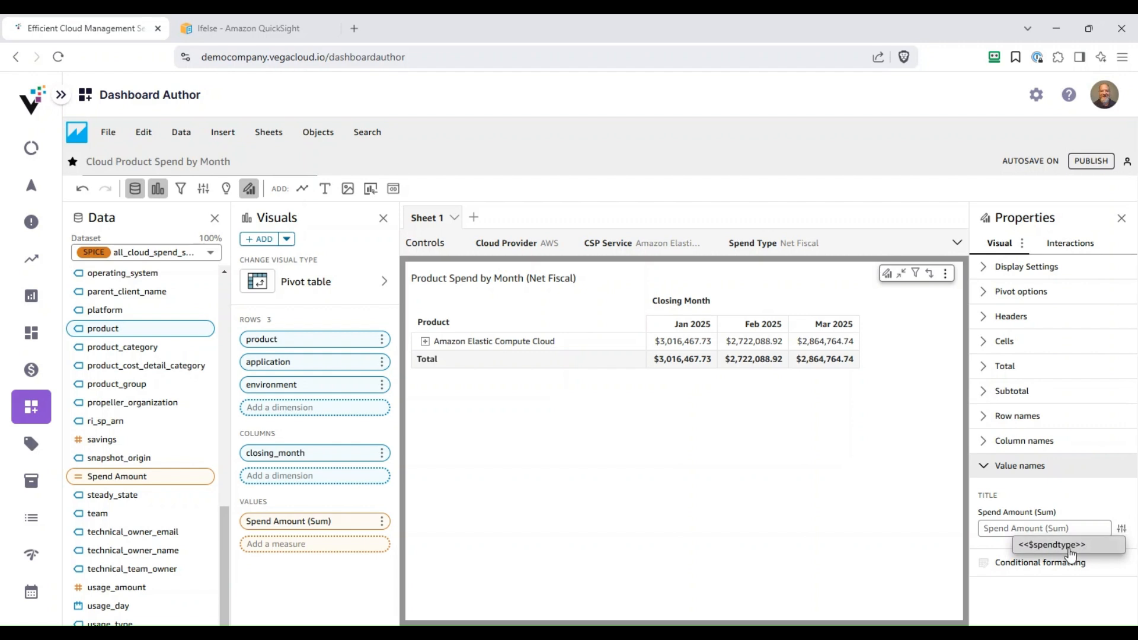
pyautogui.click(1066, 546)
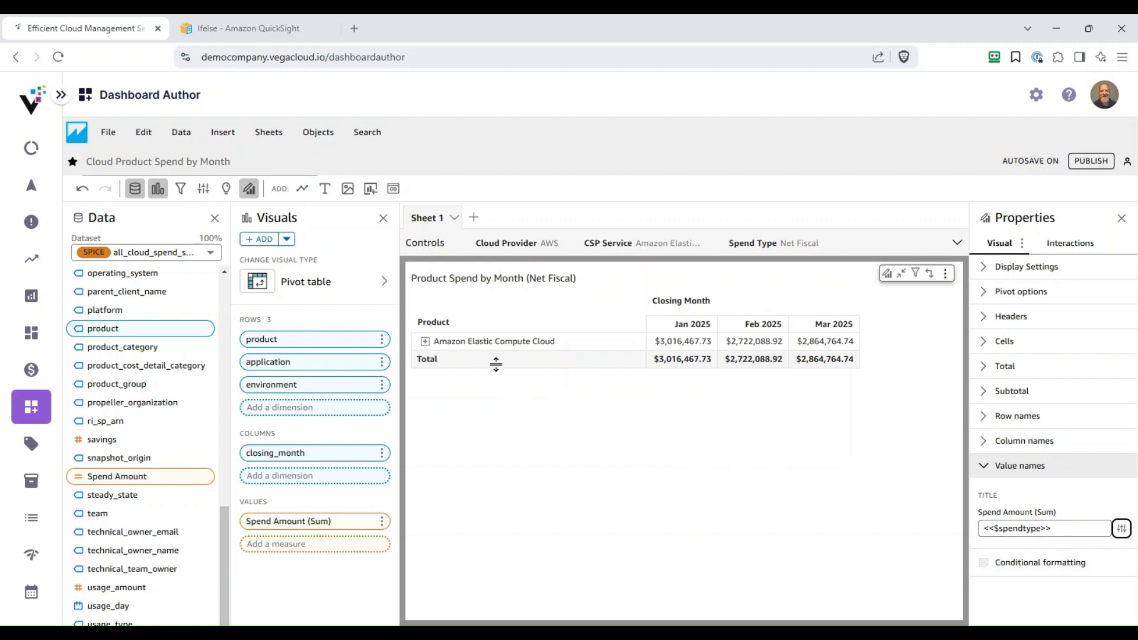
# Check which fields the Product rows can be sorted by, leaving the sort order as it is.
pyautogui.click(454, 328)
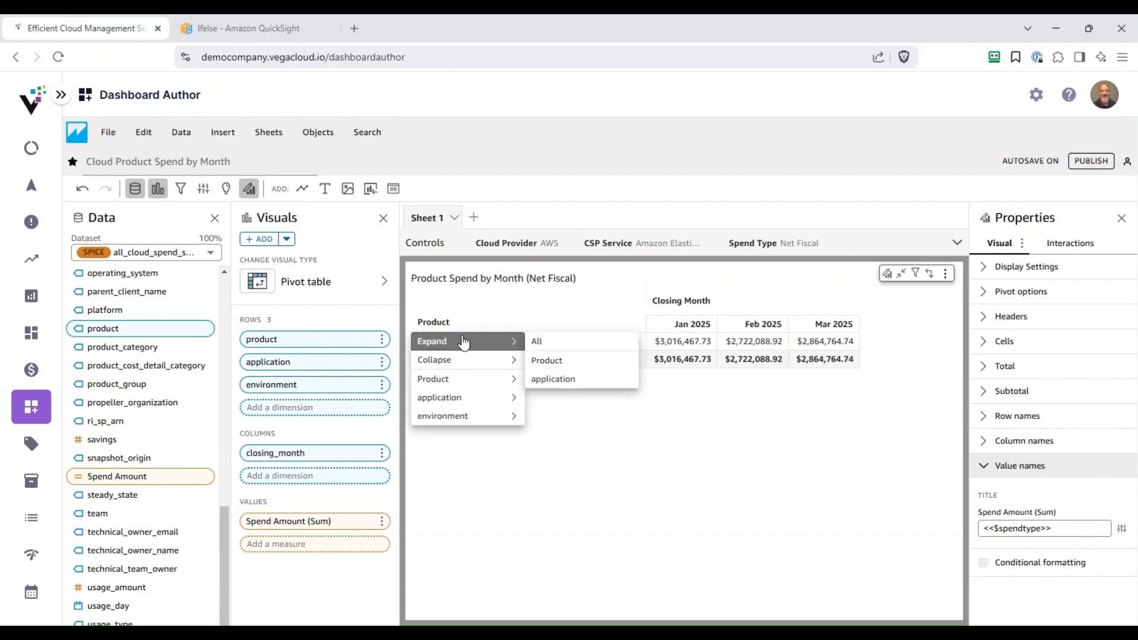
pyautogui.moveTo(468, 383)
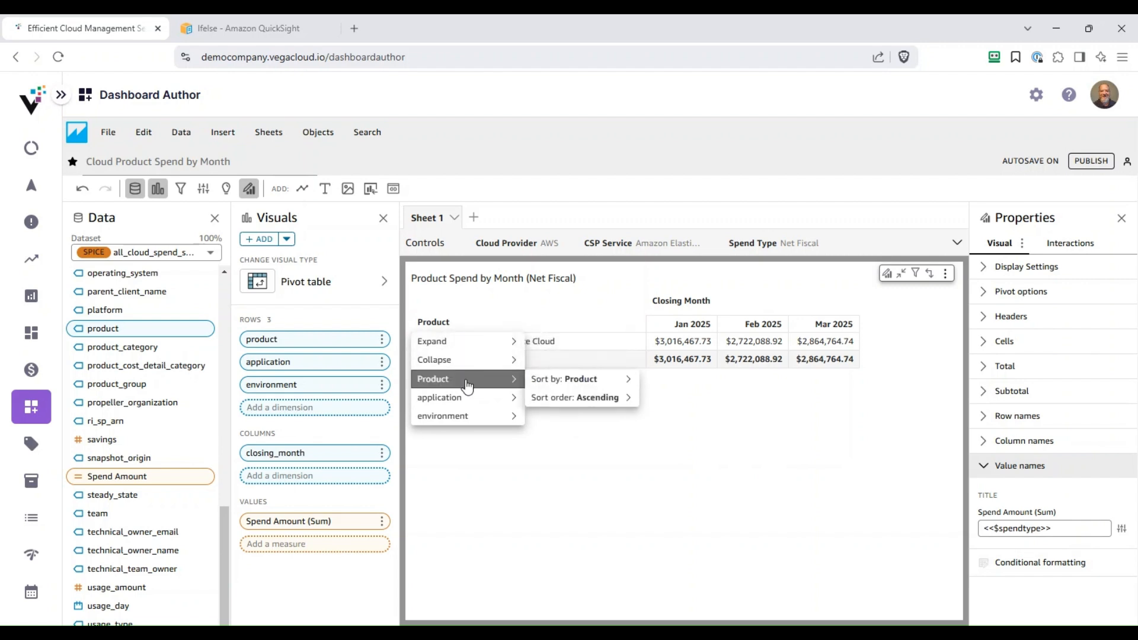
pyautogui.moveTo(578, 383)
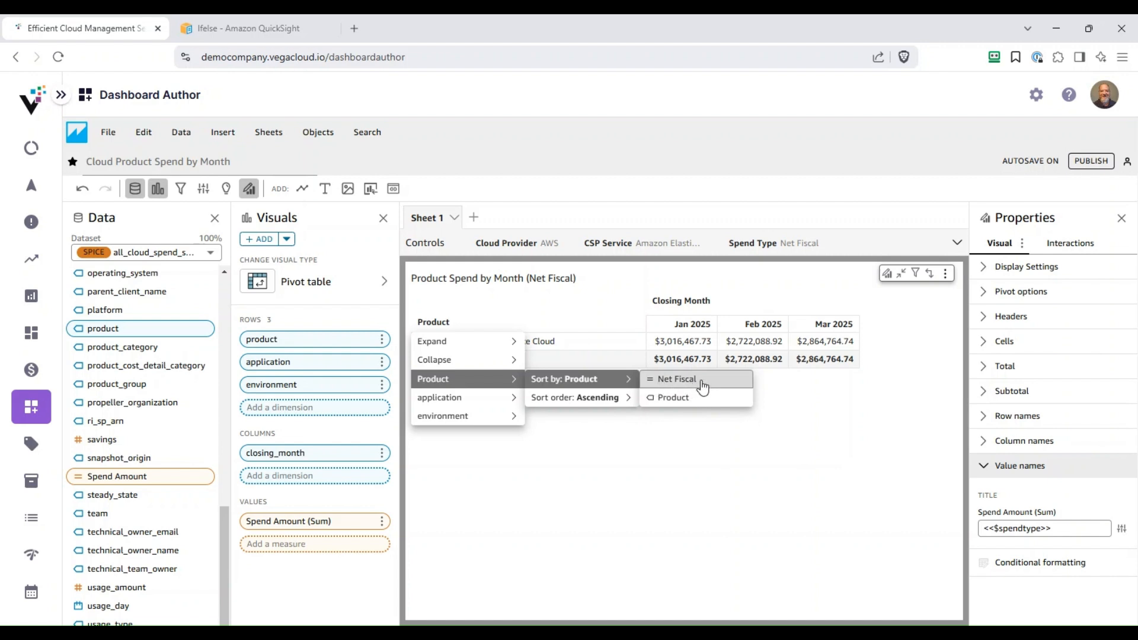
pyautogui.click(838, 419)
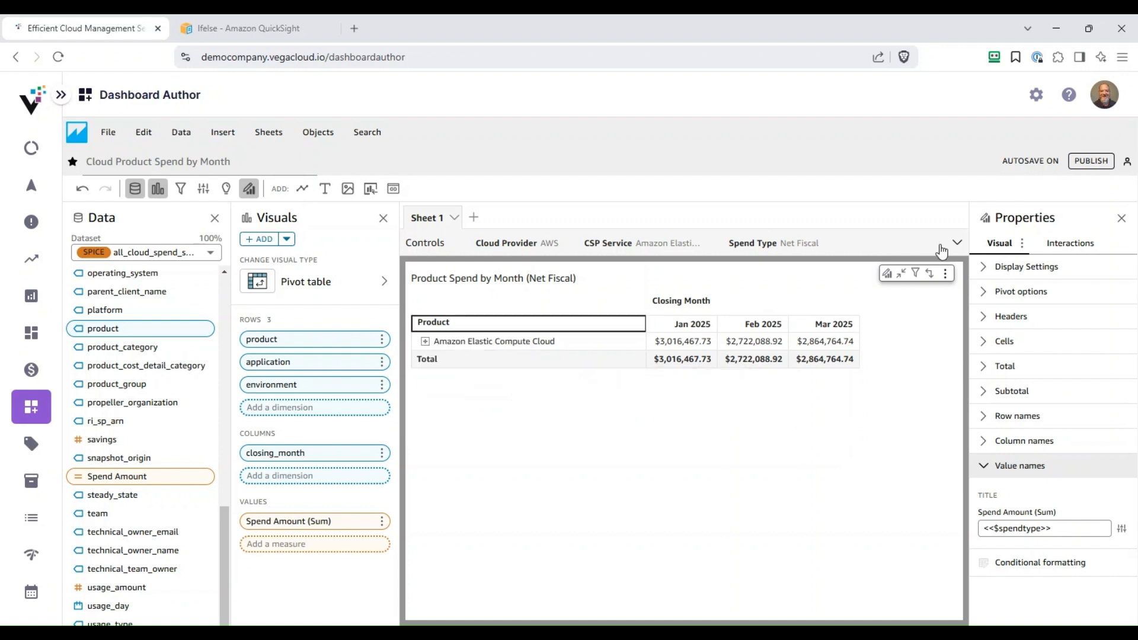
# Set the Spend Type control to Net Cash and check the value name offered in the Product sort options.
pyautogui.click(953, 244)
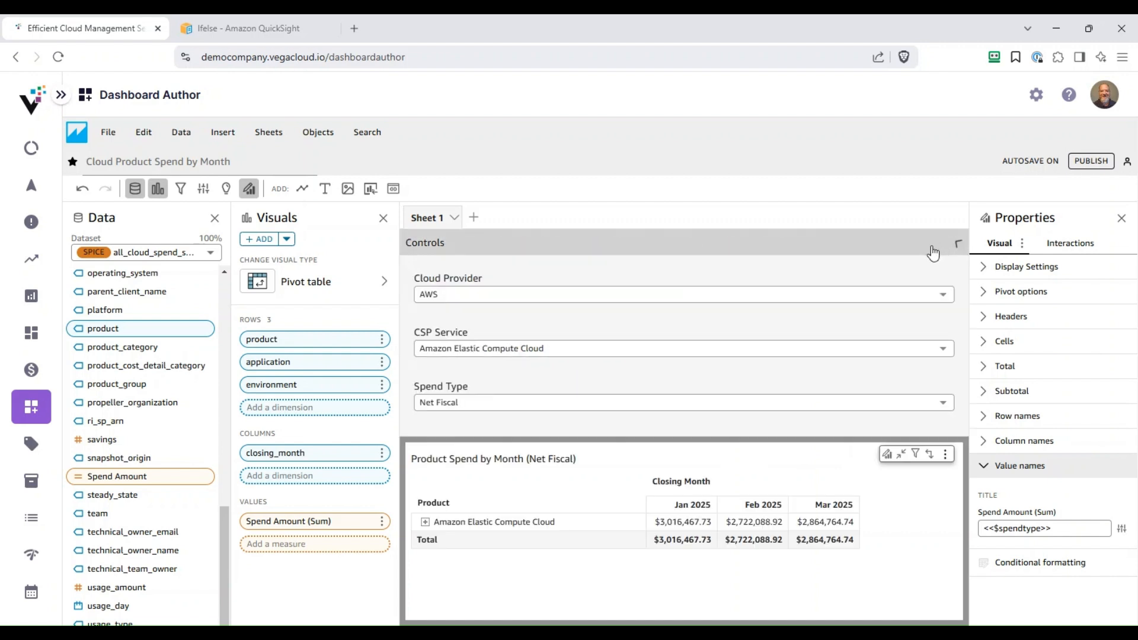
pyautogui.click(749, 402)
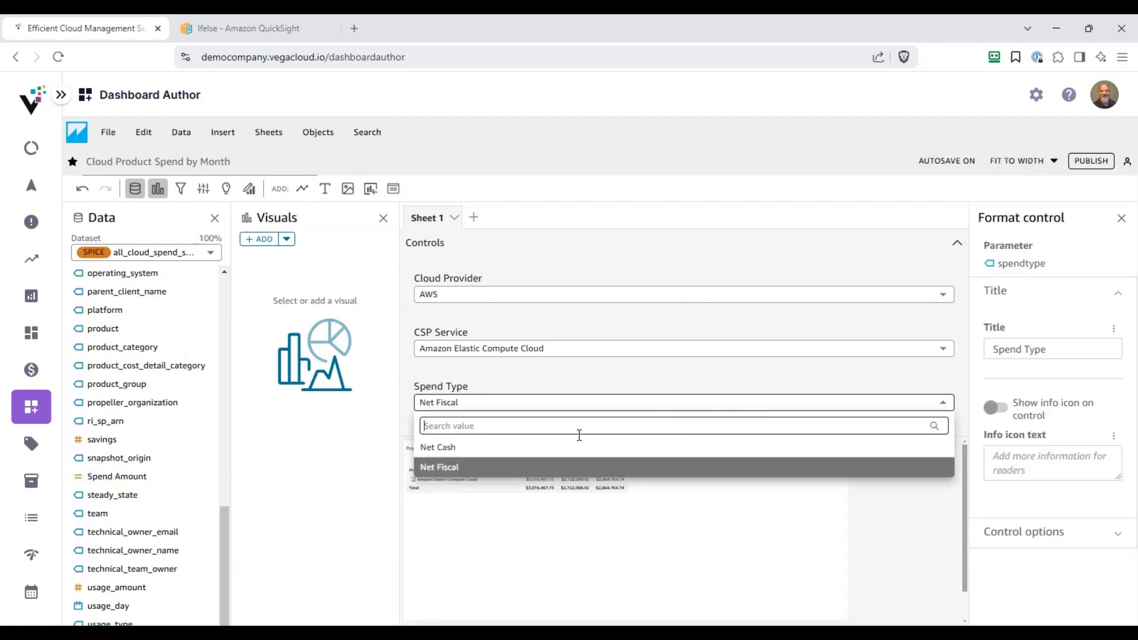
pyautogui.click(525, 448)
pyautogui.click(957, 246)
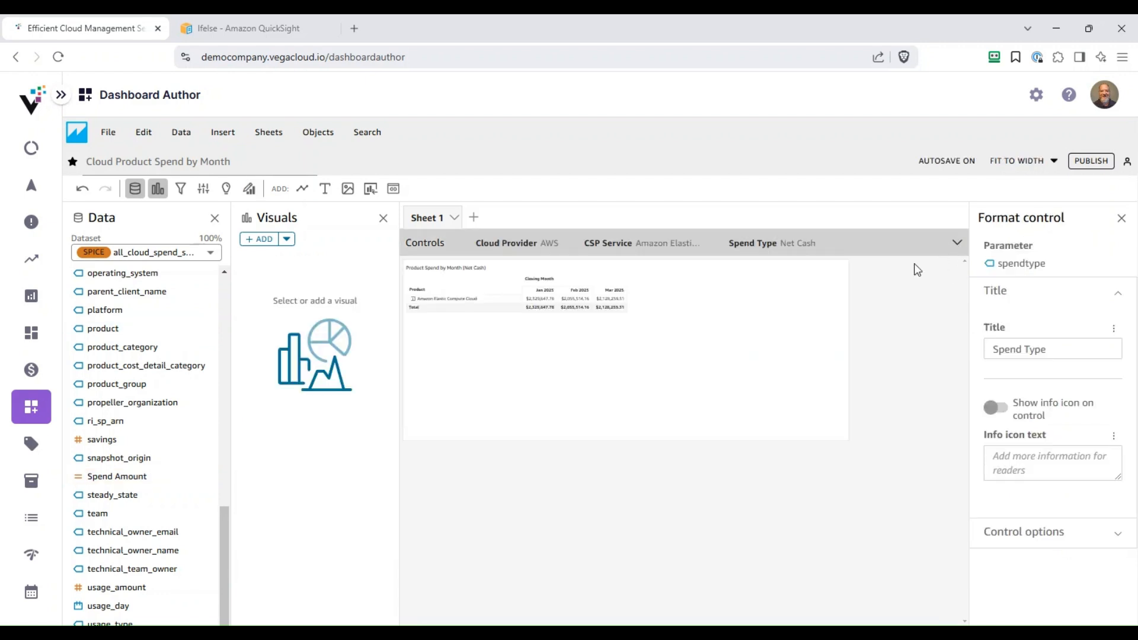
pyautogui.click(446, 325)
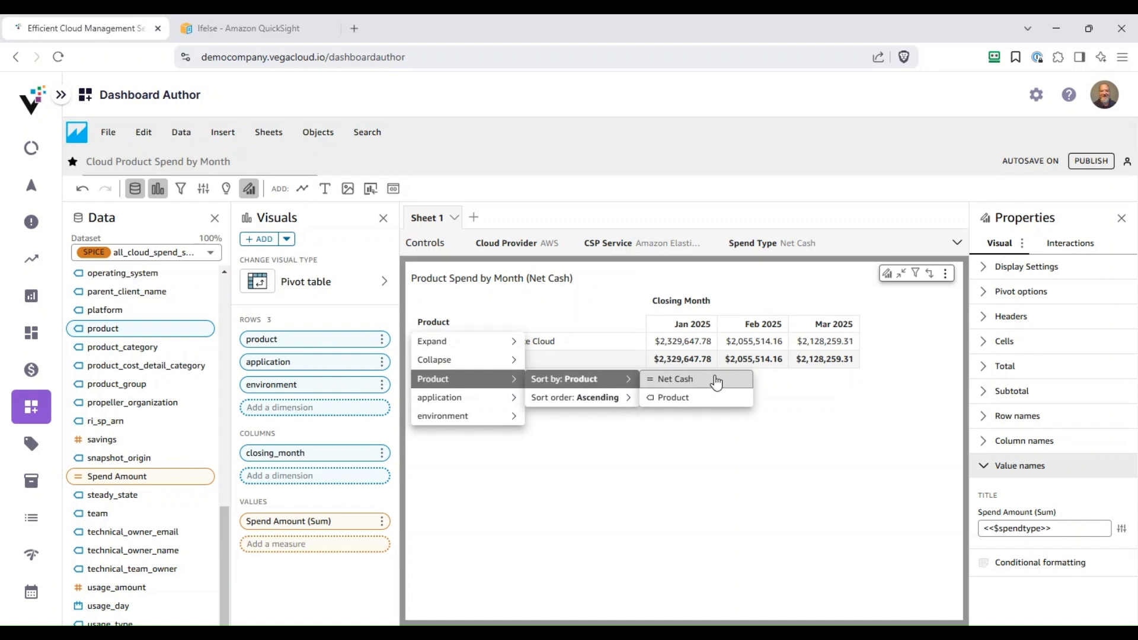
pyautogui.click(748, 380)
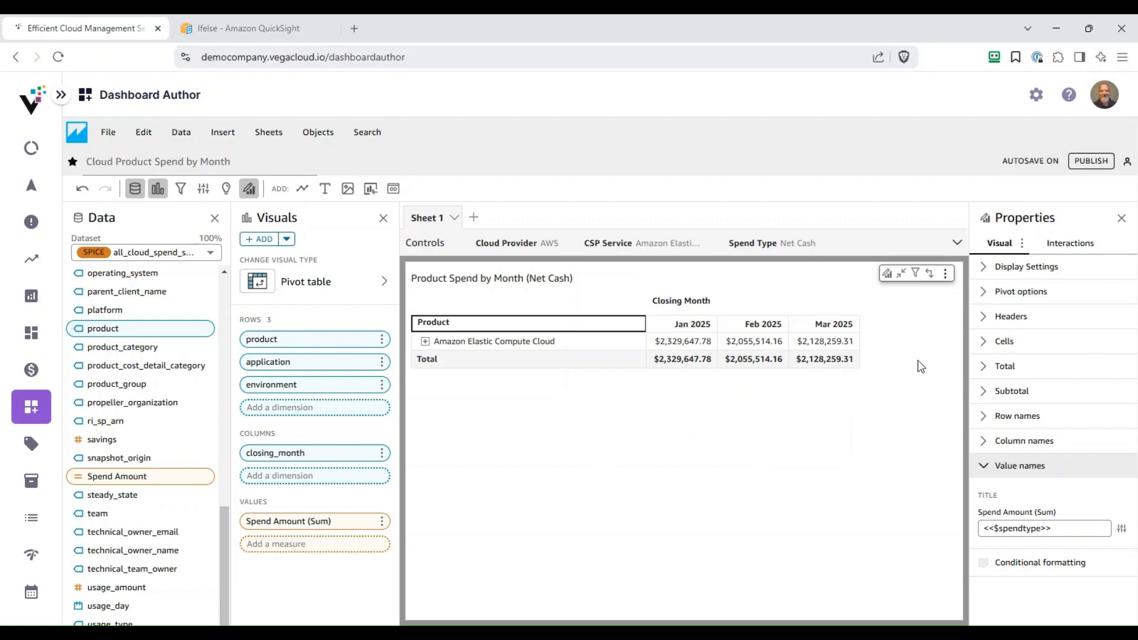
# Select all values in the CSP Service control and maximize the pivot table.
pyautogui.click(956, 243)
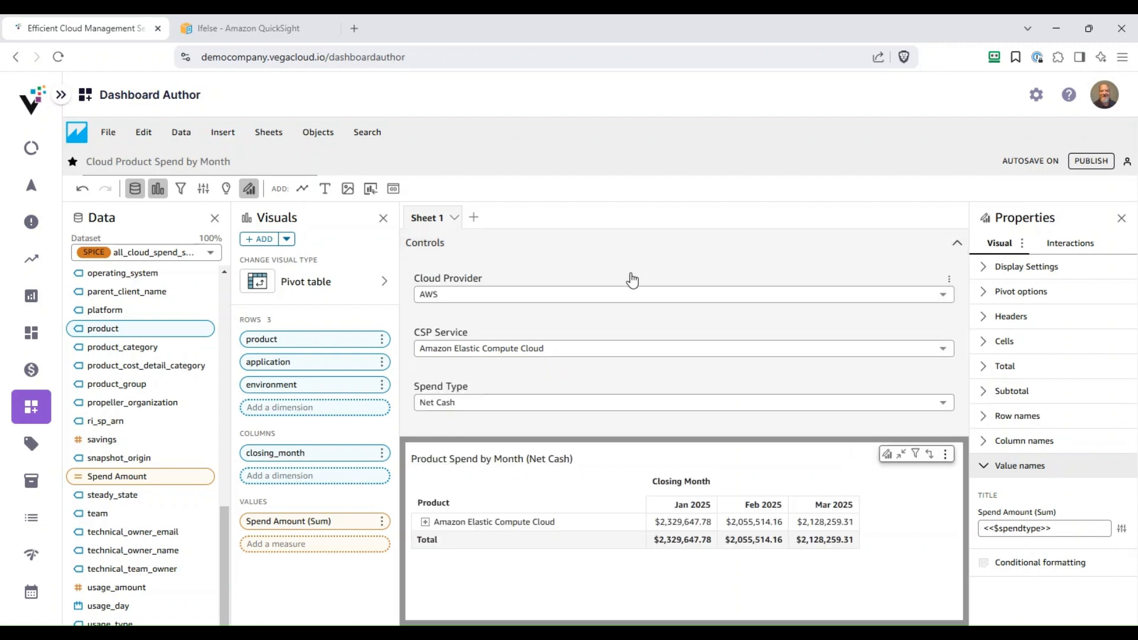
pyautogui.click(572, 349)
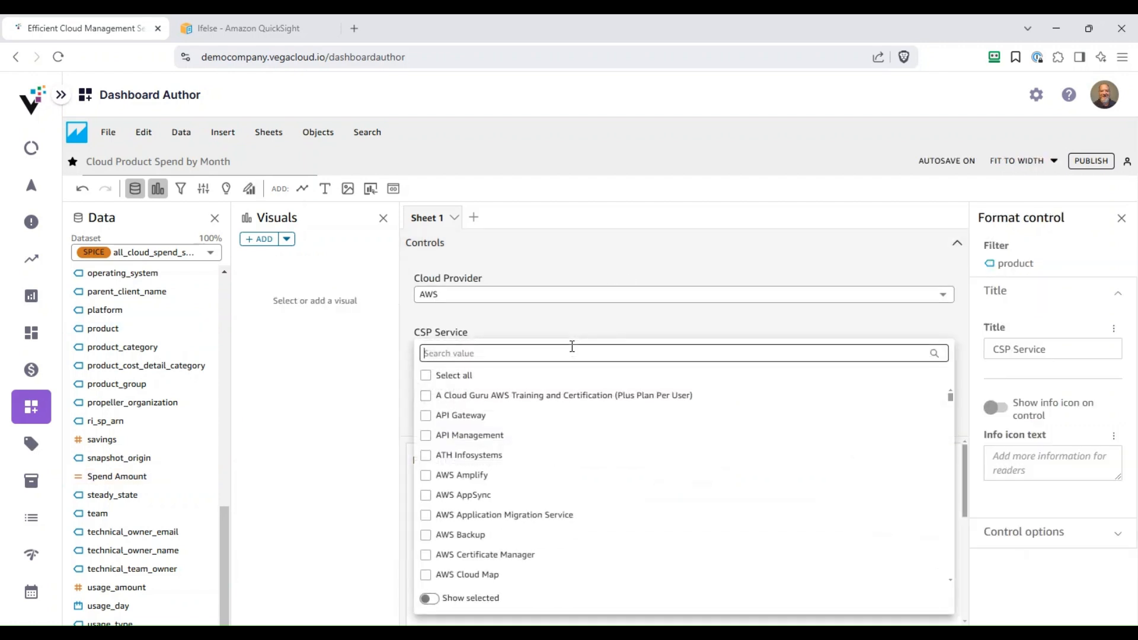
pyautogui.click(426, 376)
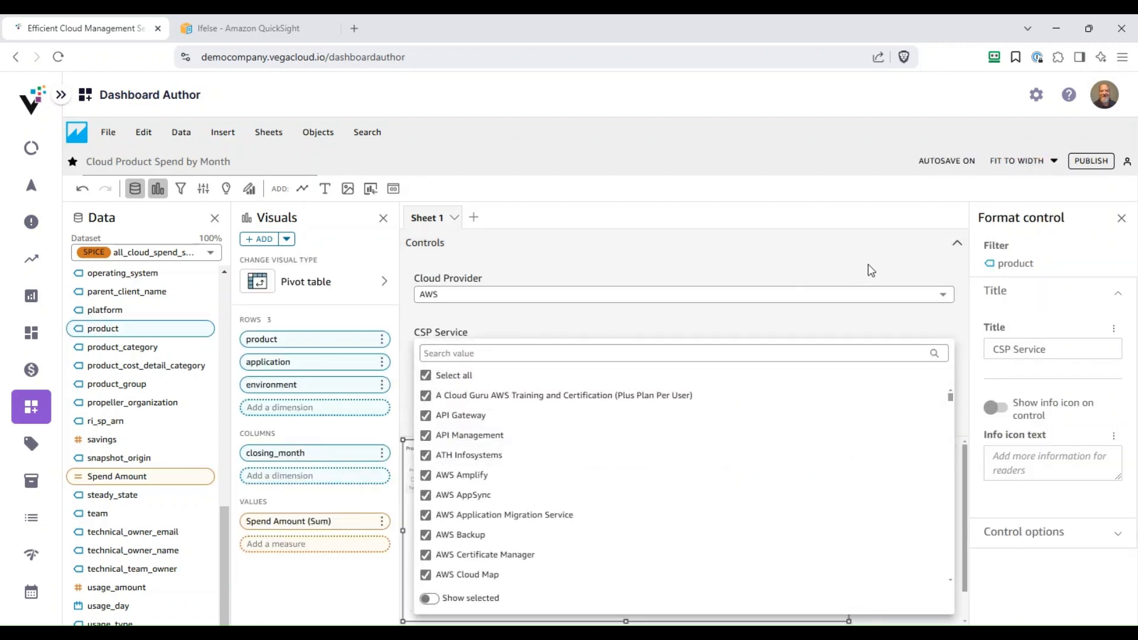
pyautogui.click(955, 243)
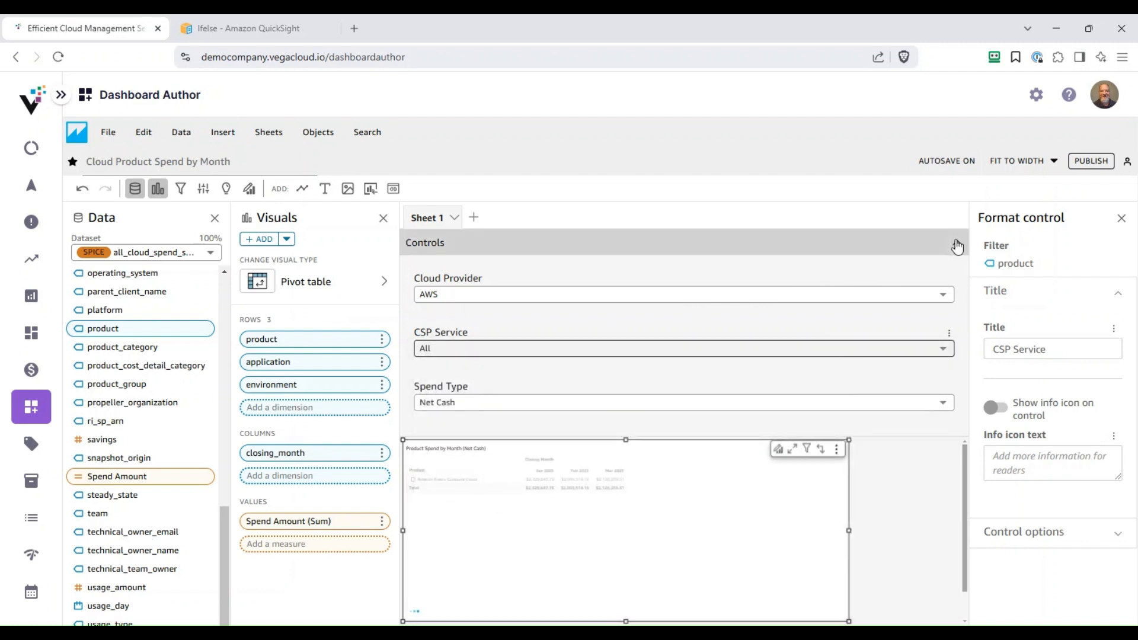
pyautogui.click(956, 243)
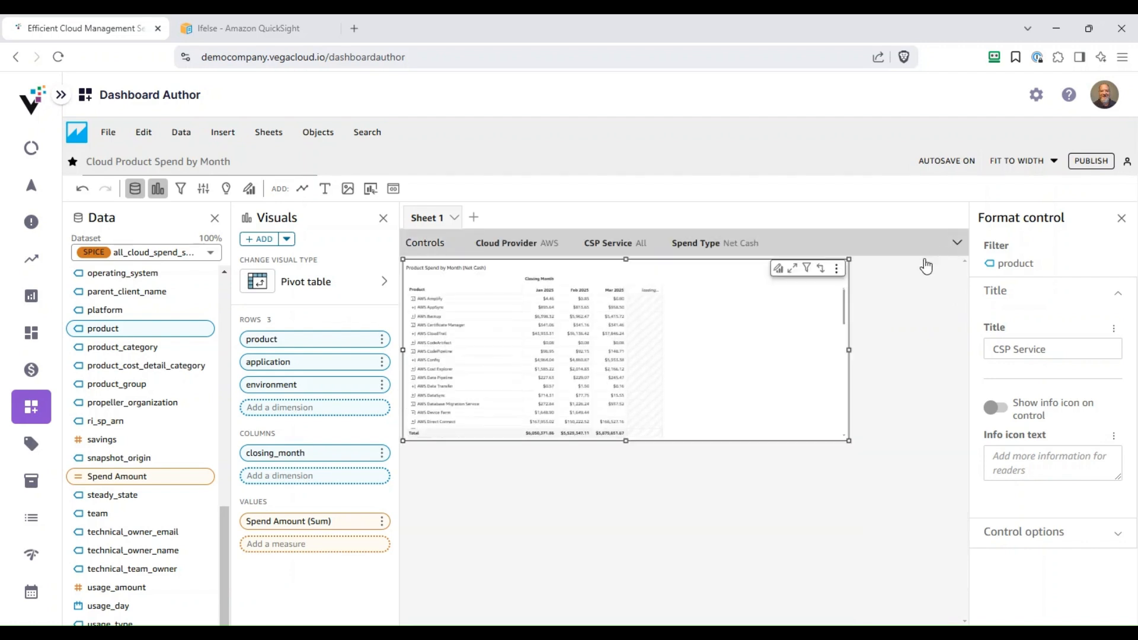
pyautogui.click(793, 270)
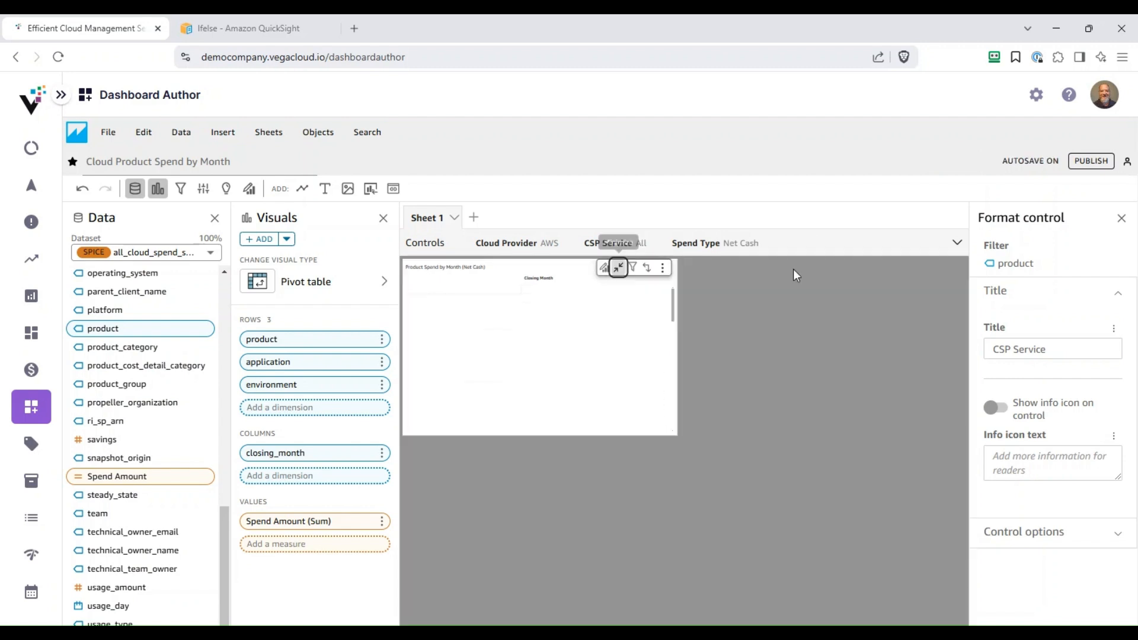